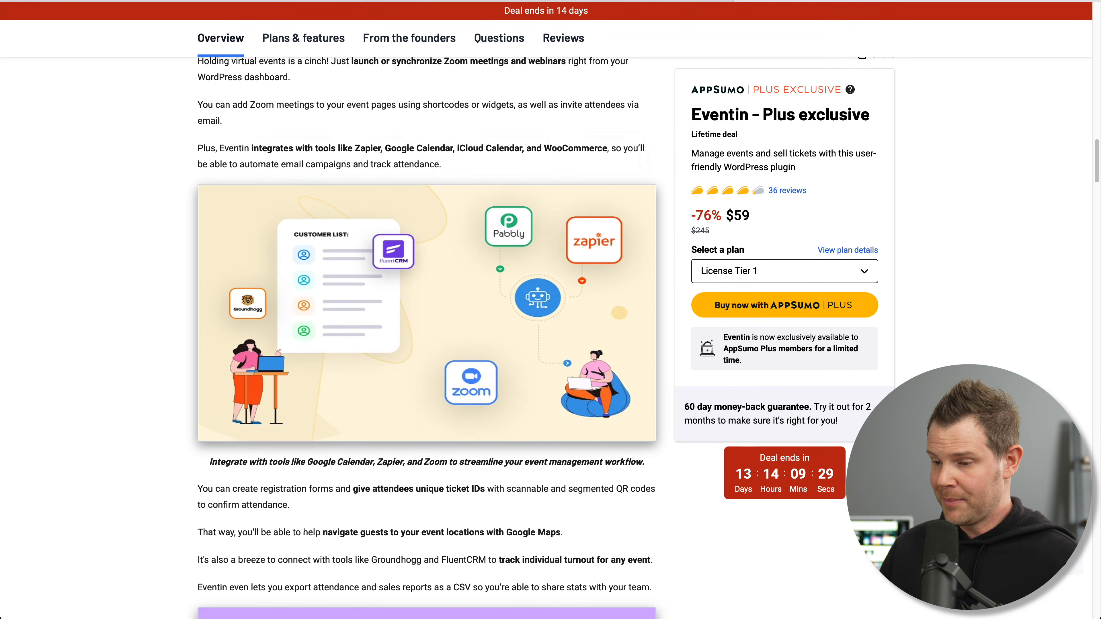
pyautogui.scroll(-15, 427, 334)
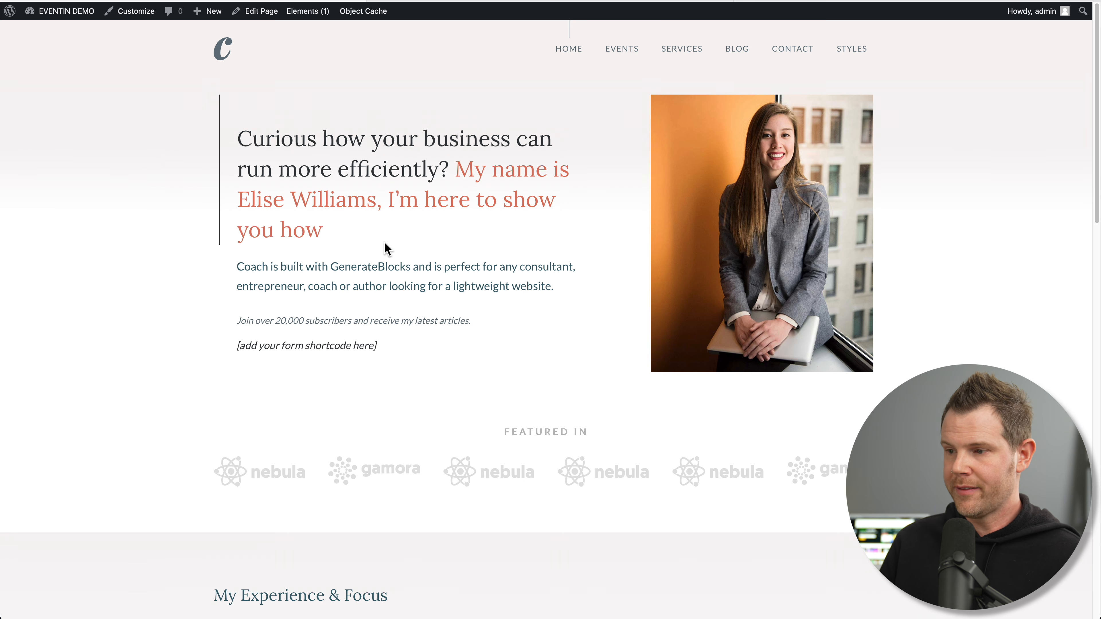
pyautogui.scroll(-8, 386, 247)
pyautogui.scroll(-7, 396, 288)
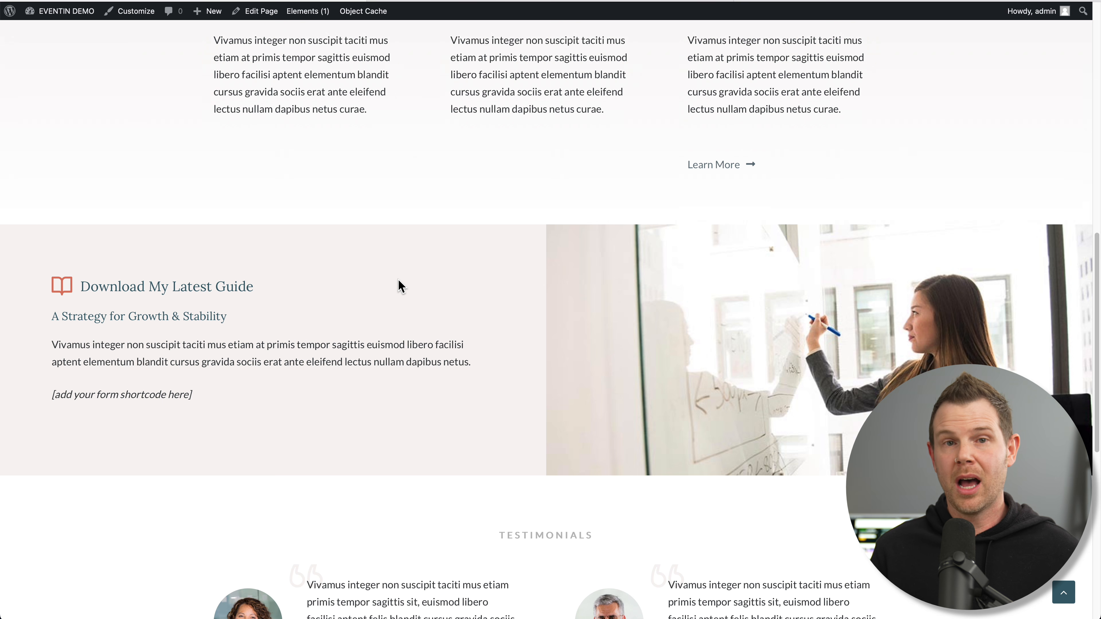
pyautogui.scroll(-1, 401, 286)
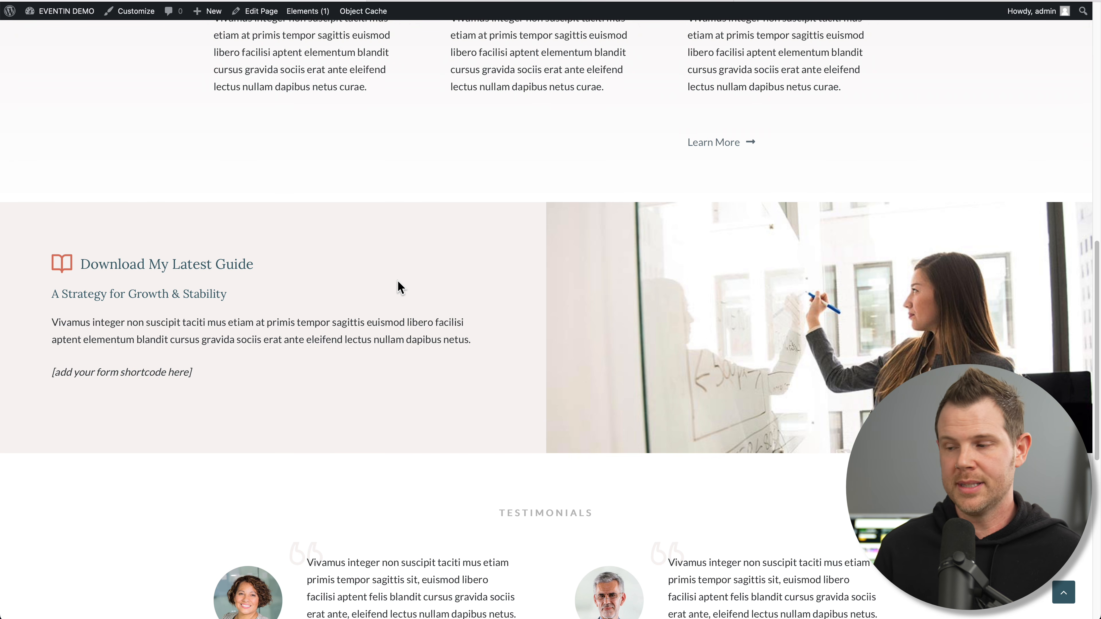
pyautogui.scroll(-10, 399, 287)
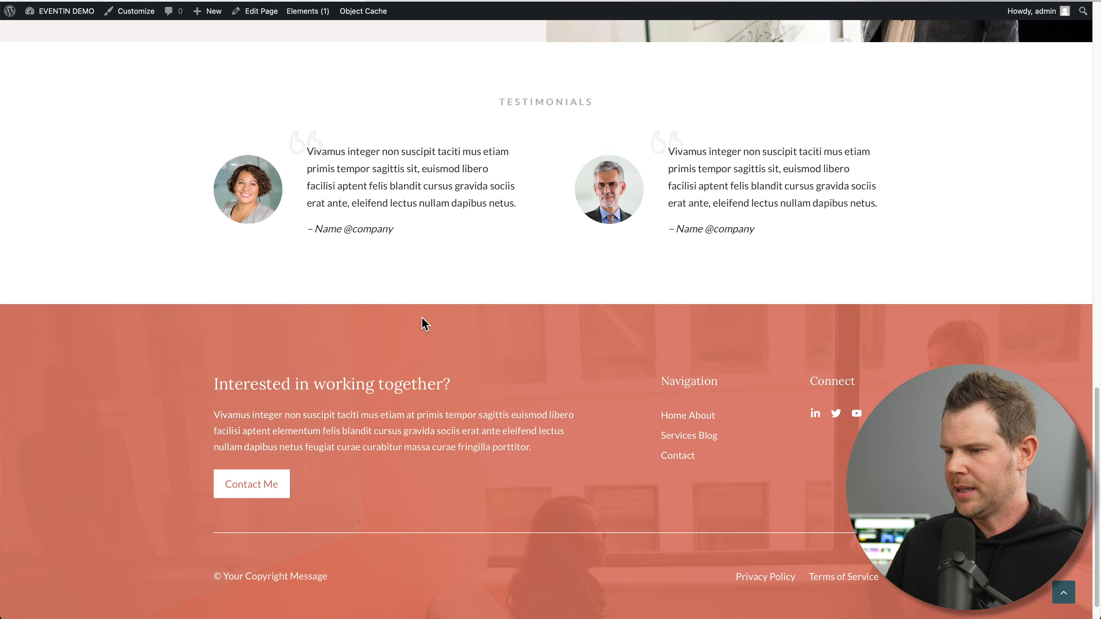
pyautogui.scroll(20, 429, 341)
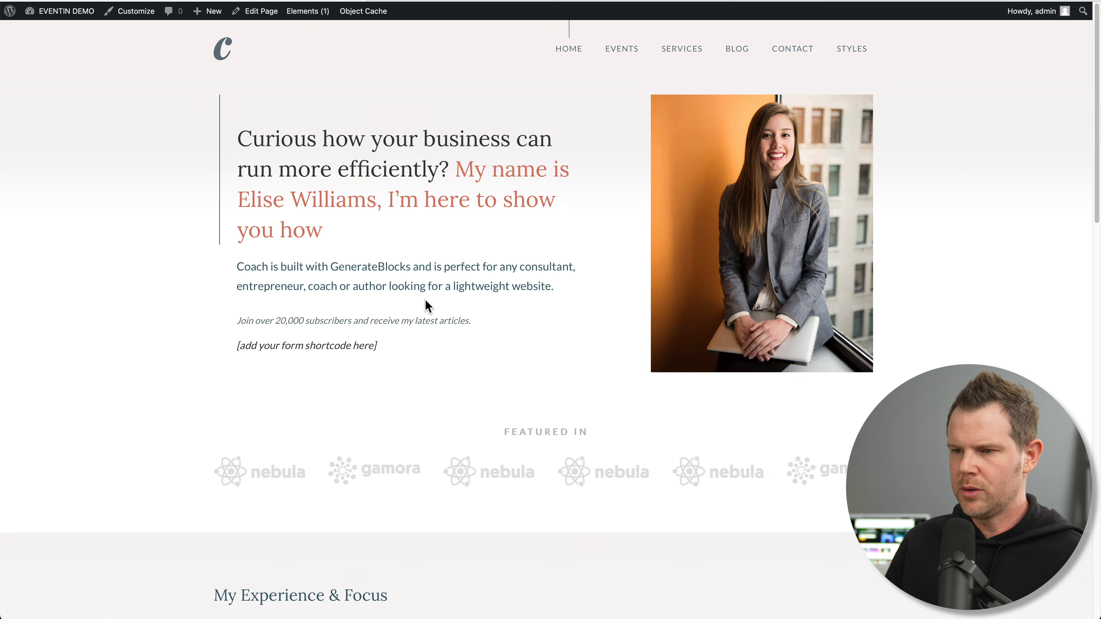
pyautogui.moveTo(56, 11)
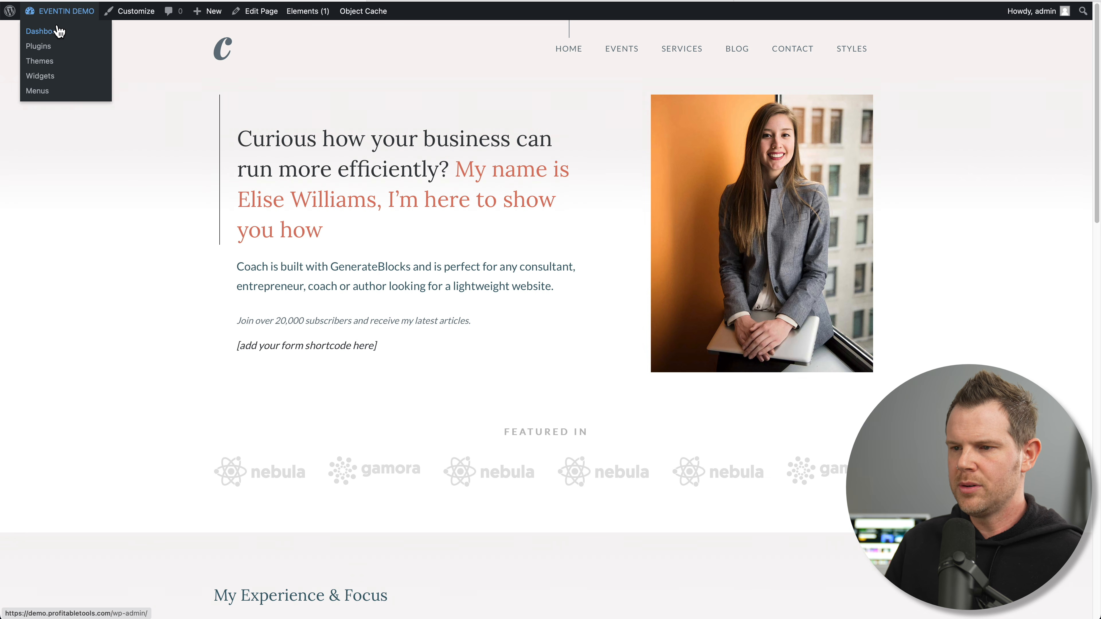
# From the dashboard's Plugins > Add New Plugin upload area, choose eventin-pro.v.3.3.44.zip
pyautogui.click(58, 32)
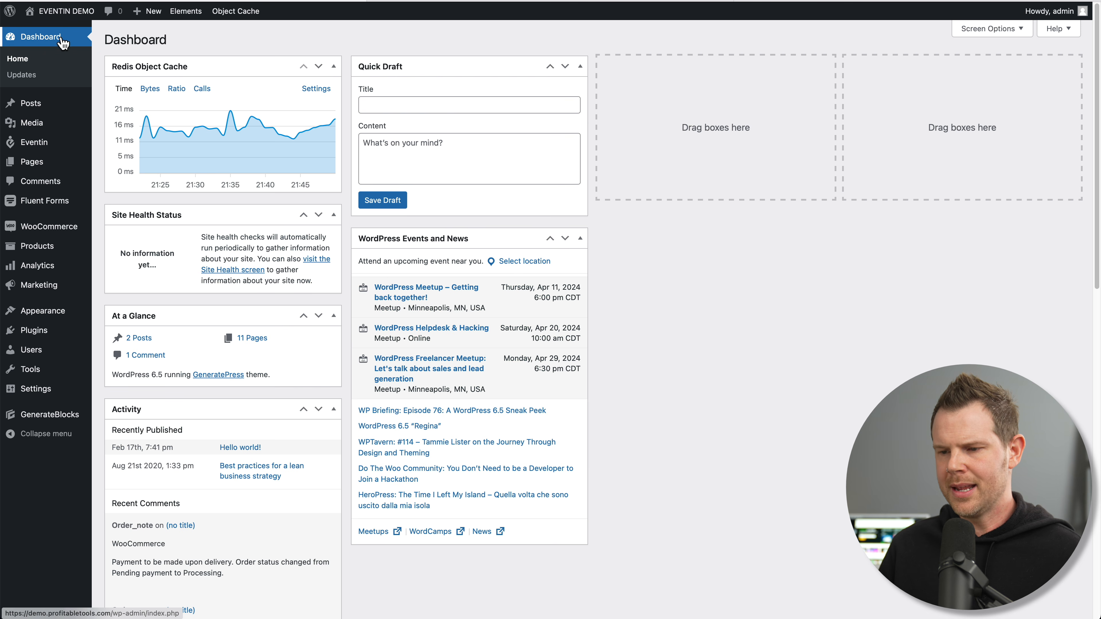
pyautogui.moveTo(34, 330)
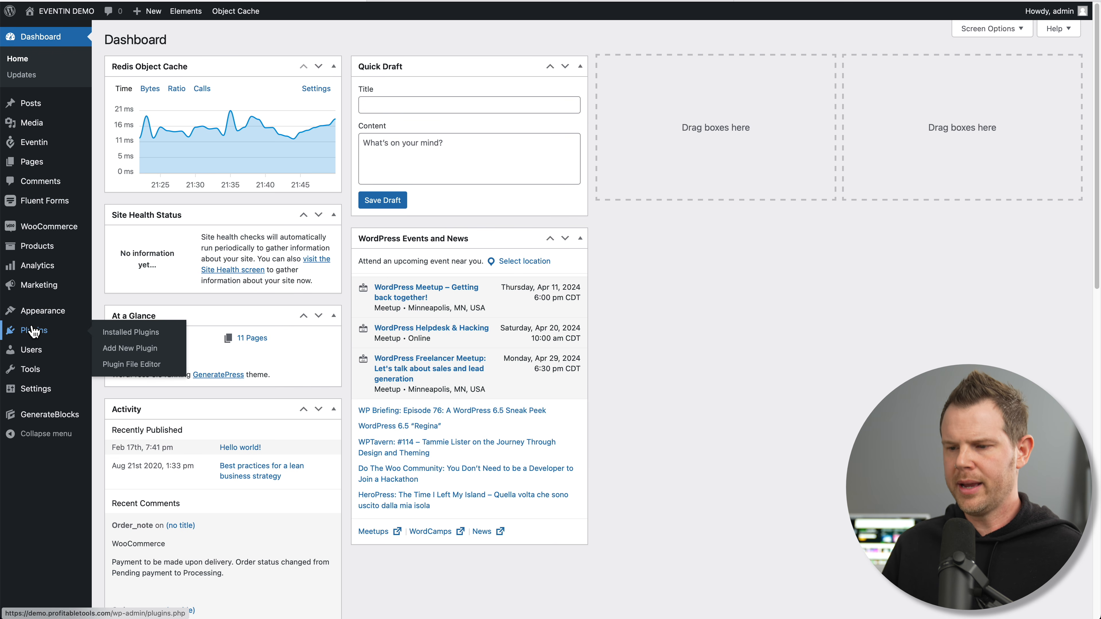
pyautogui.click(130, 348)
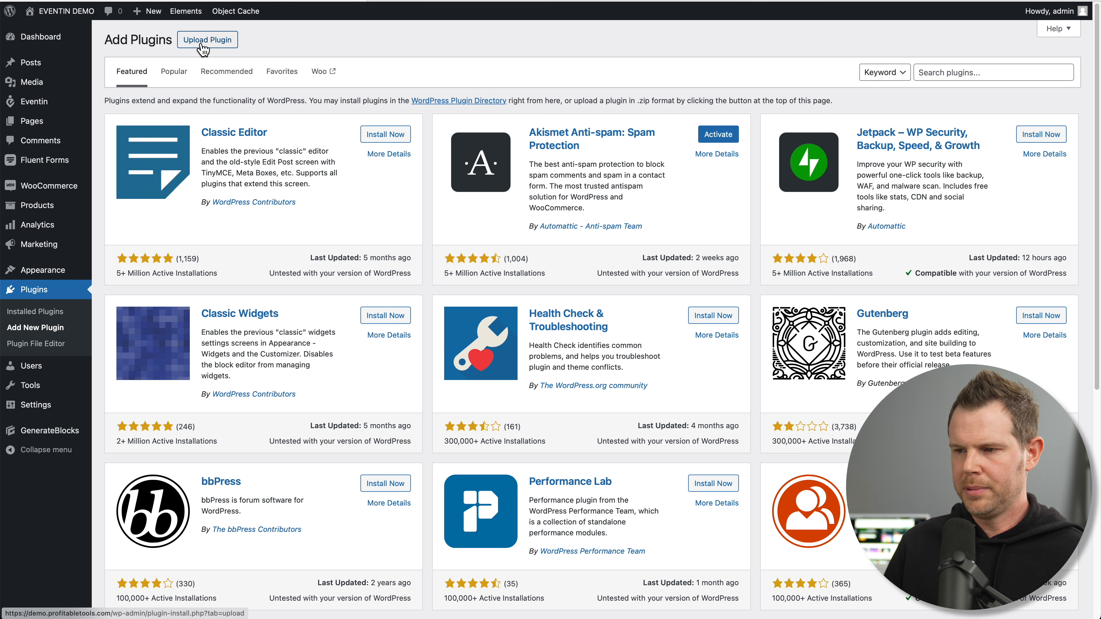
pyautogui.click(208, 39)
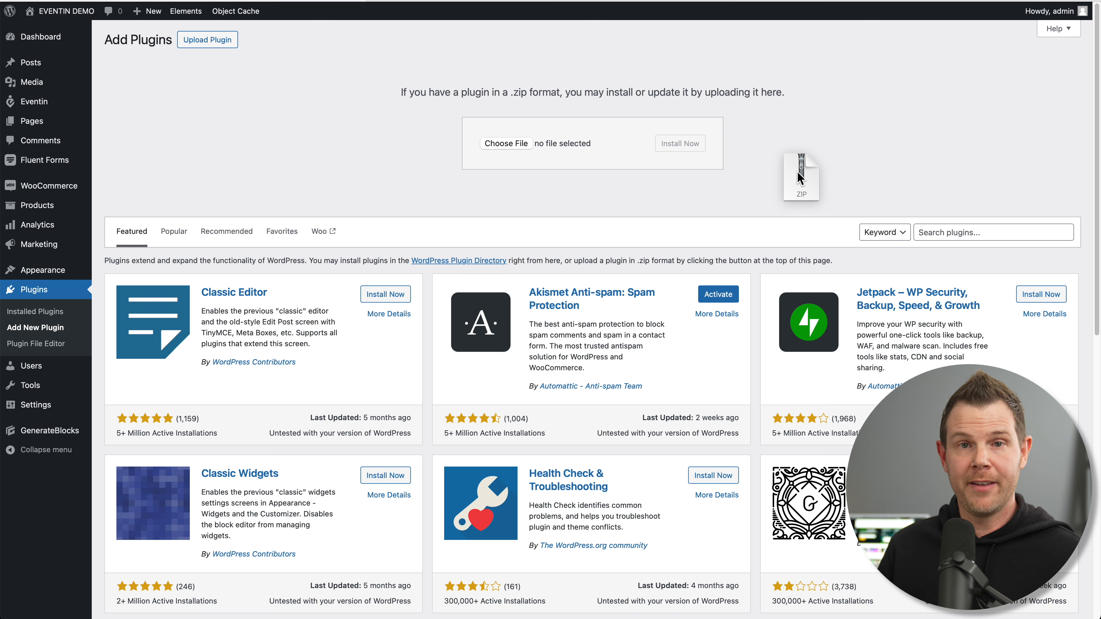
pyautogui.moveTo(798, 172); pyautogui.dragTo(509, 145)
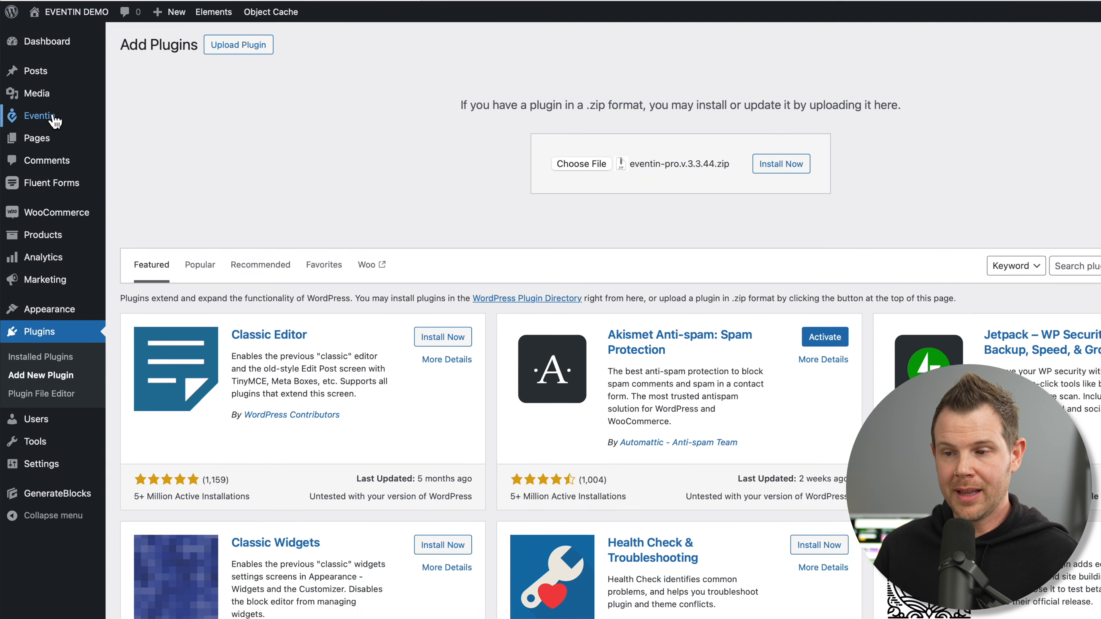
# Open Eventin Settings from the admin sidebar and switch to the Integrations section
pyautogui.moveTo(32, 102)
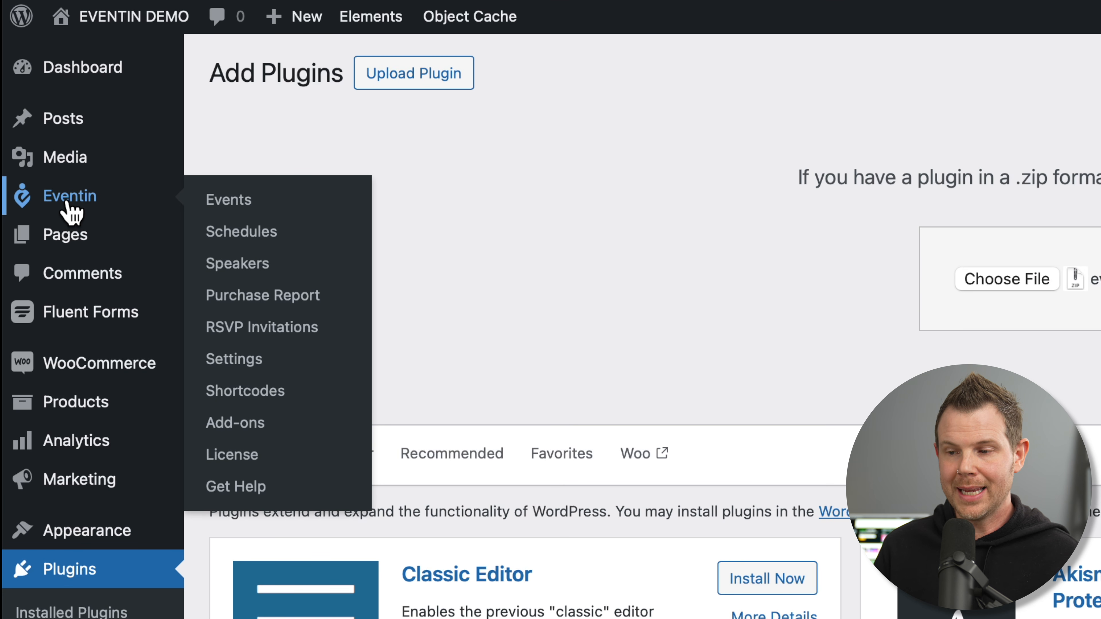
pyautogui.click(236, 366)
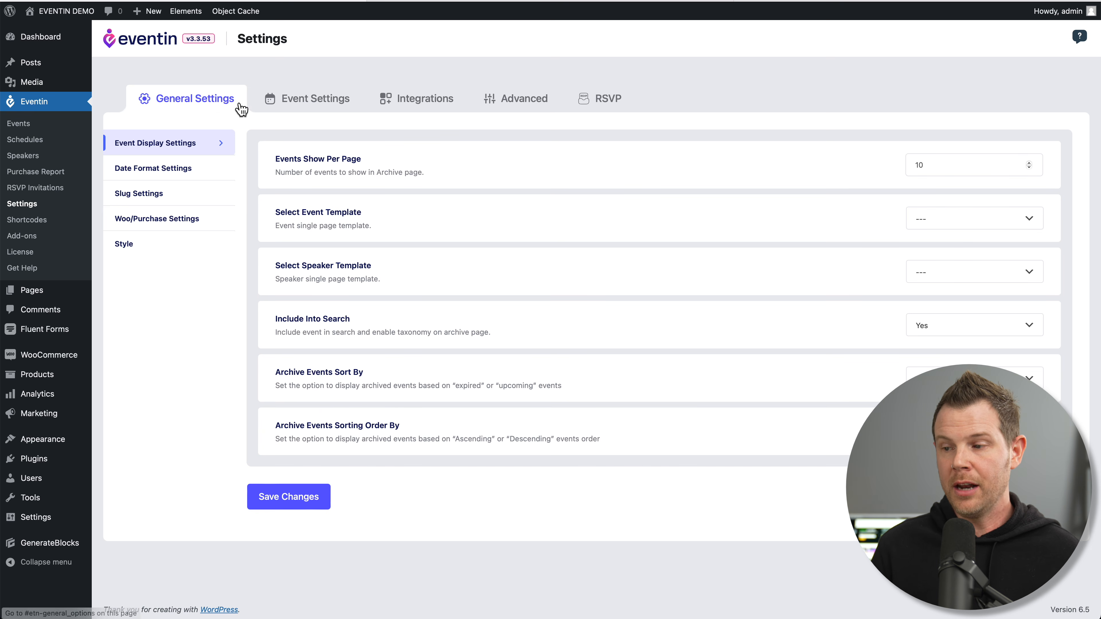
pyautogui.click(401, 105)
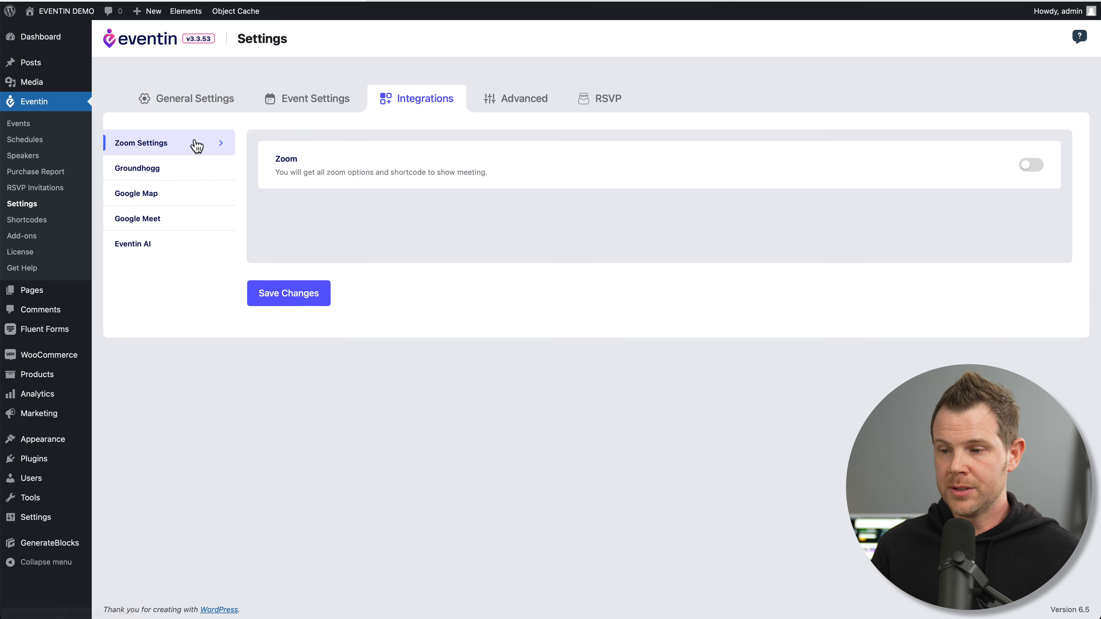
# Turn on the Zoom integration and read through the Zoom setup documentation
pyautogui.click(1032, 166)
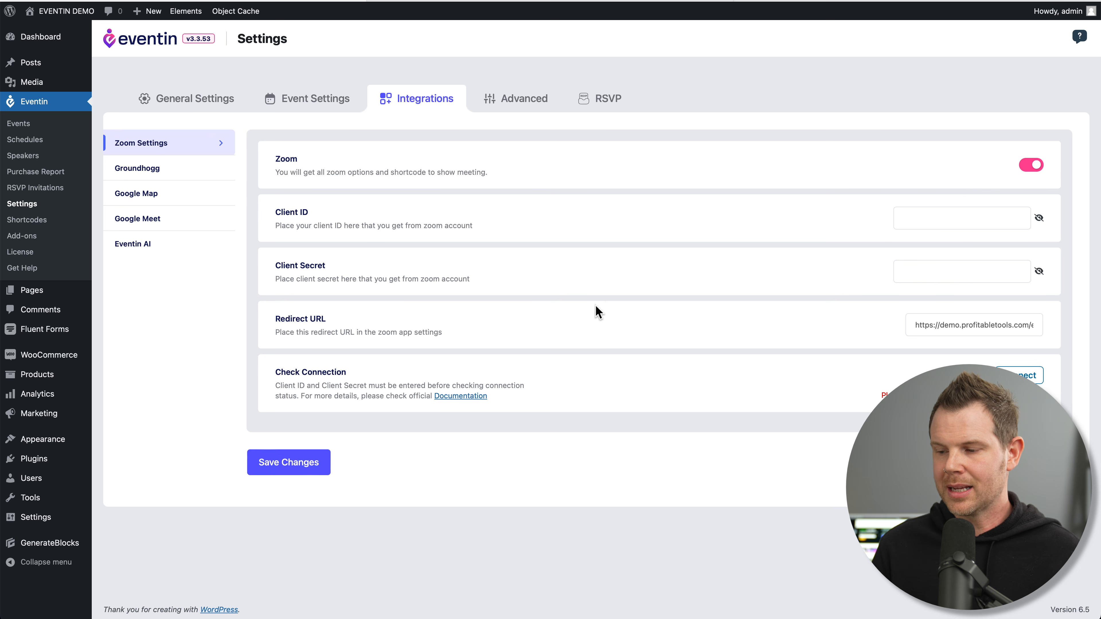
pyautogui.click(462, 397)
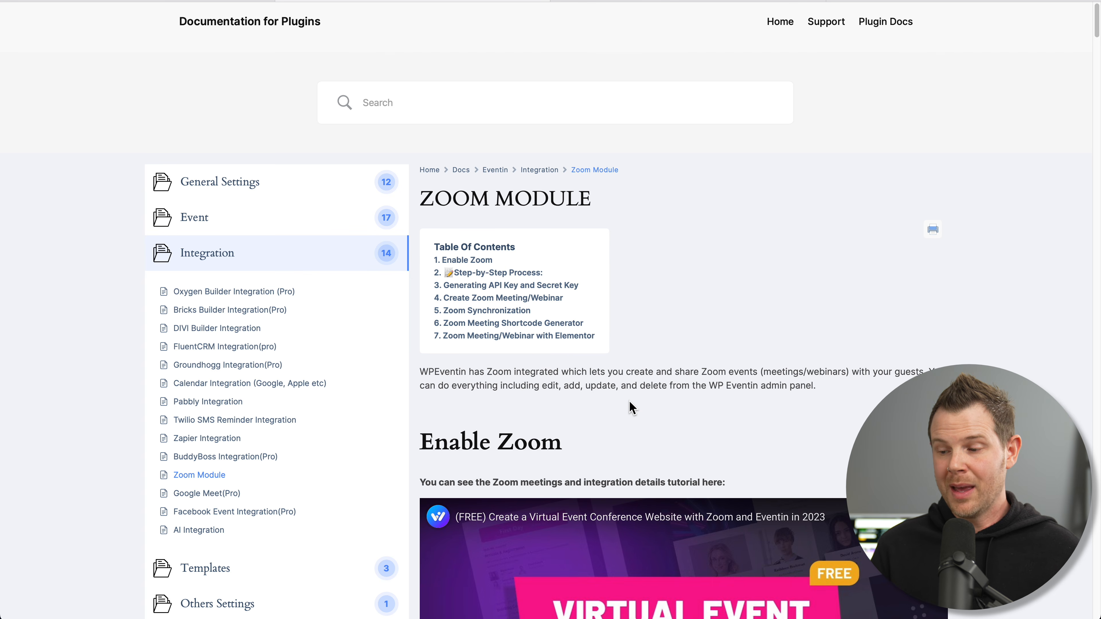
pyautogui.scroll(-15, 630, 401)
pyautogui.scroll(-14, 633, 407)
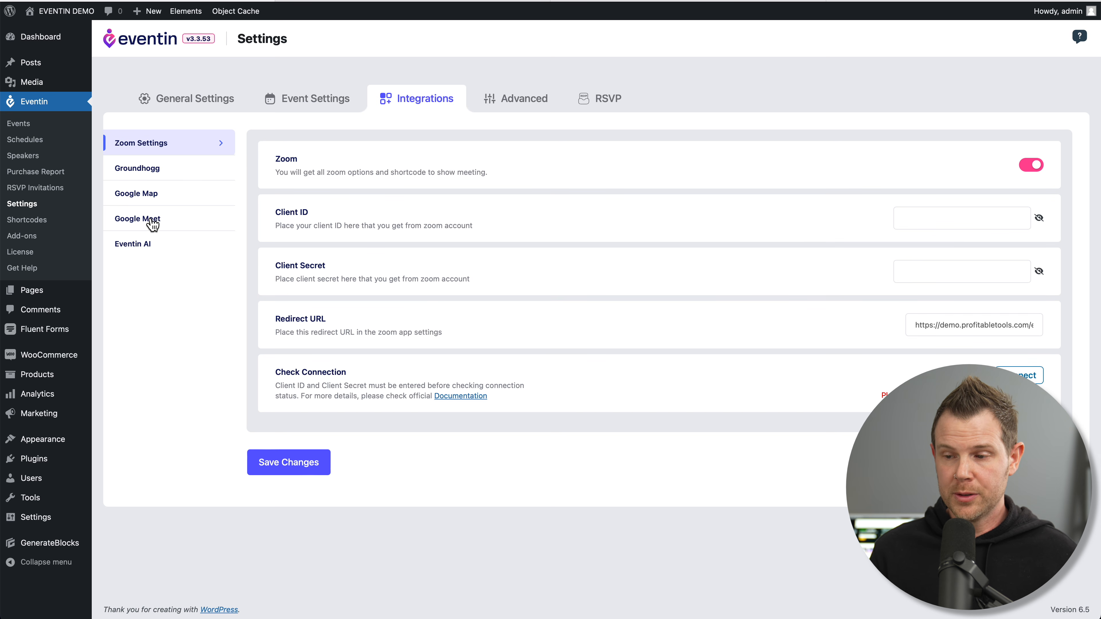
# Show the Google Meet integration settings and scroll through its setup documentation
pyautogui.click(125, 222)
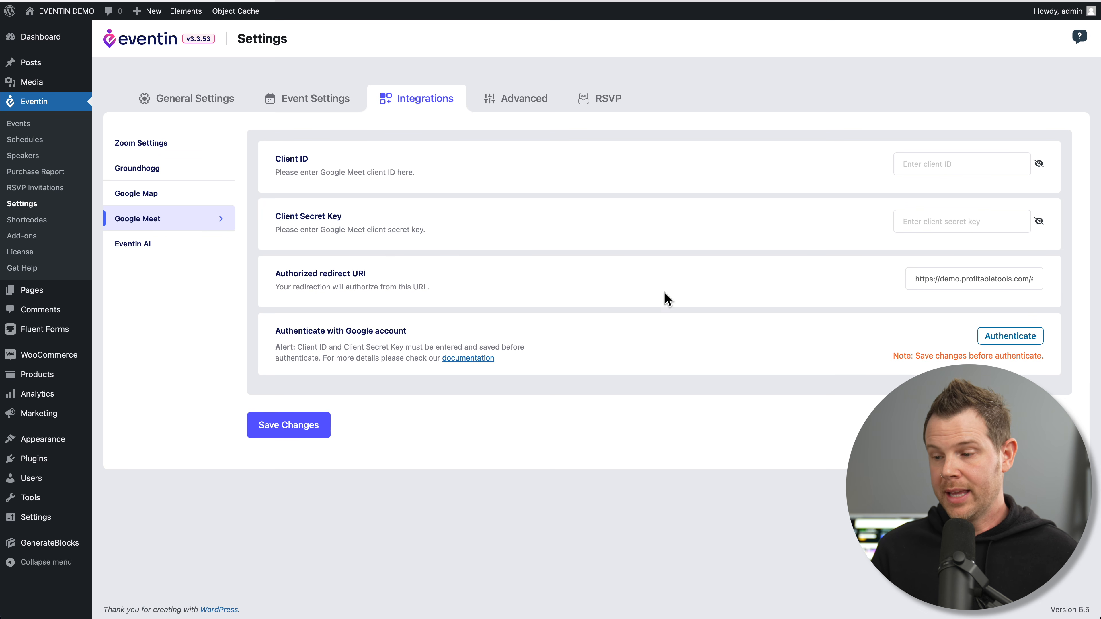
pyautogui.click(458, 358)
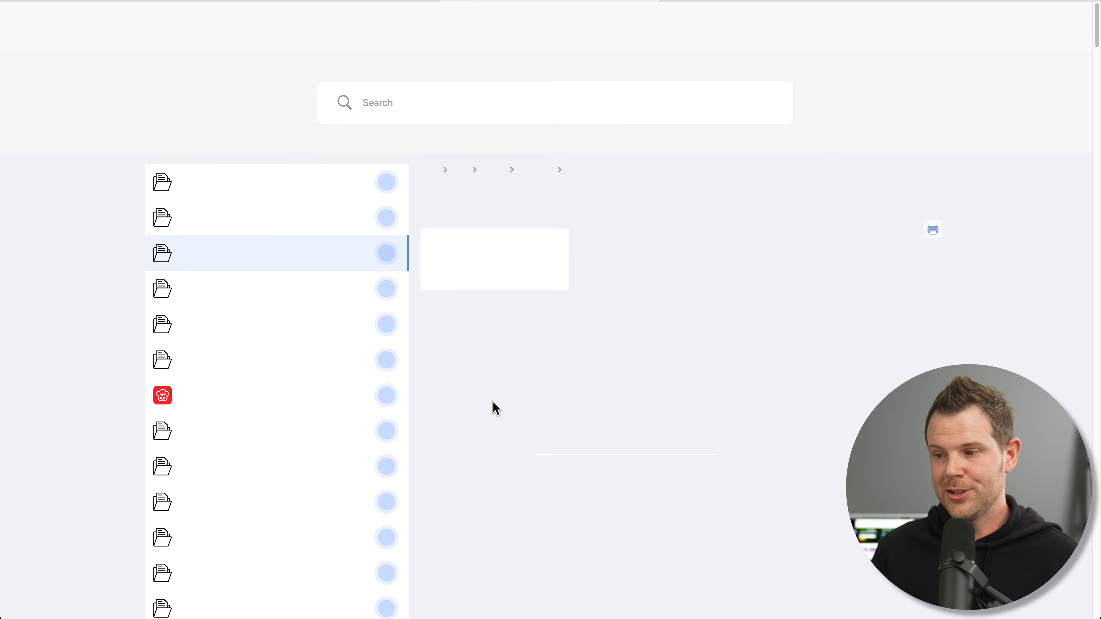
pyautogui.scroll(-20, 839, 345)
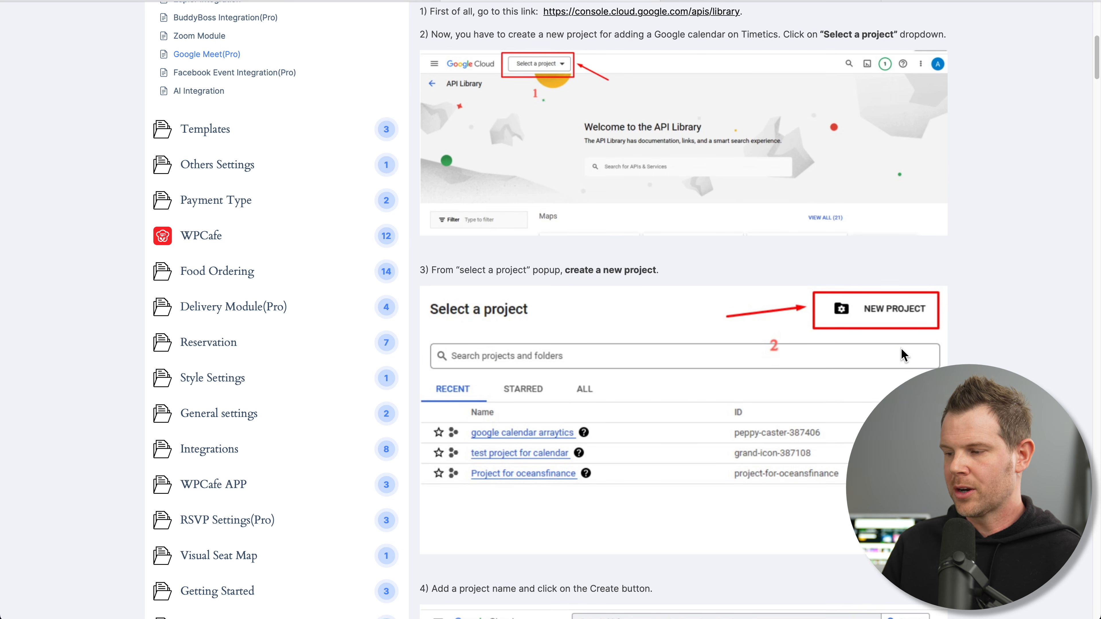
pyautogui.scroll(-7, 903, 356)
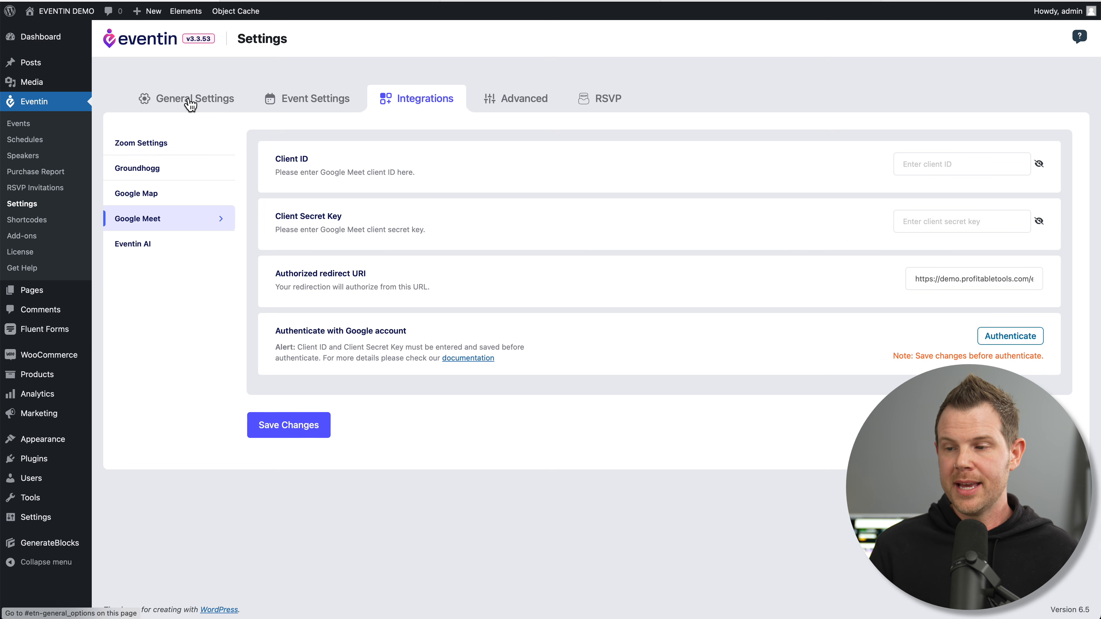
# In Woo/Purchase Settings, try the toggles, ending with WooCommerce ticket selling on and Stripe off
pyautogui.click(194, 102)
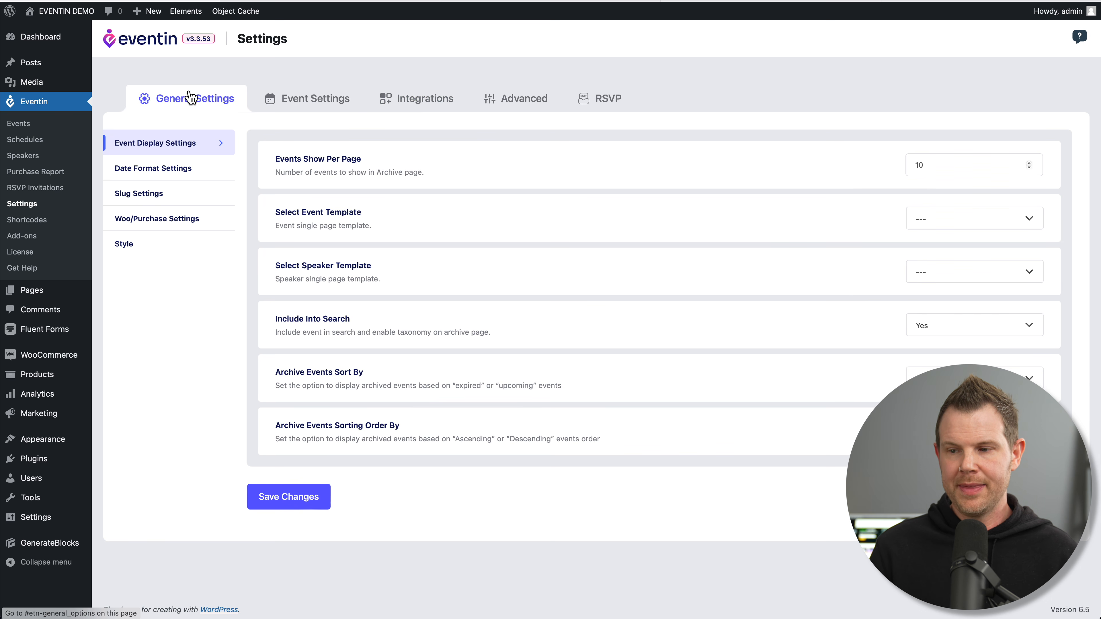
pyautogui.click(139, 224)
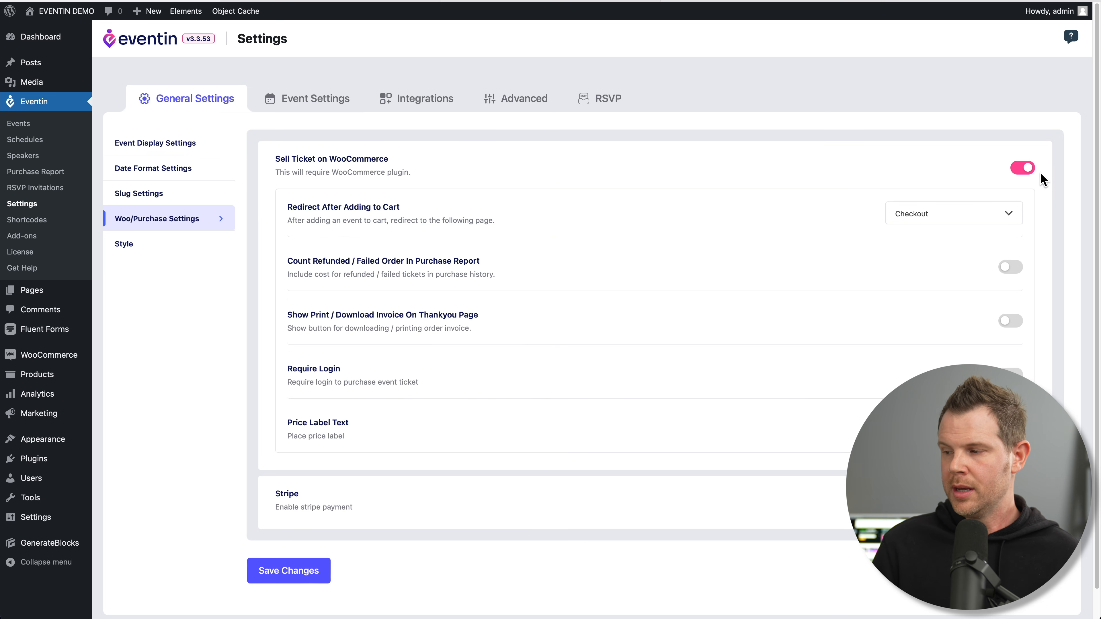
pyautogui.click(1024, 168)
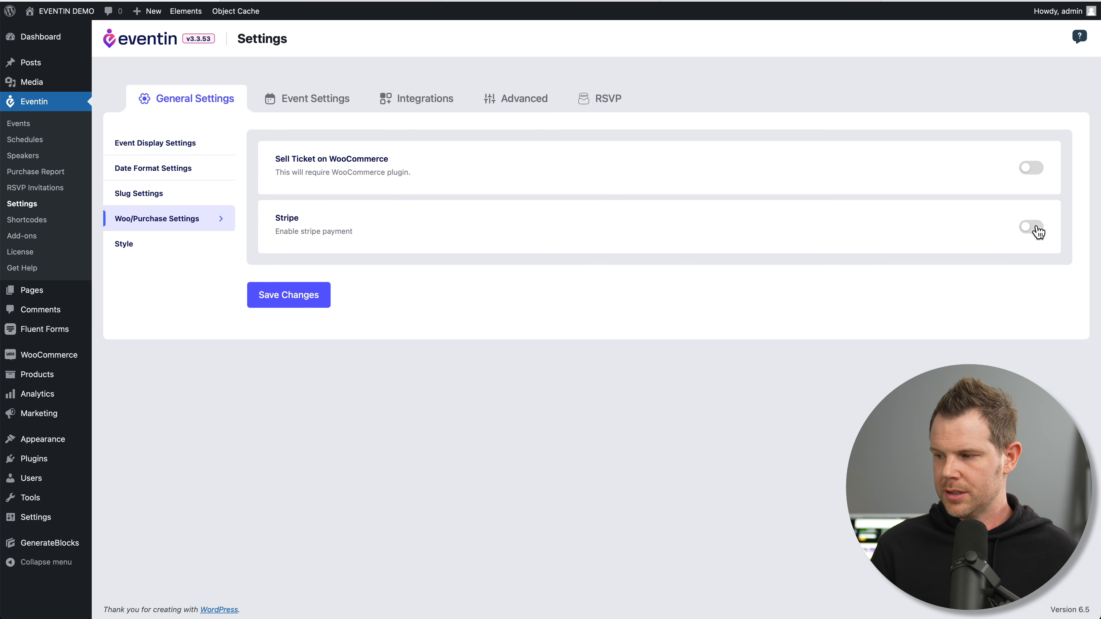
pyautogui.click(1034, 227)
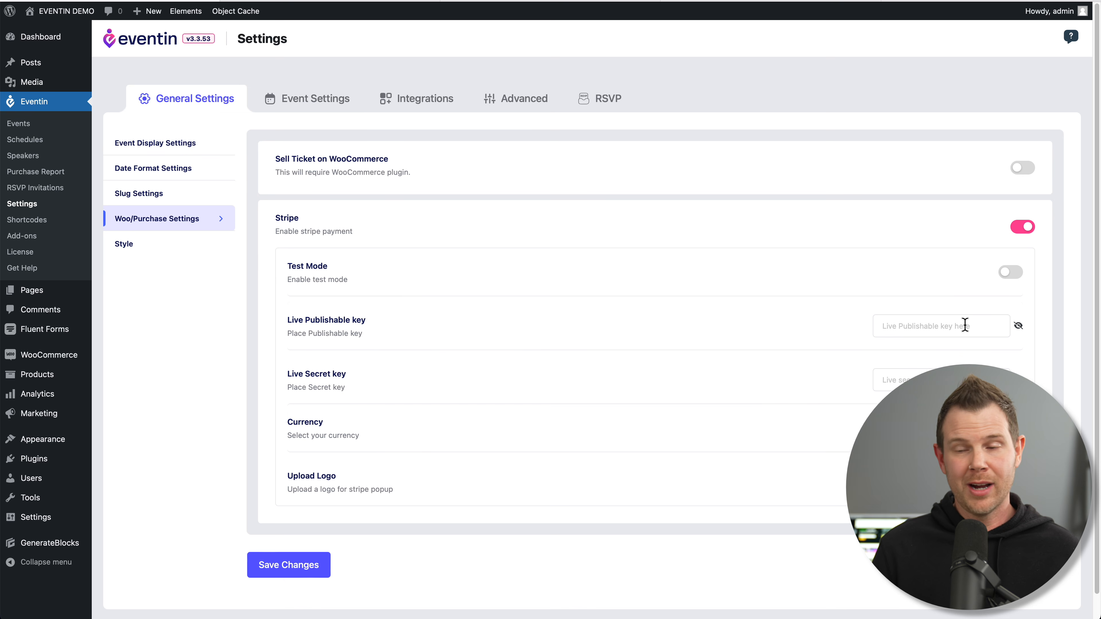
pyautogui.click(1027, 229)
pyautogui.click(1030, 169)
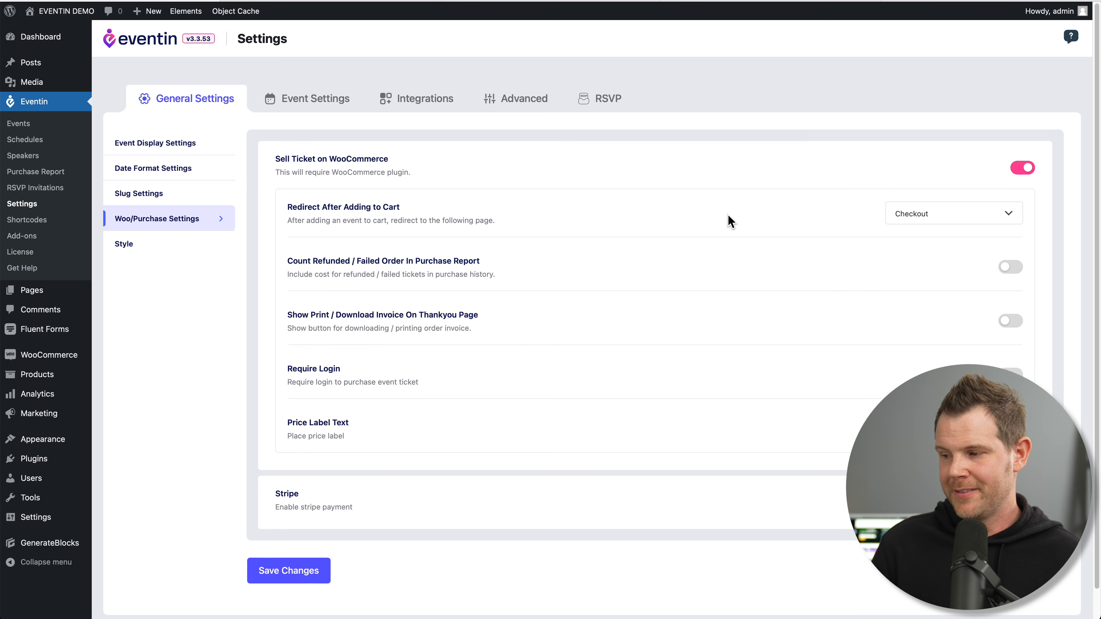
# Keep the add-to-cart redirect on Checkout and enable Print/Download Invoice and Require Login
pyautogui.click(934, 219)
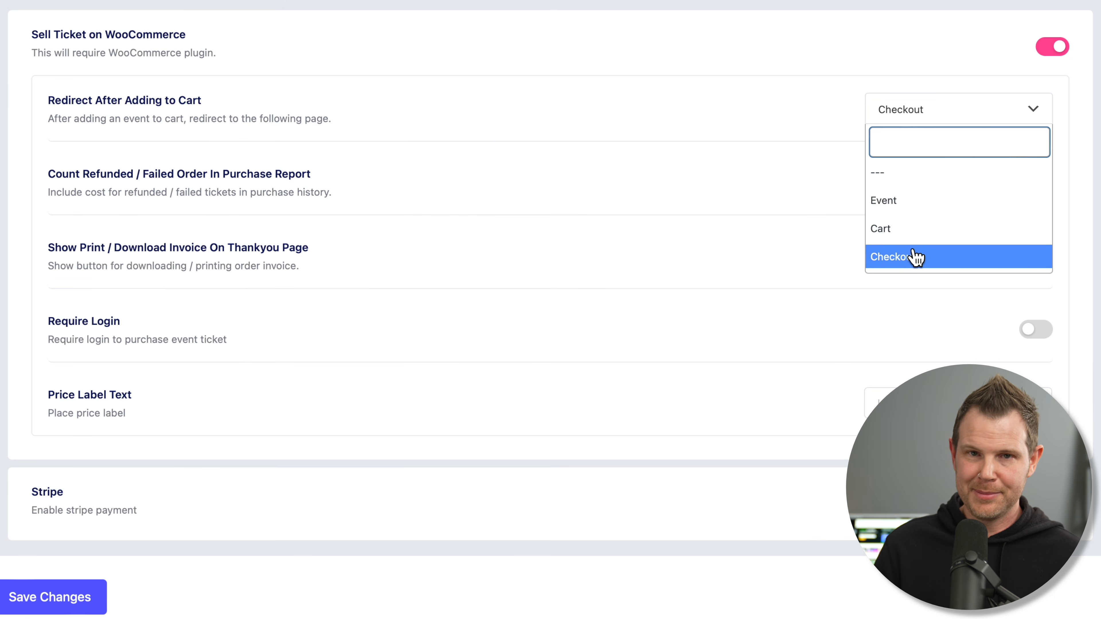
pyautogui.click(740, 209)
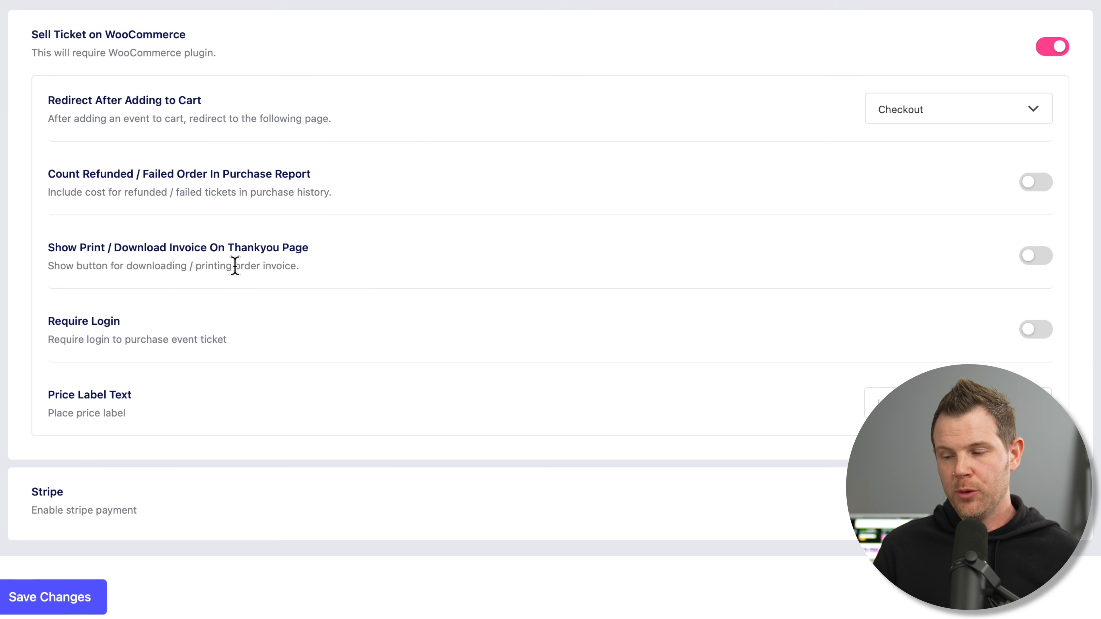
pyautogui.click(1044, 260)
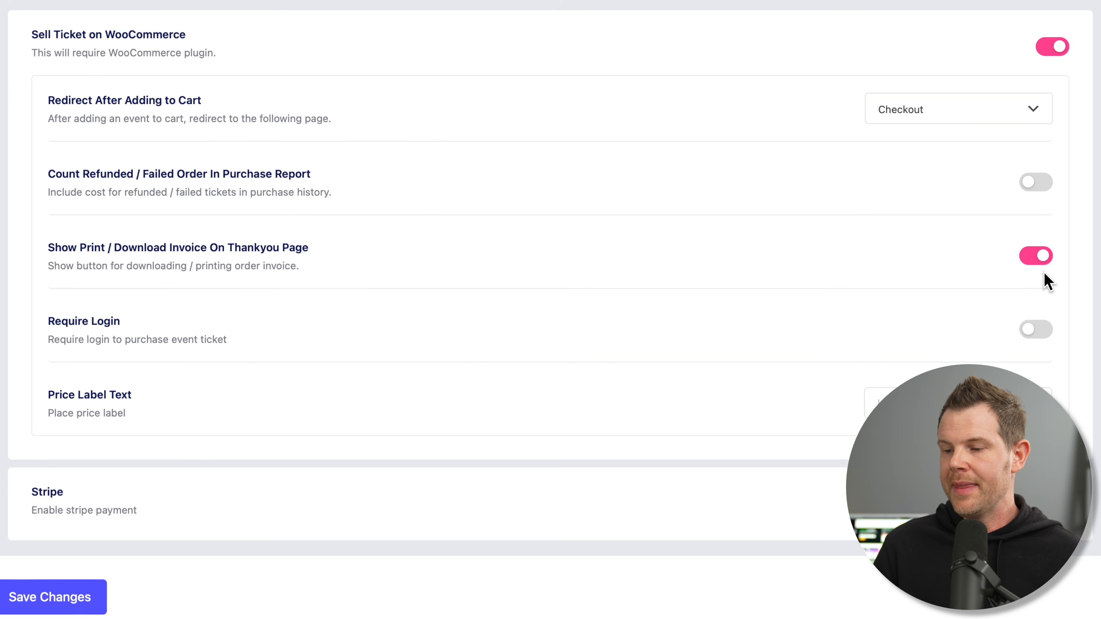
pyautogui.click(1042, 332)
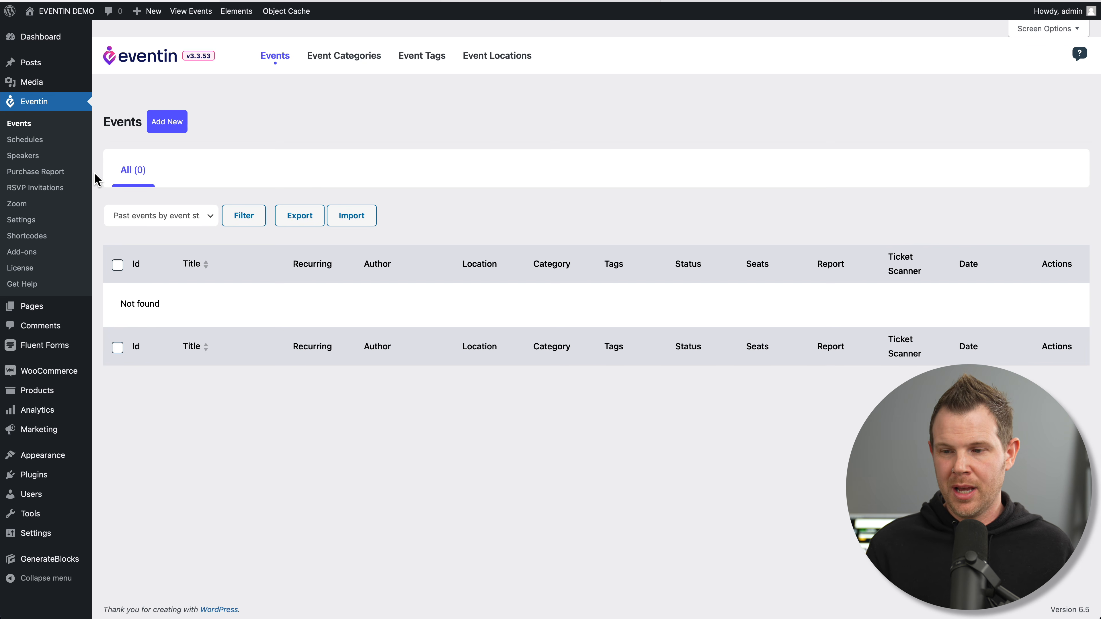
# Try editing the event and speaker slugs in Slug Settings, then go to the Speakers list
pyautogui.click(38, 221)
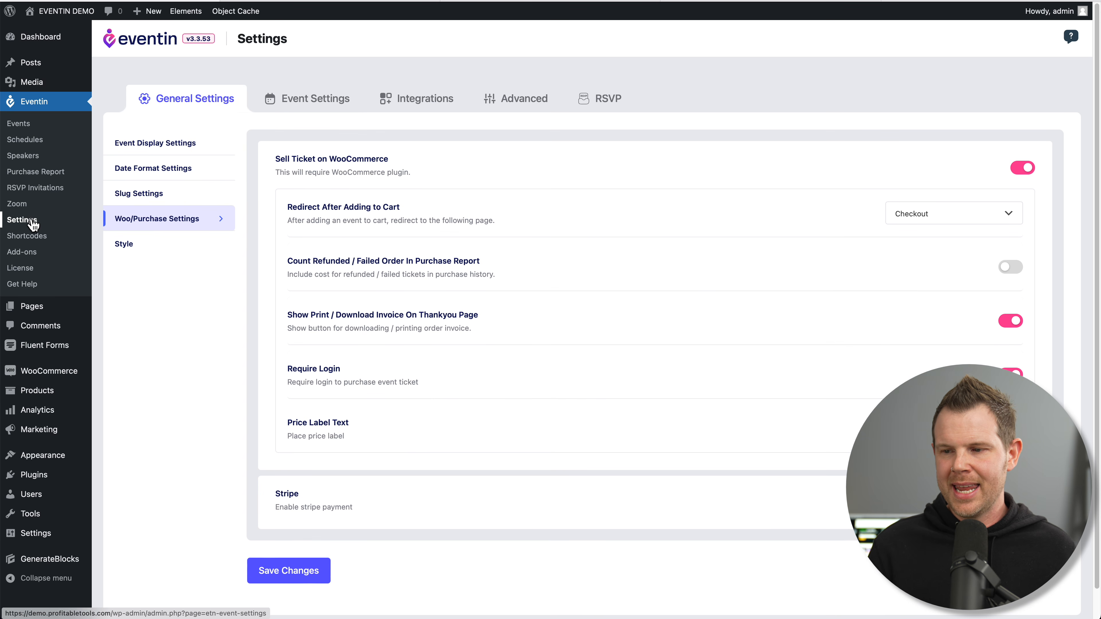
pyautogui.click(137, 194)
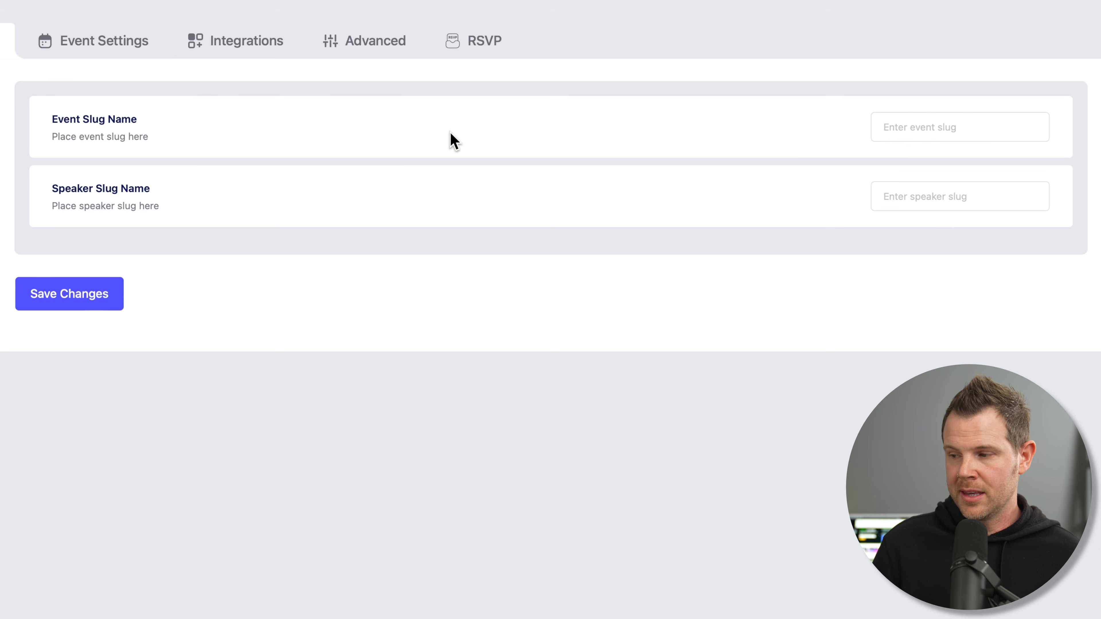
pyautogui.click(916, 124)
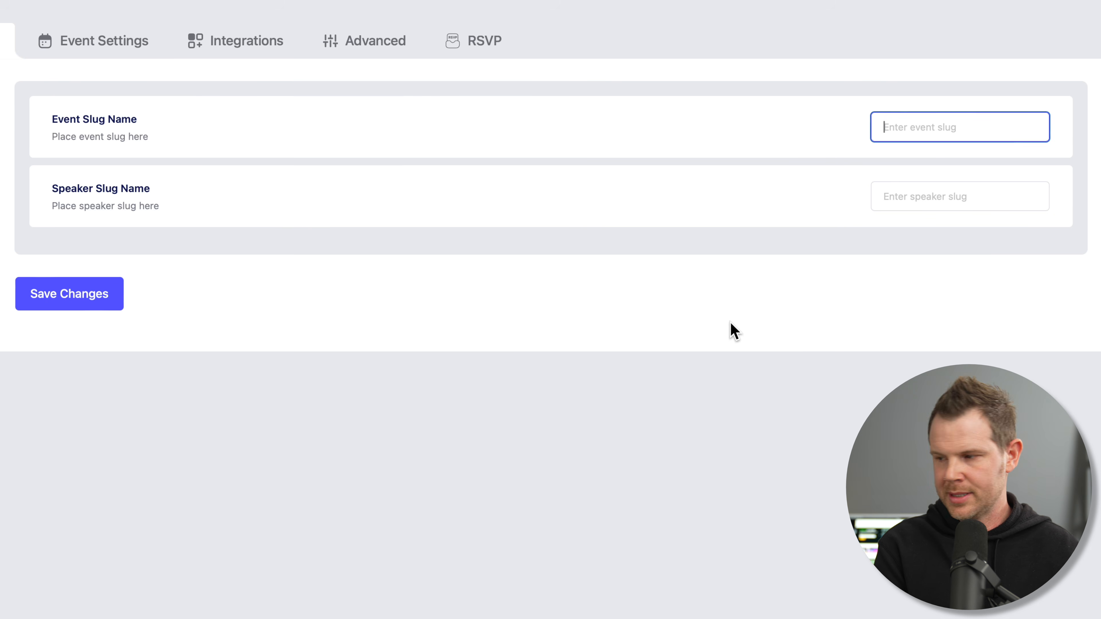
pyautogui.write('class')
pyautogui.press('Tab')
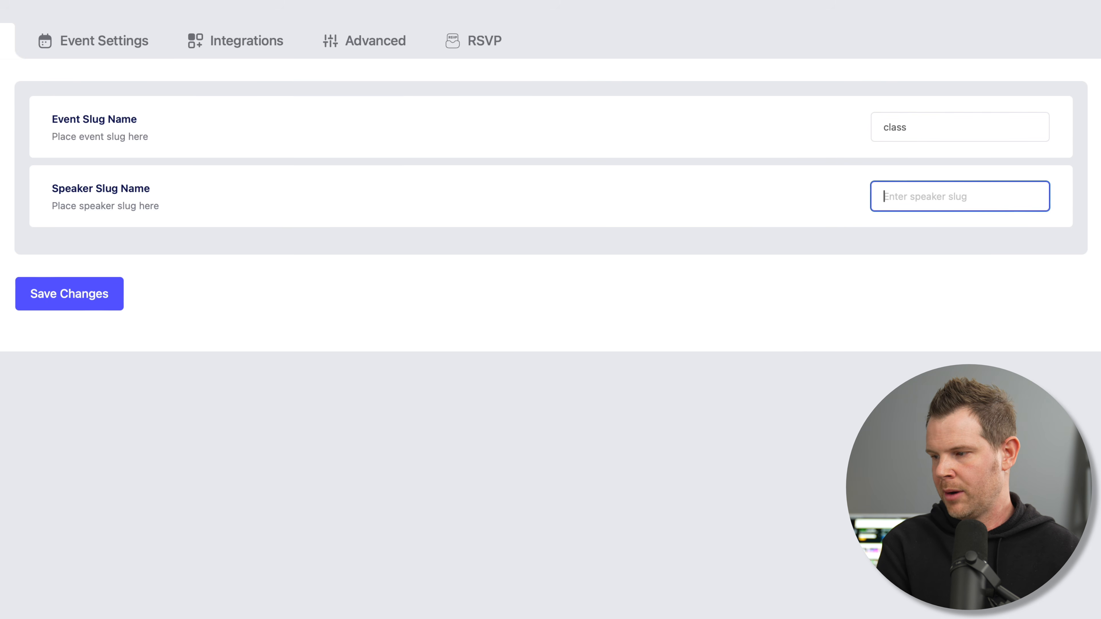
pyautogui.write('i')
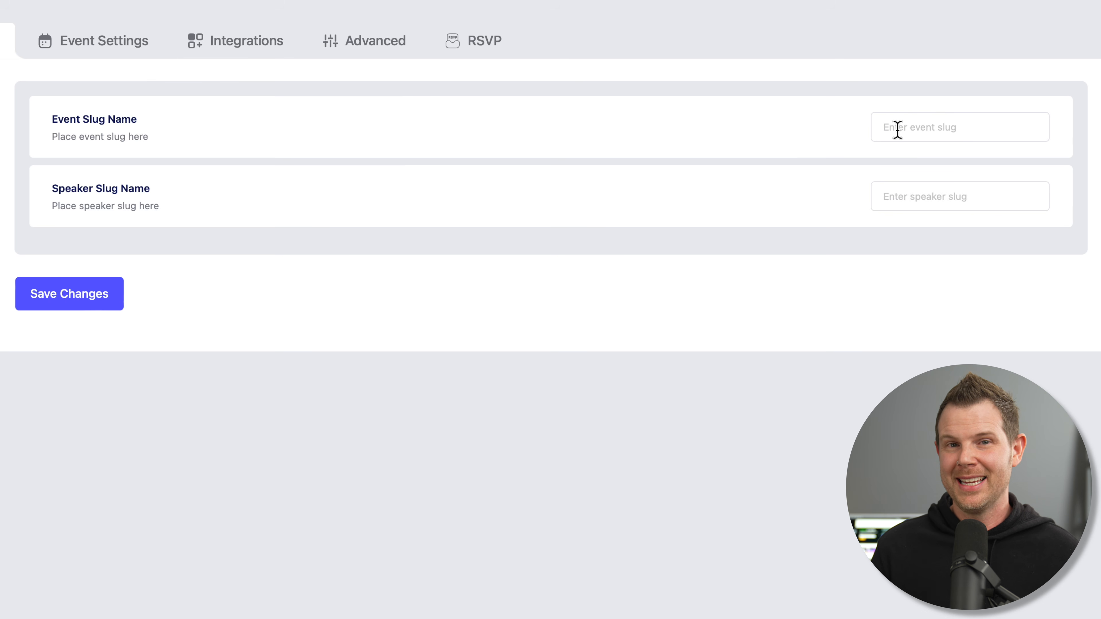
pyautogui.click(26, 155)
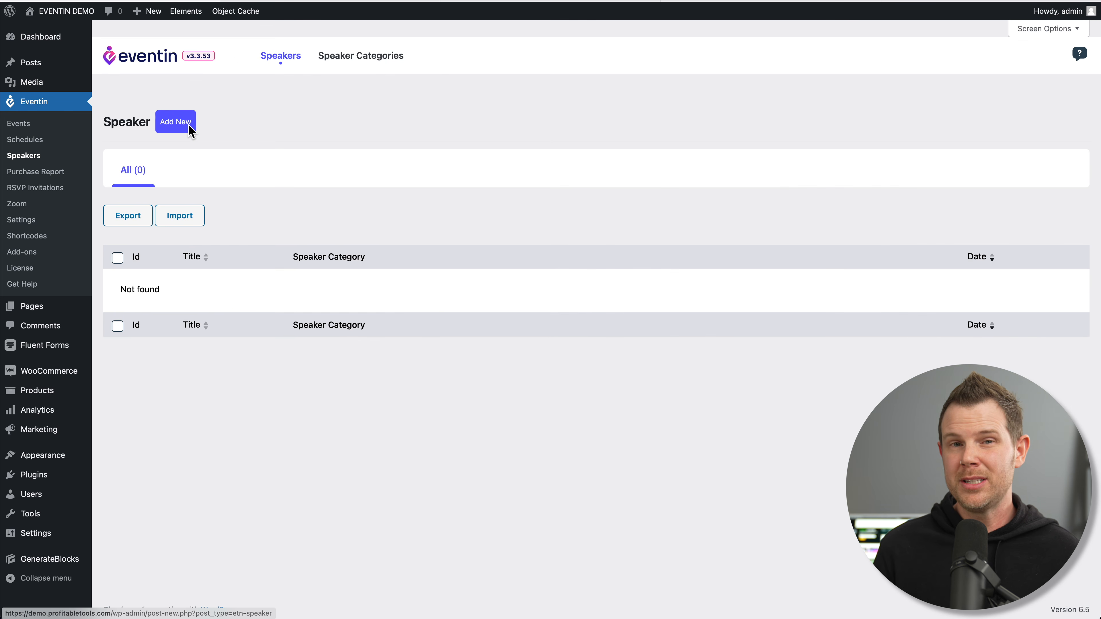
# Start a new speaker entry with Add New on the Speakers page
pyautogui.click(176, 122)
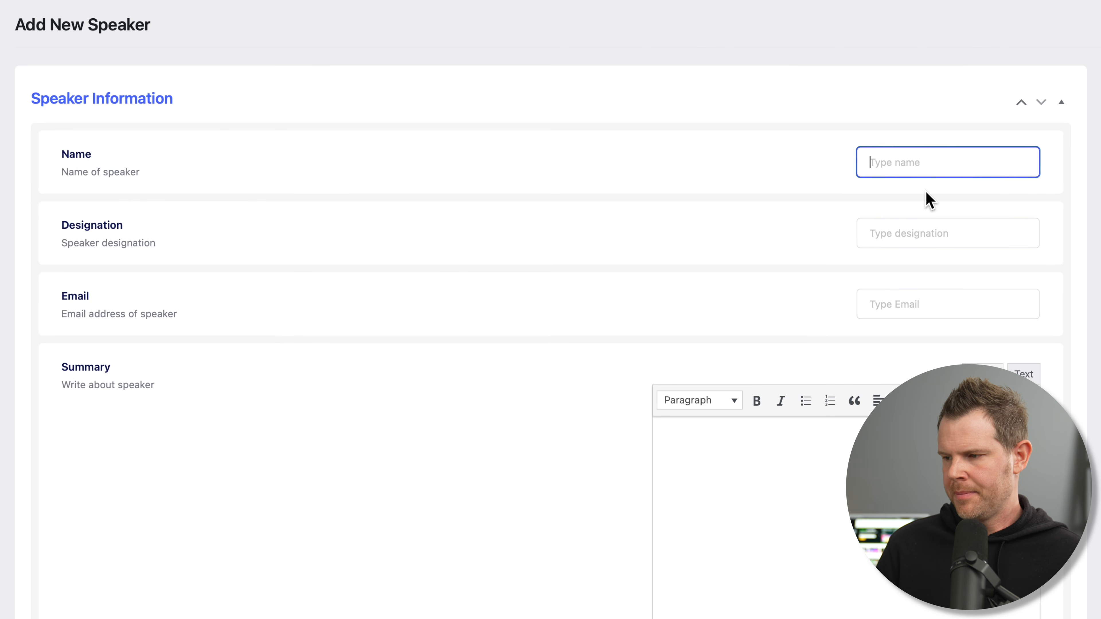
# Paste in the speaker's name and the designation Designer, then move to the email field
pyautogui.write('Edouard Julien')
pyautogui.press('Tab')
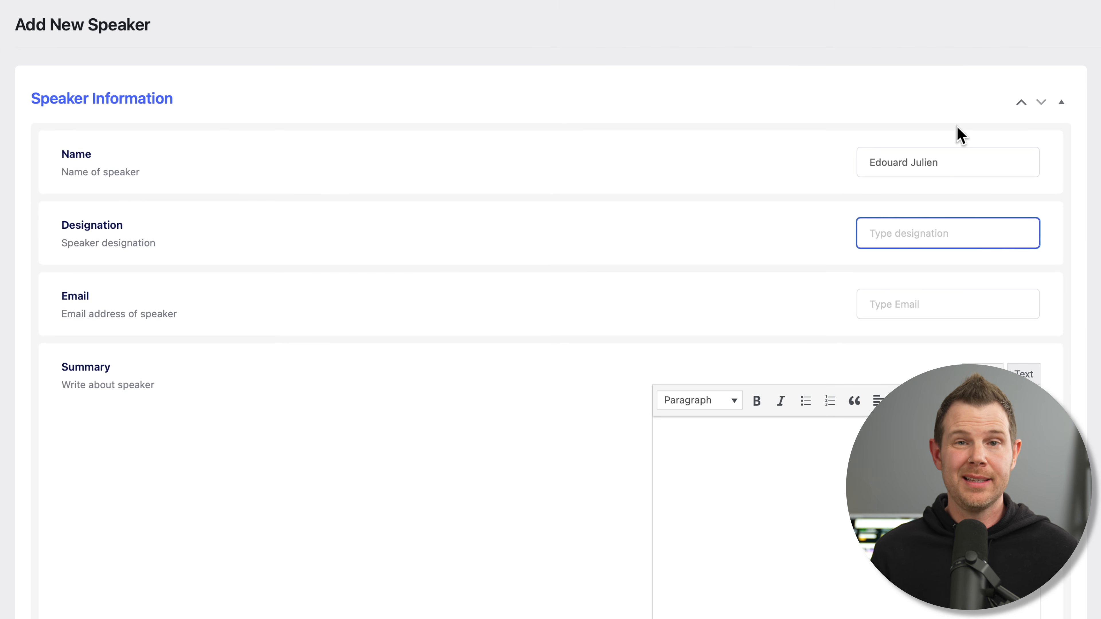
pyautogui.write('Designer')
pyautogui.click(959, 298)
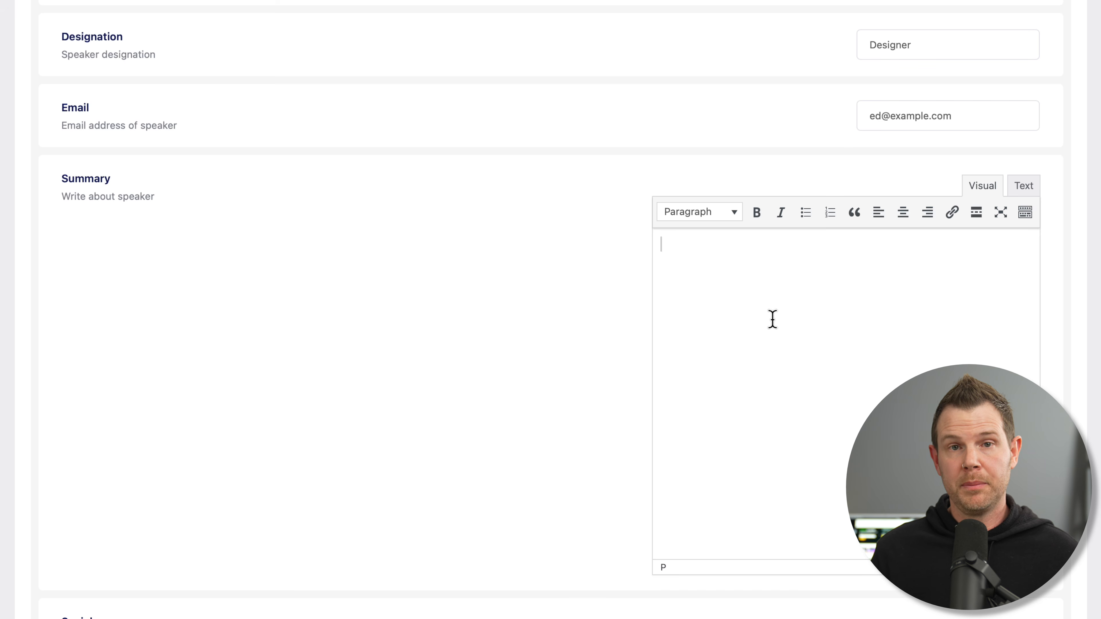
pyautogui.scroll(-5, 772, 318)
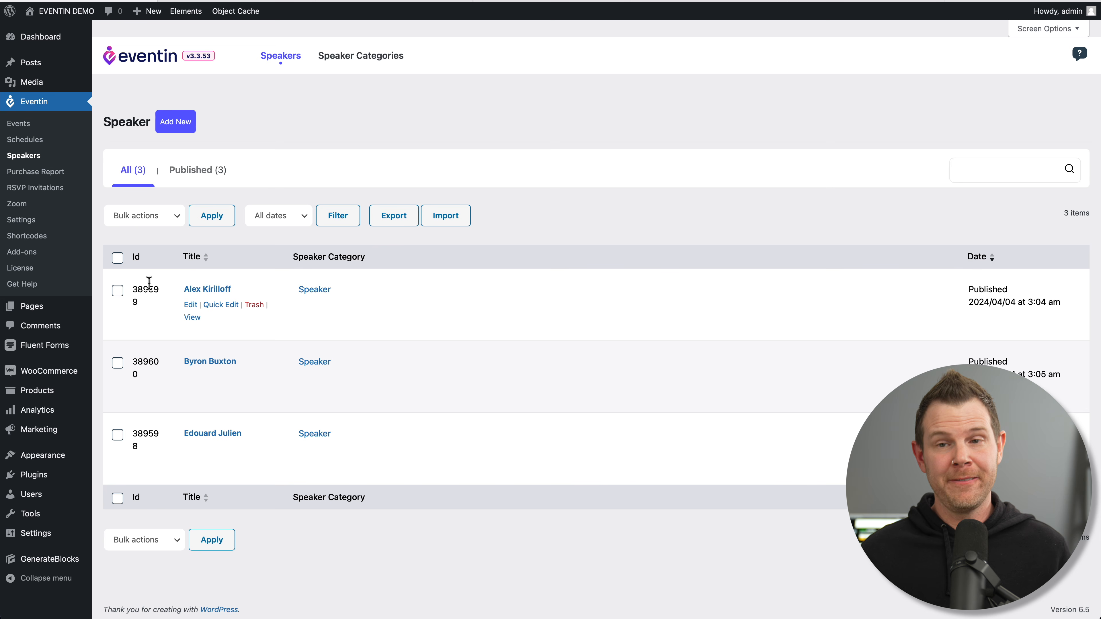
# Give the first speaker a featured photo, update the profile, and view its public page
pyautogui.click(190, 306)
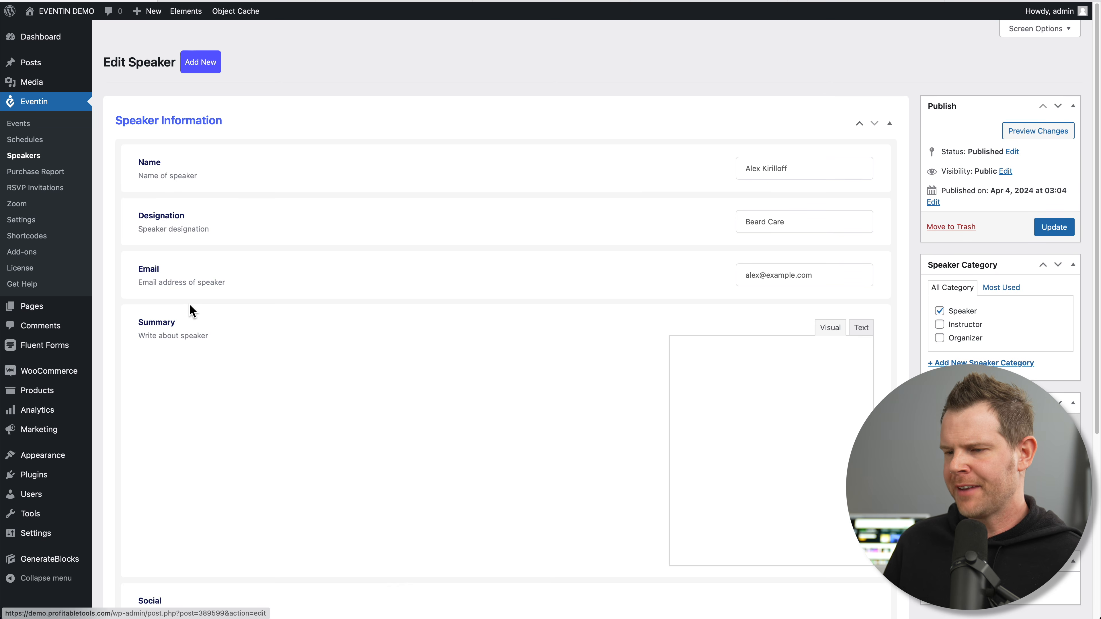
pyautogui.scroll(-5, 299, 336)
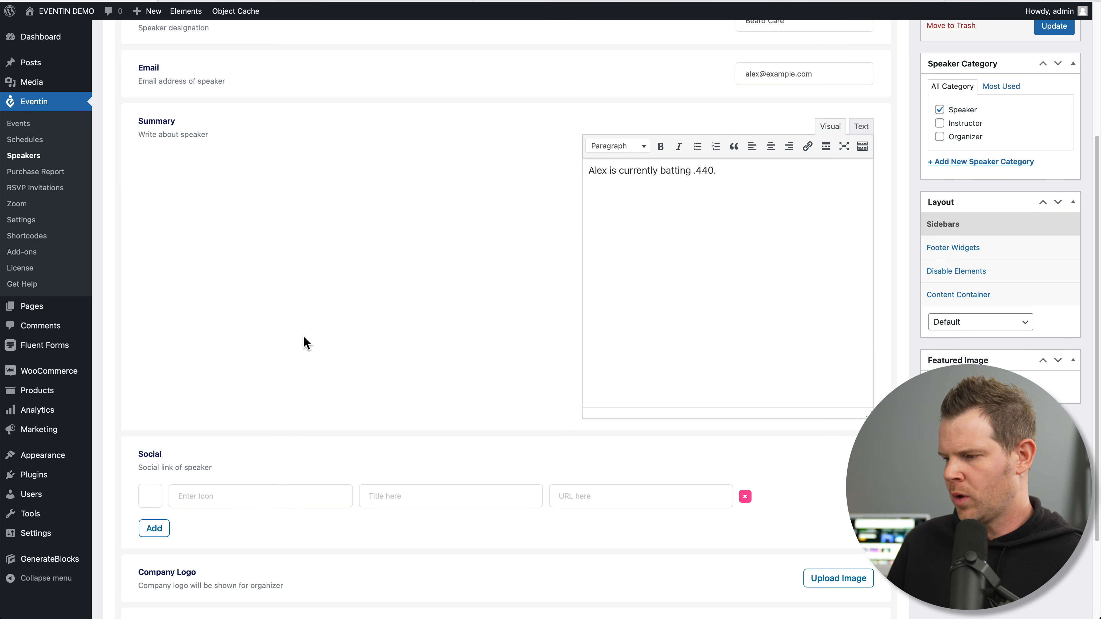
pyautogui.click(980, 384)
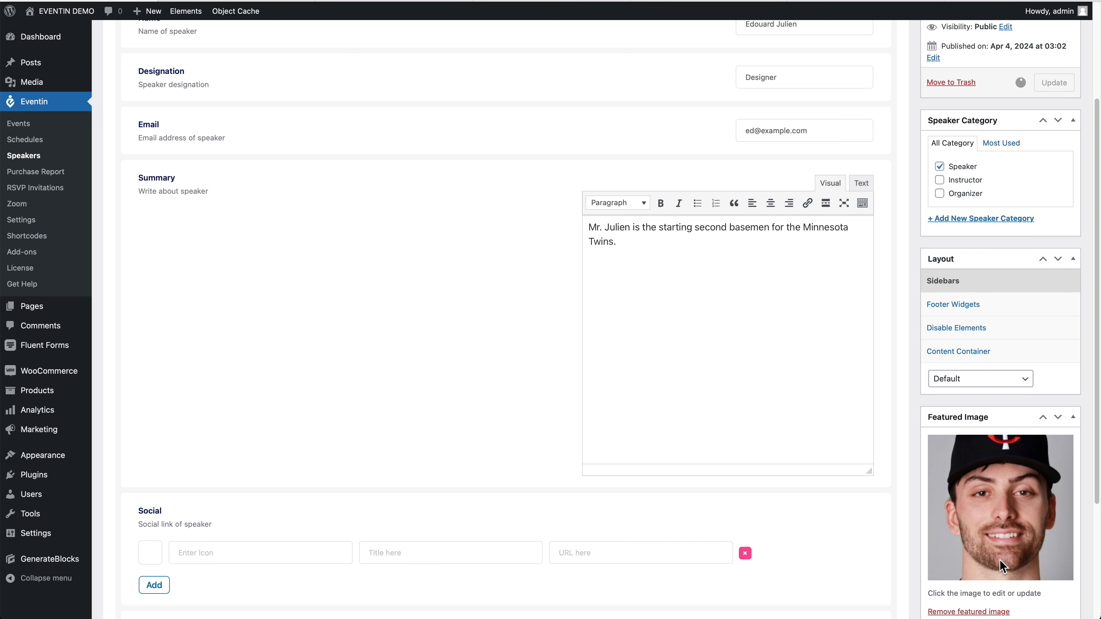
pyautogui.scroll(4, 1001, 563)
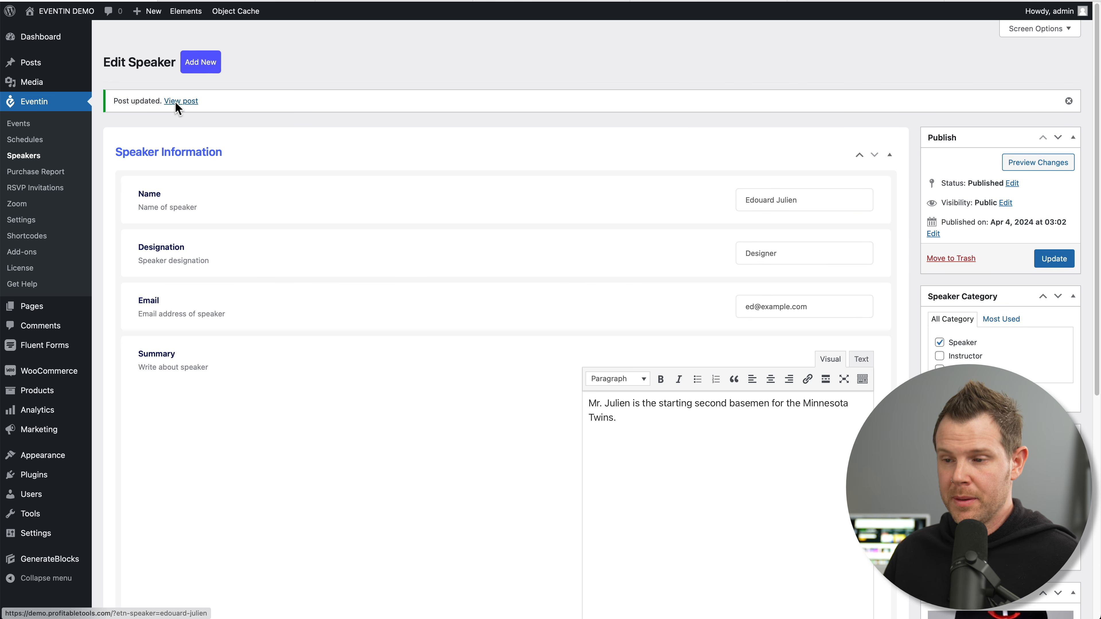
pyautogui.click(189, 117)
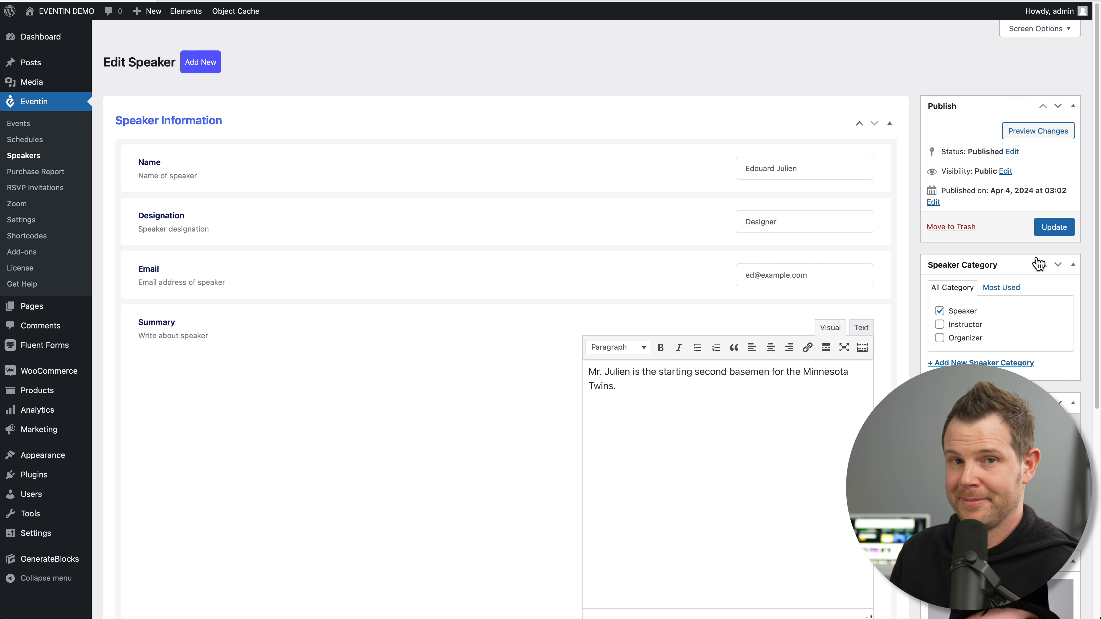
pyautogui.scroll(-2, 1038, 263)
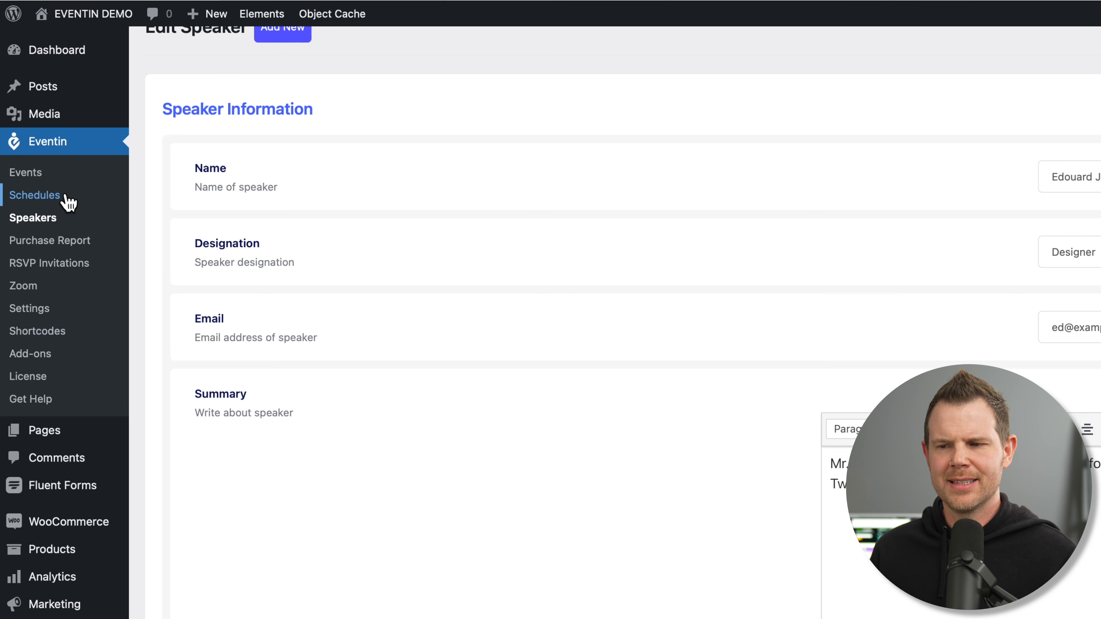
# Go to Eventin's Schedules list, which shows the single Demo Schedule
pyautogui.click(28, 173)
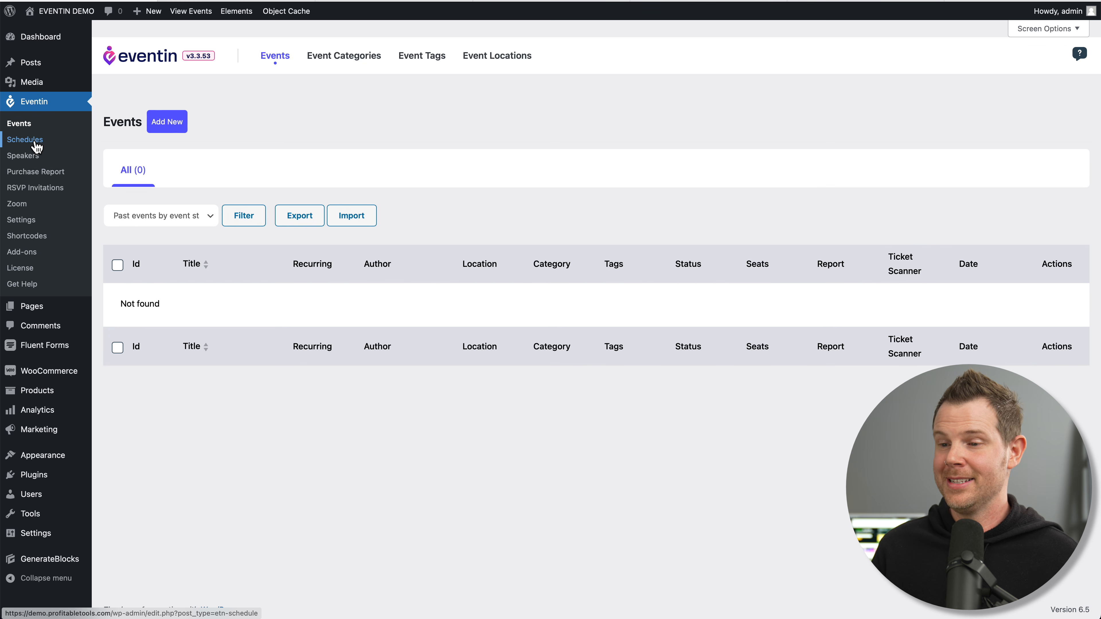
pyautogui.click(36, 144)
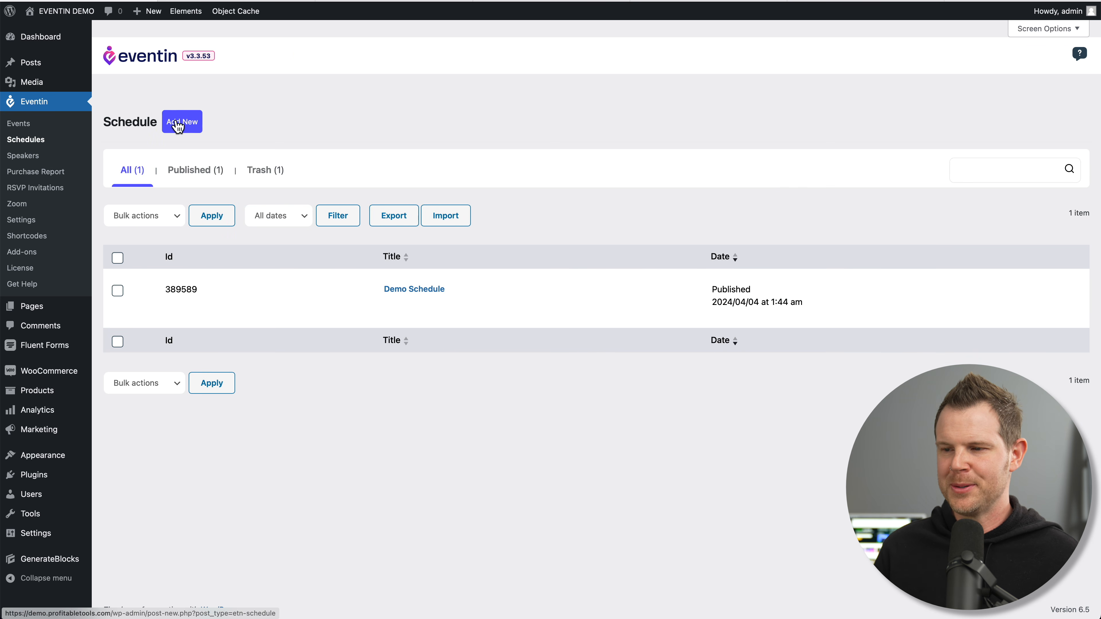
# Create a new schedule titled Web Summit, dated 2024-04-10, with day name Wed
pyautogui.click(187, 125)
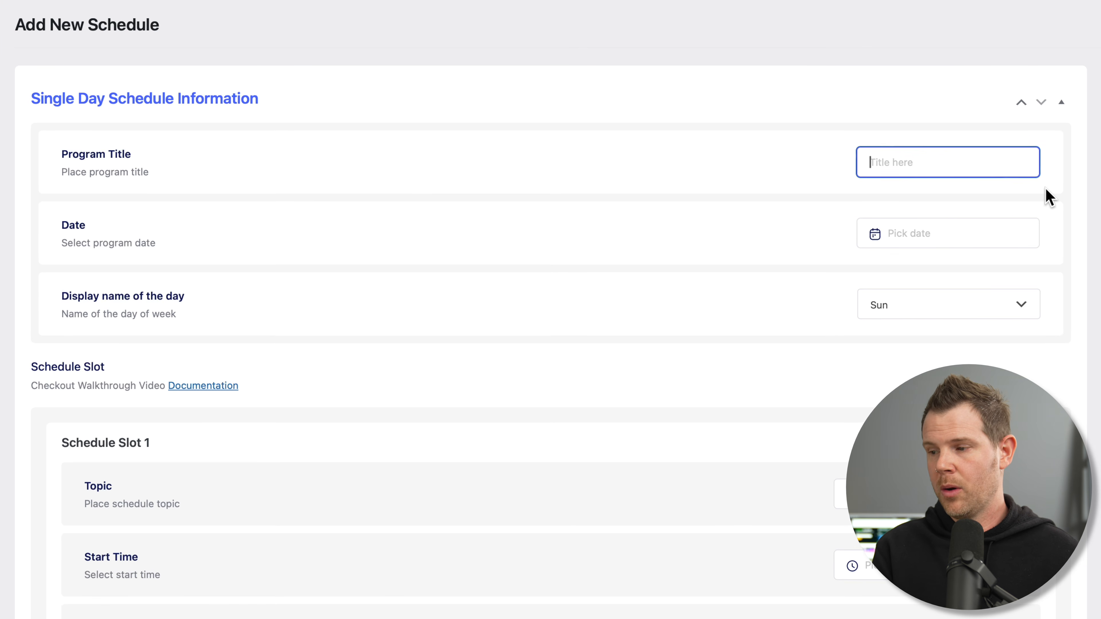
pyautogui.write('Web Summit')
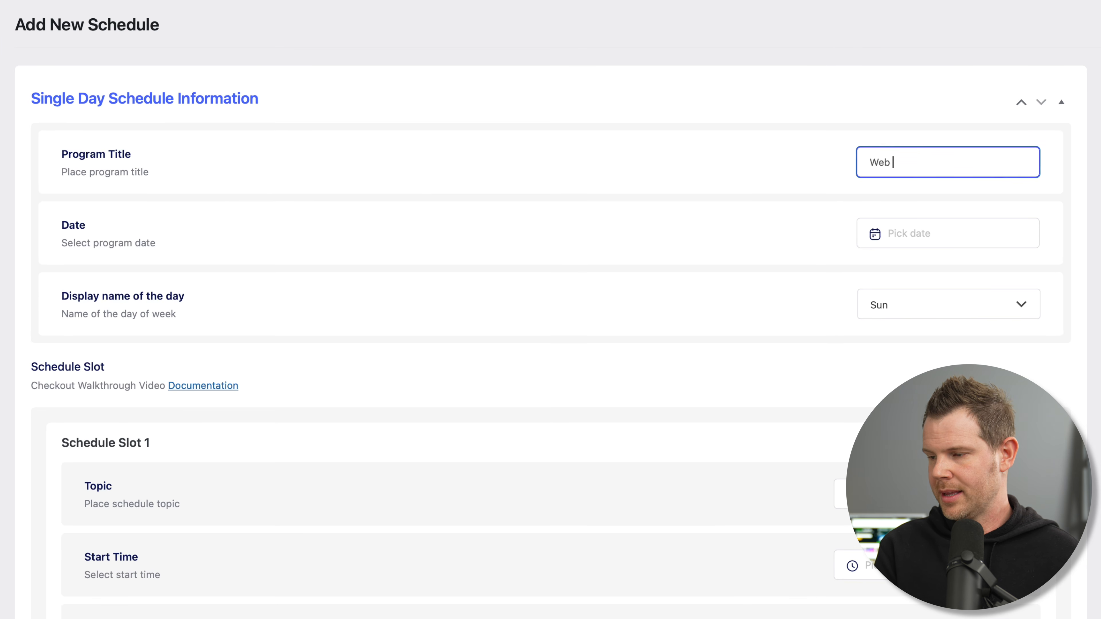
pyautogui.click(964, 240)
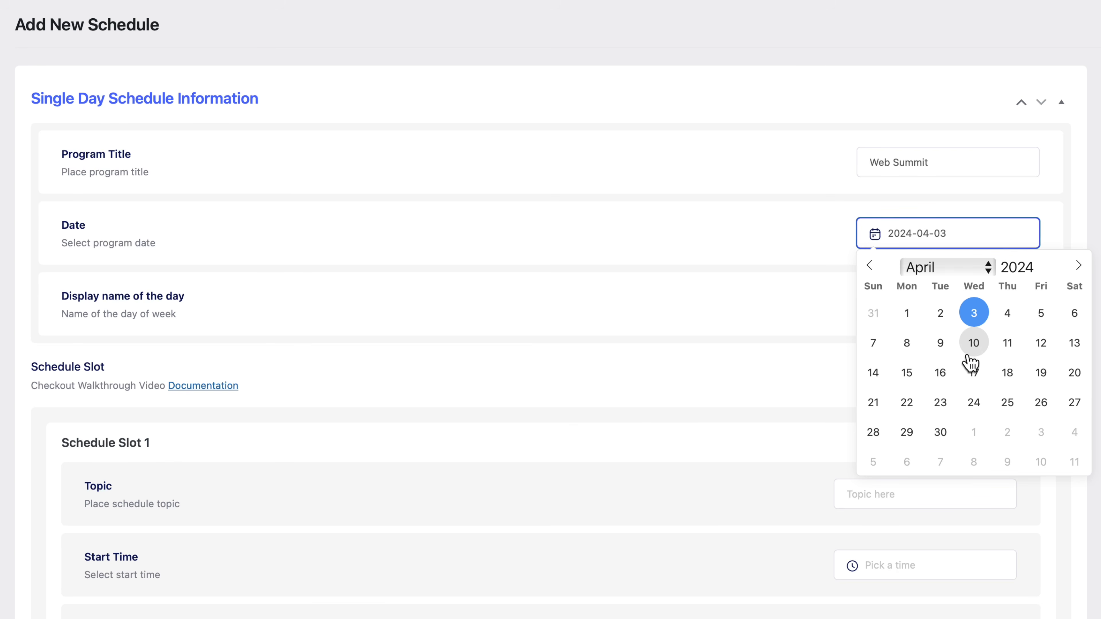
pyautogui.click(975, 345)
pyautogui.scroll(-4, 932, 347)
pyautogui.click(891, 154)
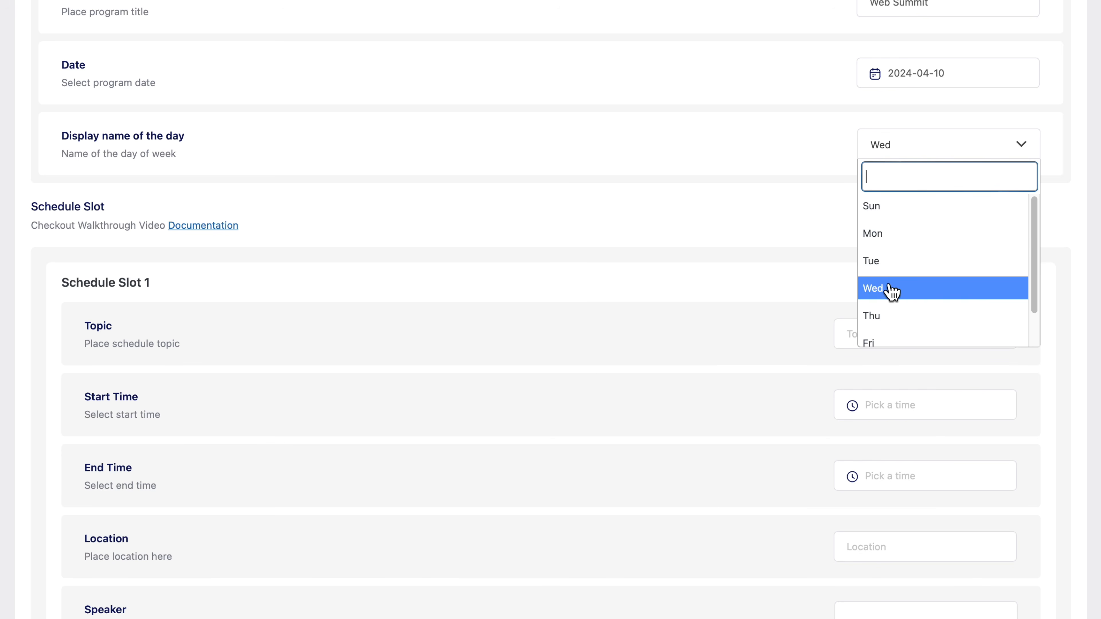
pyautogui.click(877, 289)
pyautogui.scroll(-2, 806, 250)
pyautogui.scroll(-3, 807, 253)
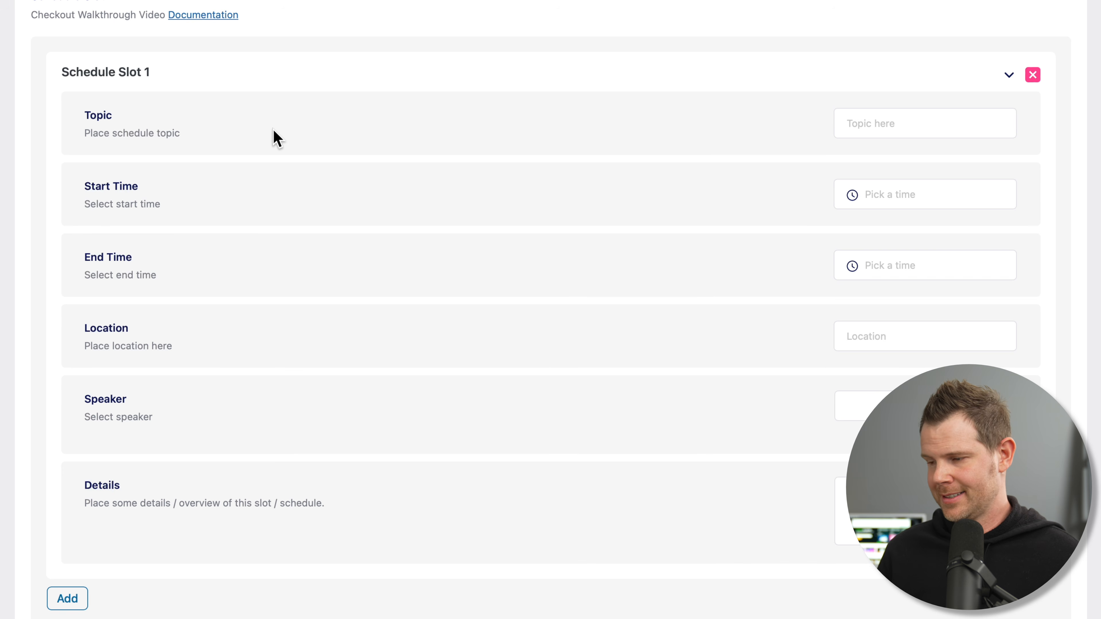
# Fill Slot 1 as Keynote Speach, 10:00–11:00 AM, in Main Room
pyautogui.click(952, 136)
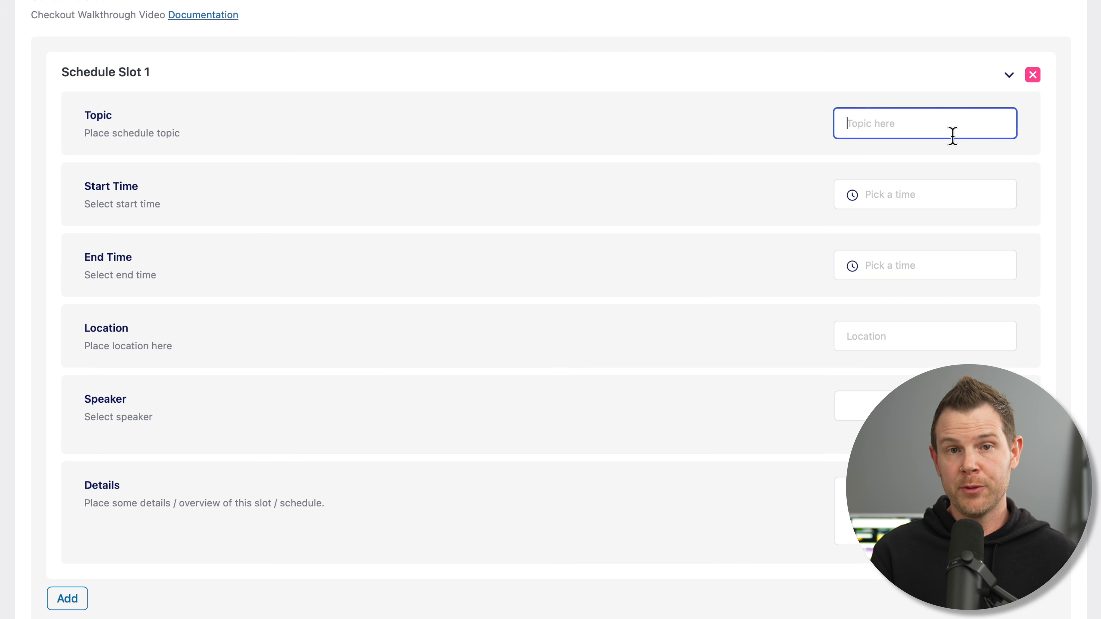
pyautogui.write('Keynote Speach')
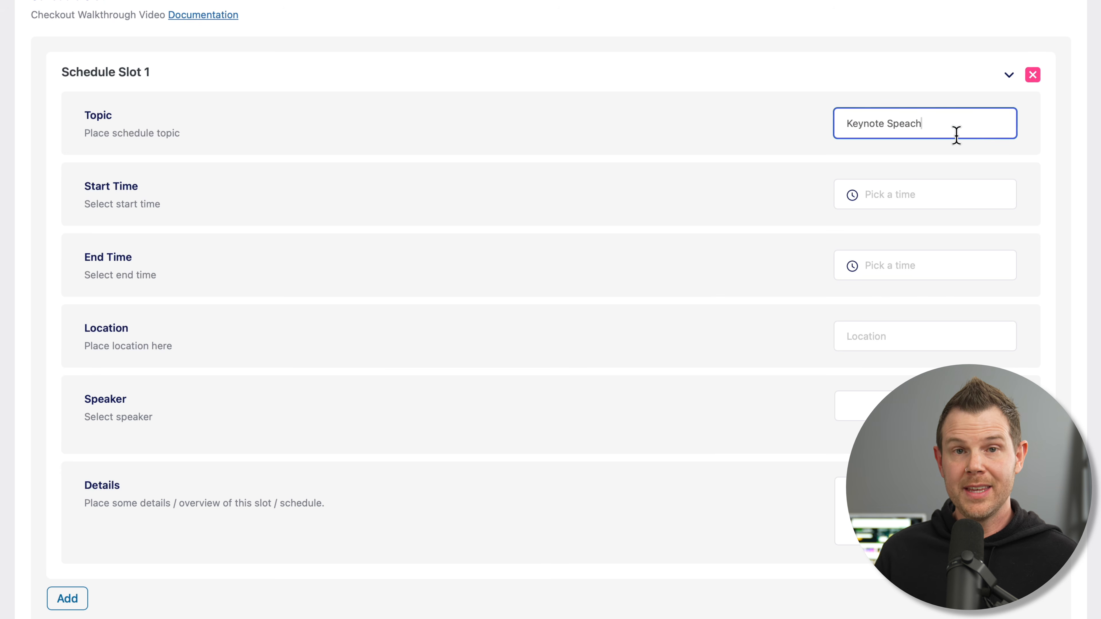
pyautogui.click(956, 195)
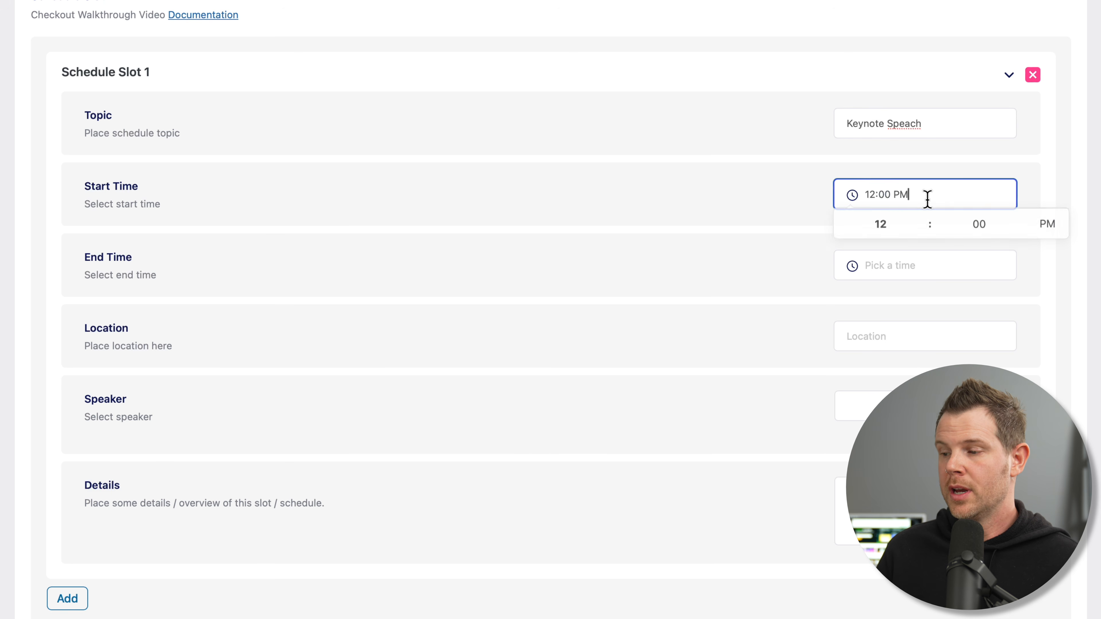
pyautogui.click(922, 234)
pyautogui.click(922, 235)
pyautogui.click(914, 259)
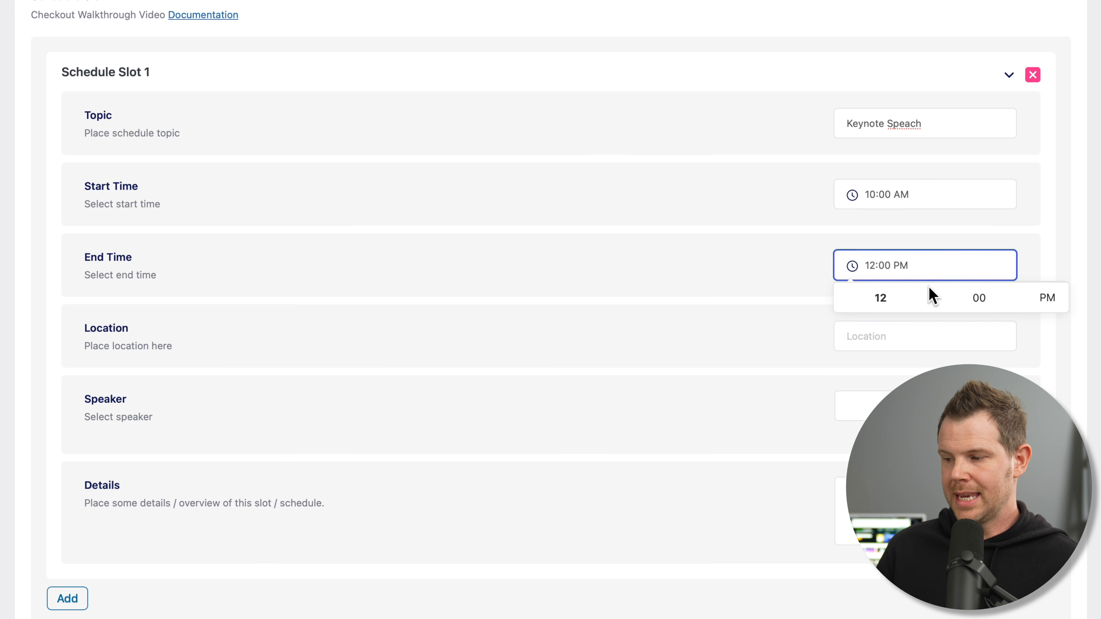
pyautogui.click(924, 305)
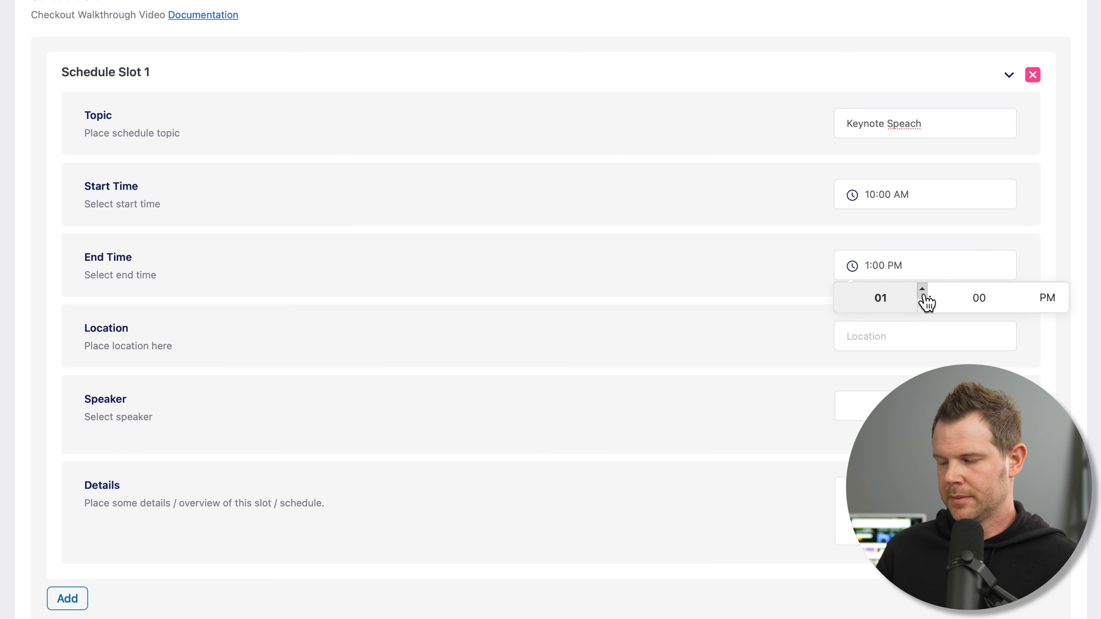
pyautogui.press('Tab')
pyautogui.write('Ma')
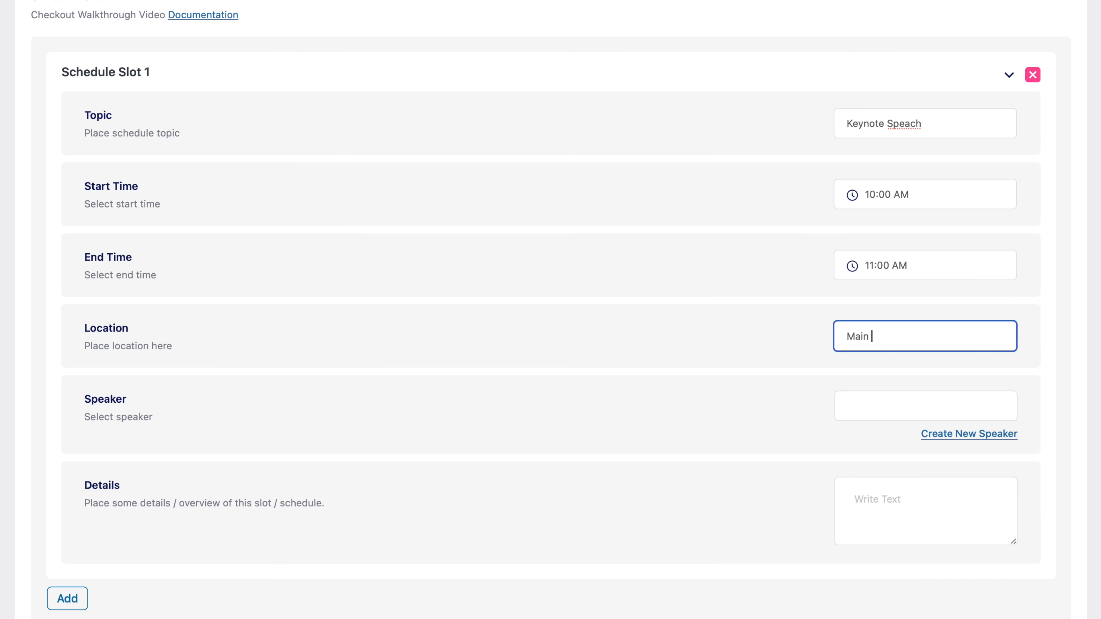
# Assign Byron Buxton as Slot 1 speaker and add a second schedule slot
pyautogui.click(929, 397)
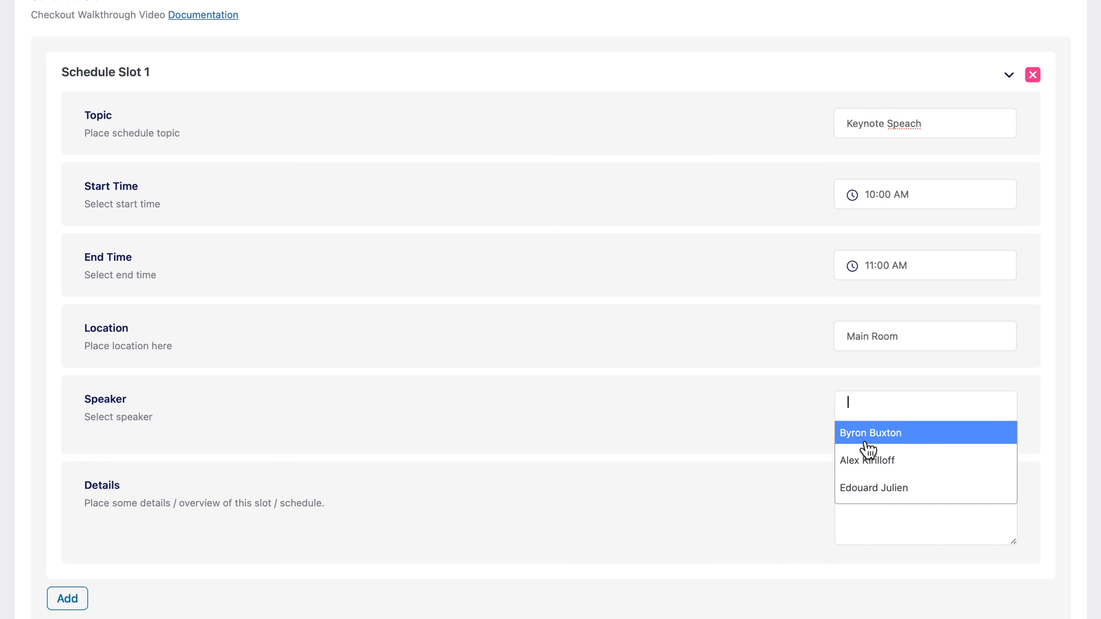
pyautogui.click(871, 433)
pyautogui.scroll(-2, 479, 443)
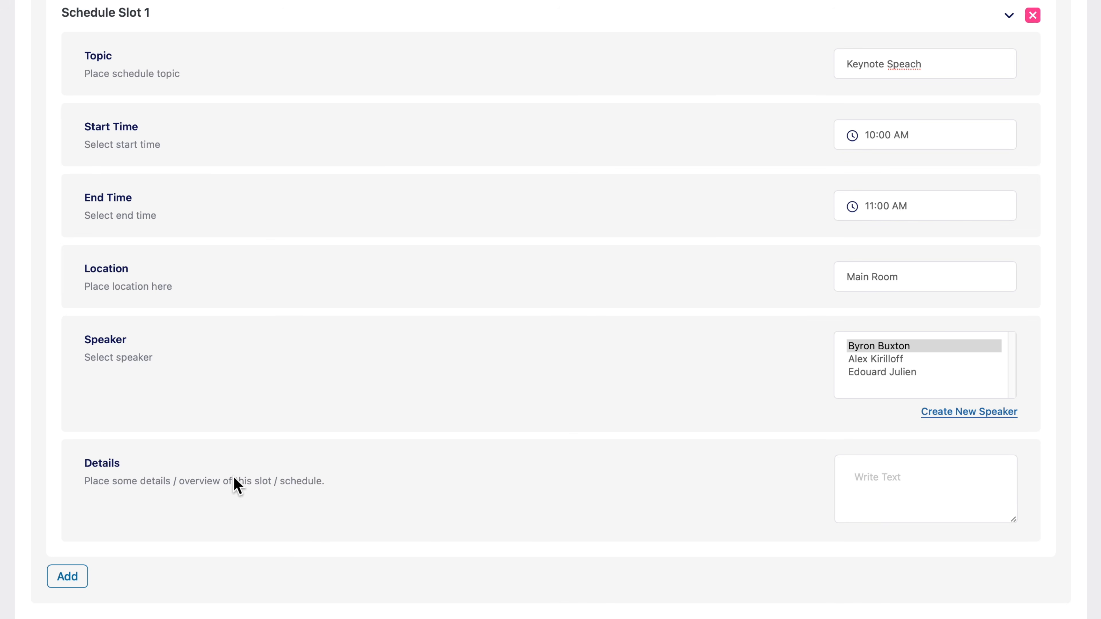
pyautogui.click(63, 579)
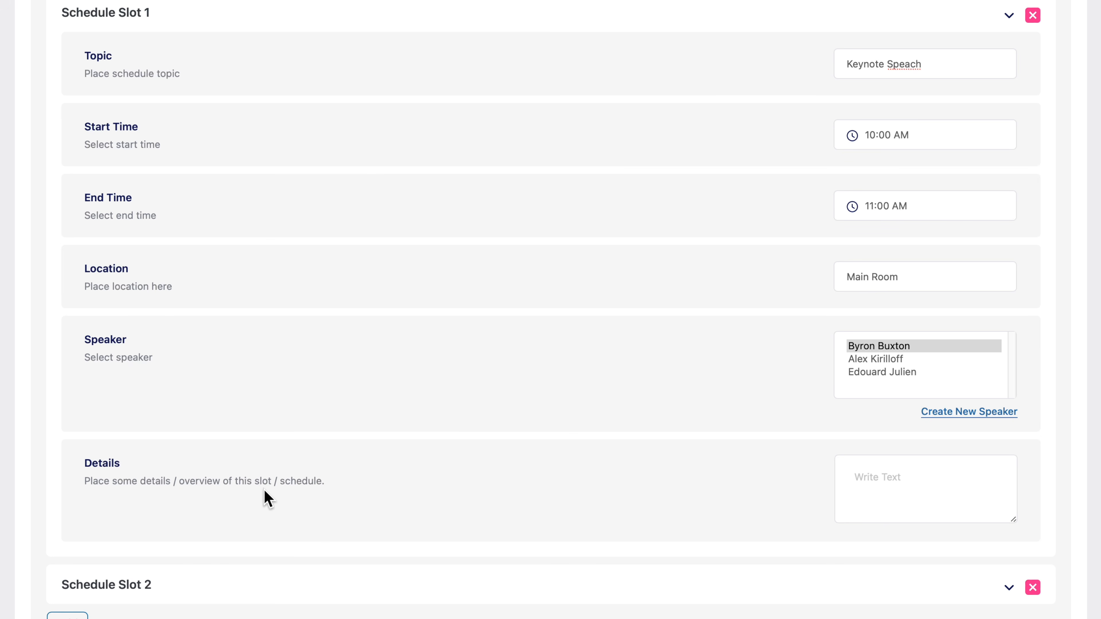
# Set Slot 2 to 12:00–2:00 PM in Main Room with speaker Alex Kirilloff
pyautogui.scroll(-3, 264, 503)
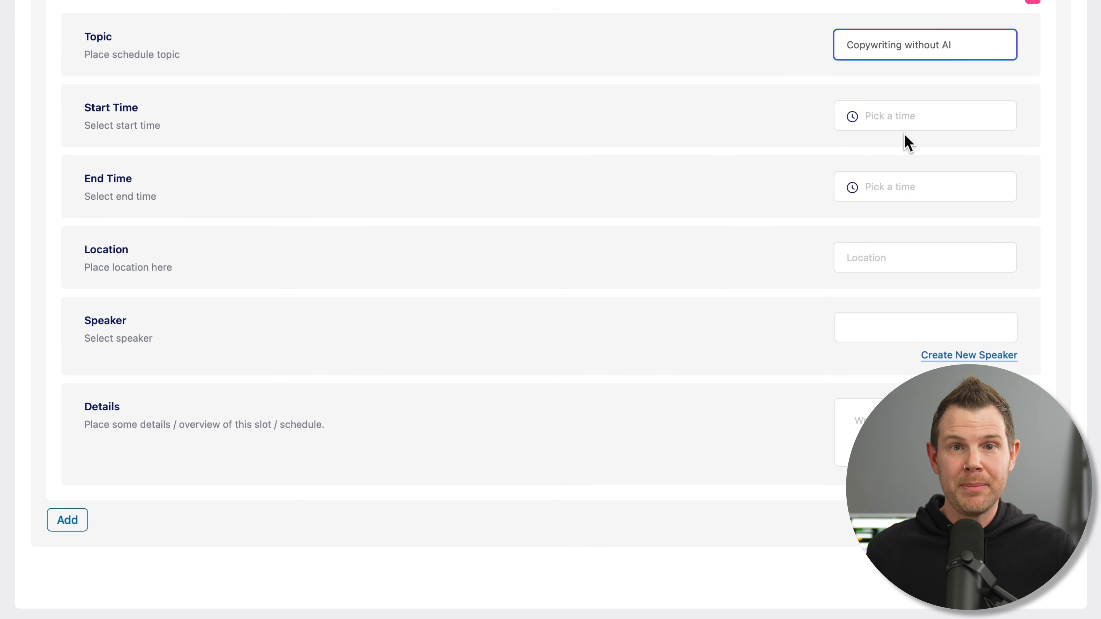
pyautogui.click(908, 126)
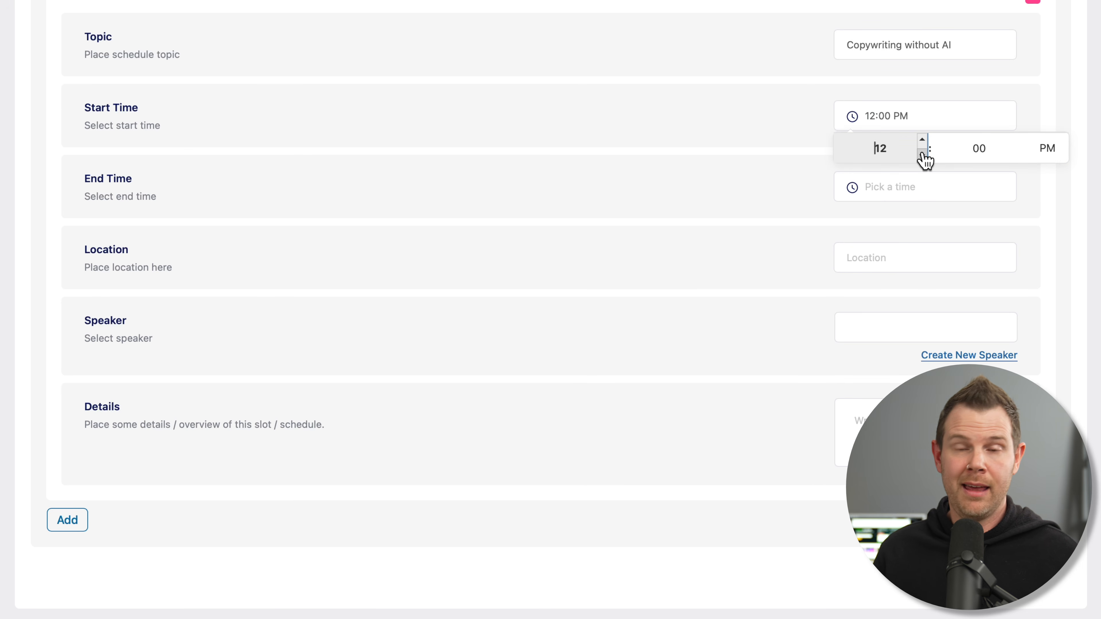
pyautogui.click(899, 187)
pyautogui.click(922, 214)
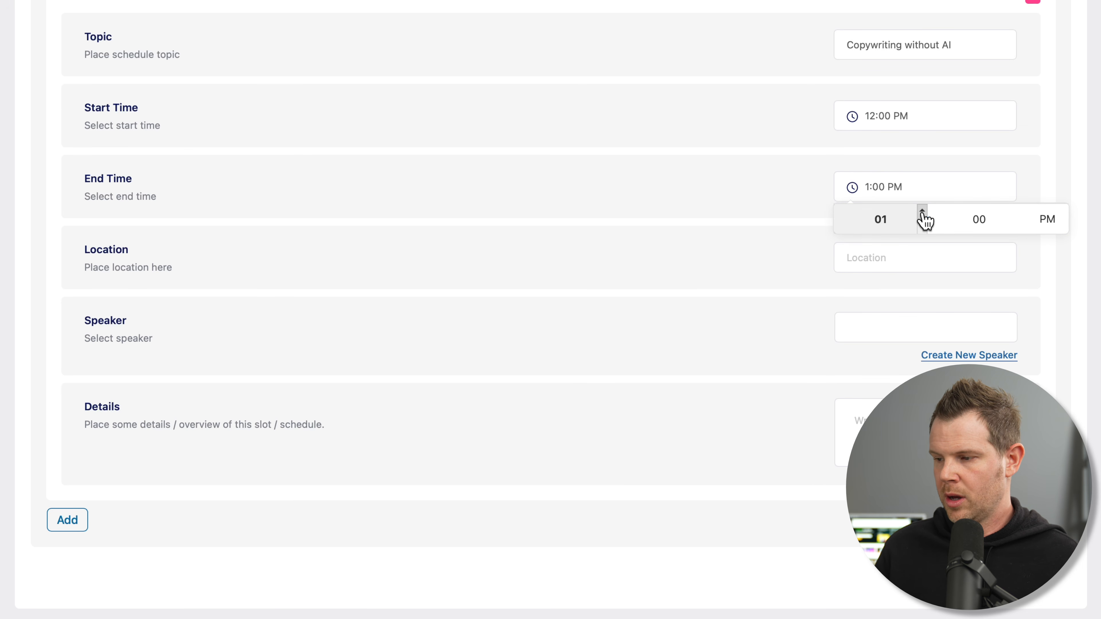
pyautogui.click(922, 215)
pyautogui.click(1071, 167)
pyautogui.click(906, 251)
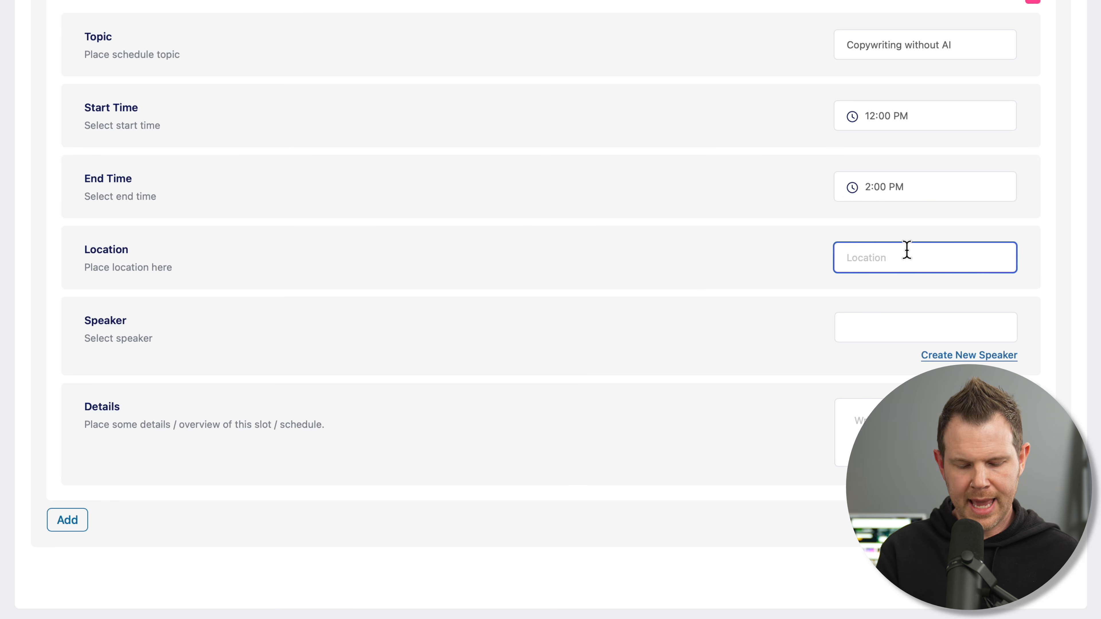
pyautogui.write('Main Room')
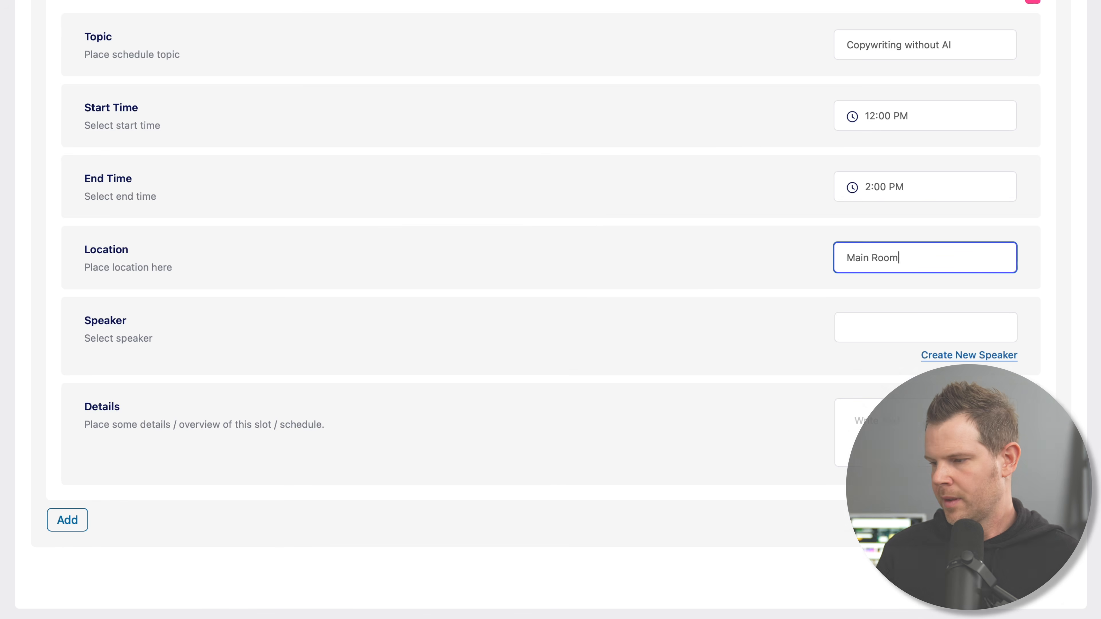
pyautogui.click(880, 324)
pyautogui.click(916, 391)
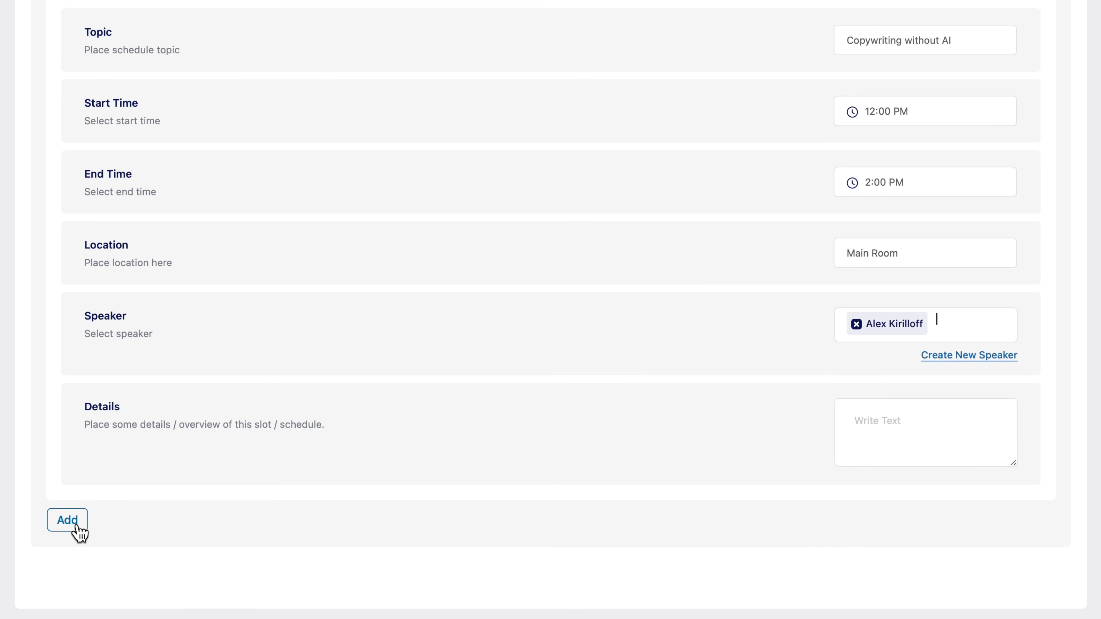
pyautogui.click(78, 527)
pyautogui.write('UX/UI Design')
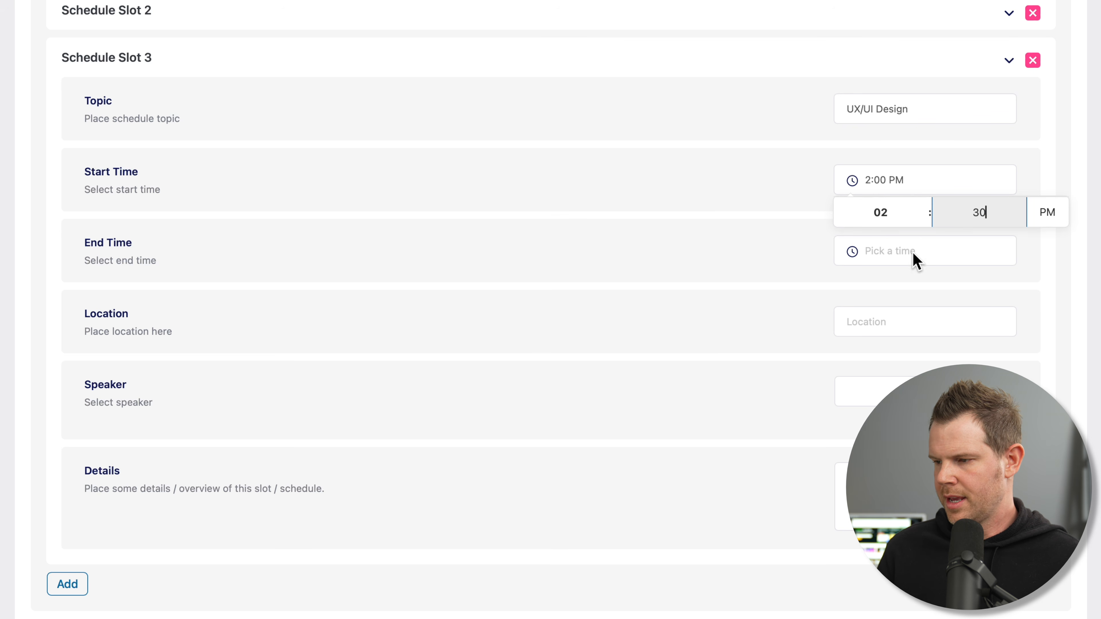
pyautogui.click(913, 254)
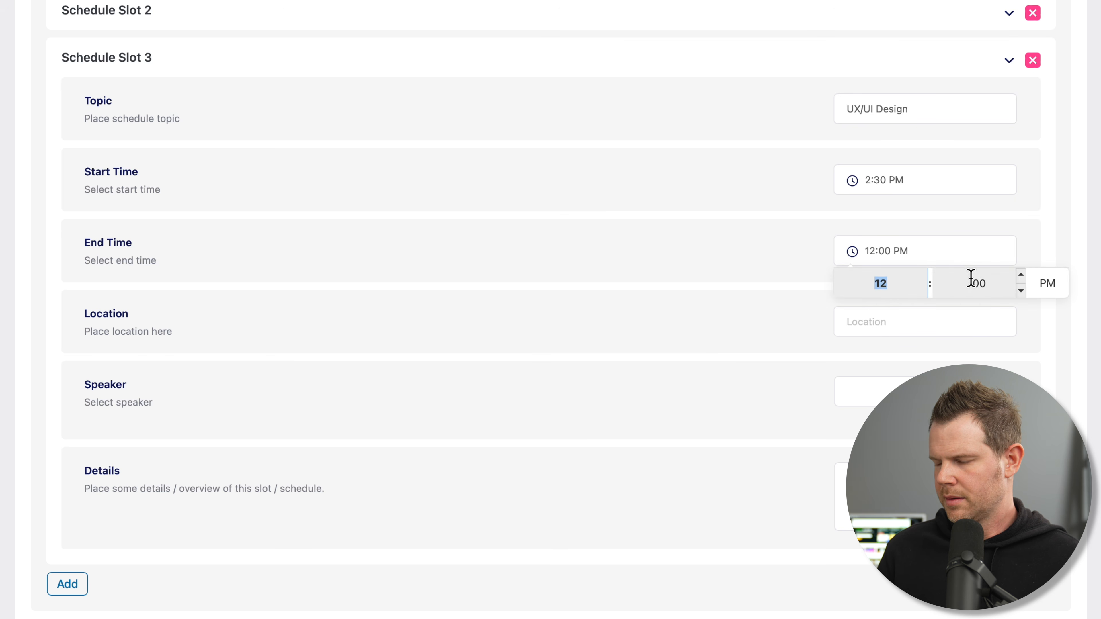
pyautogui.write('4')
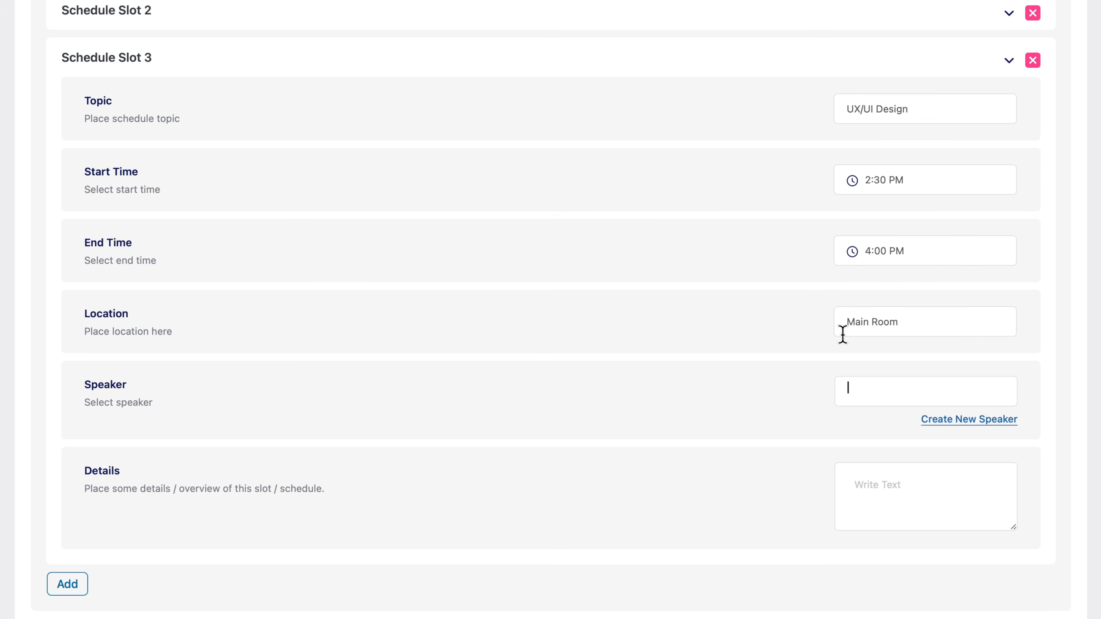
pyautogui.click(863, 393)
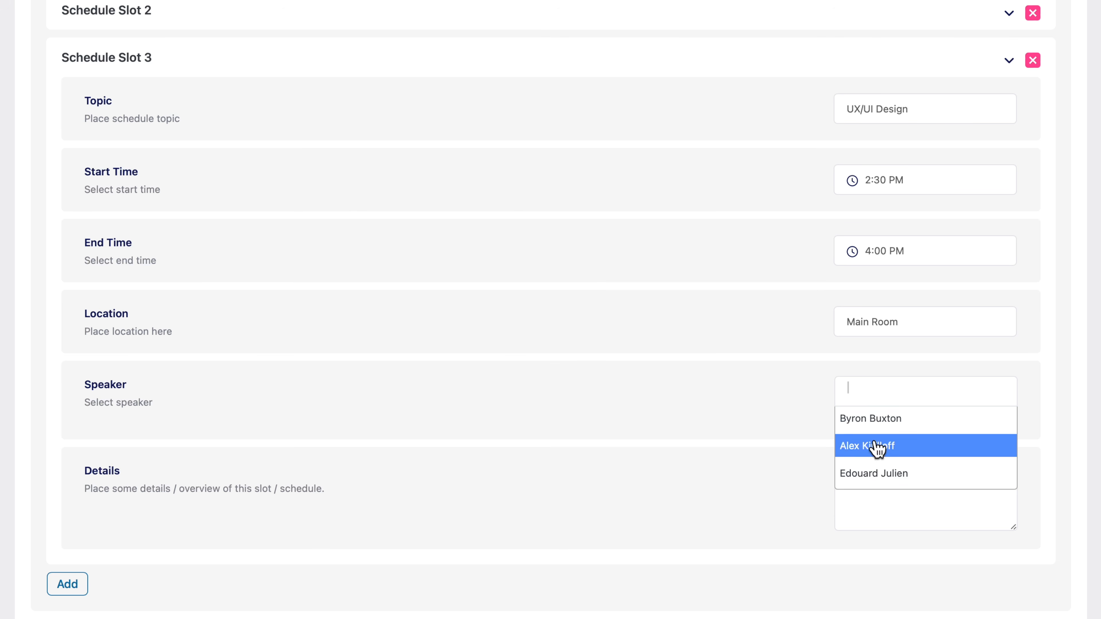
pyautogui.click(861, 474)
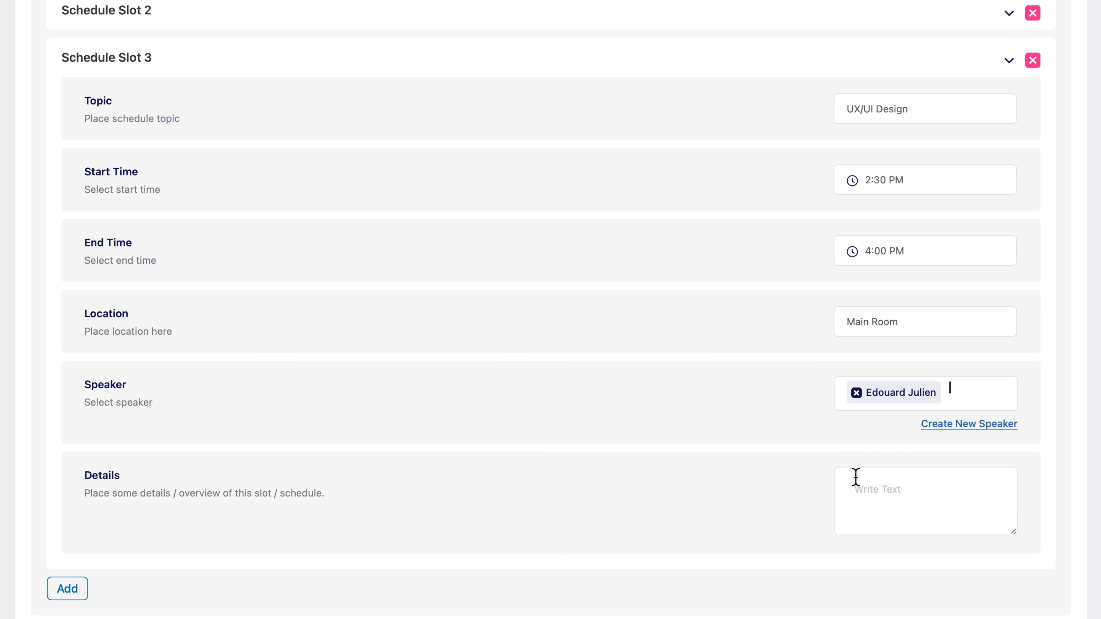
pyautogui.scroll(10, 854, 477)
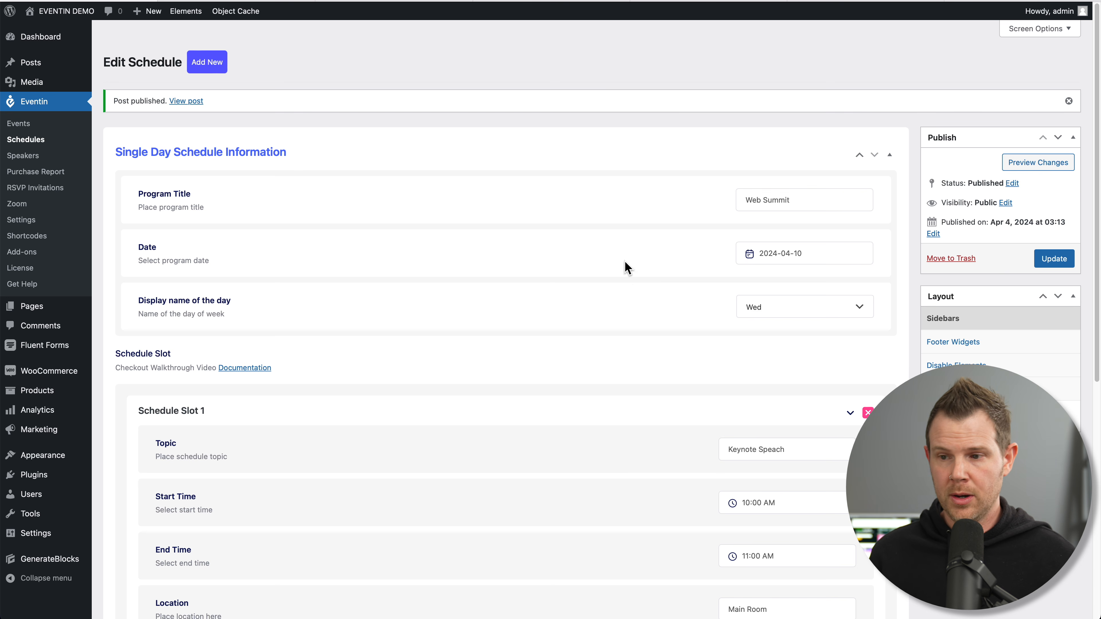
pyautogui.click(22, 125)
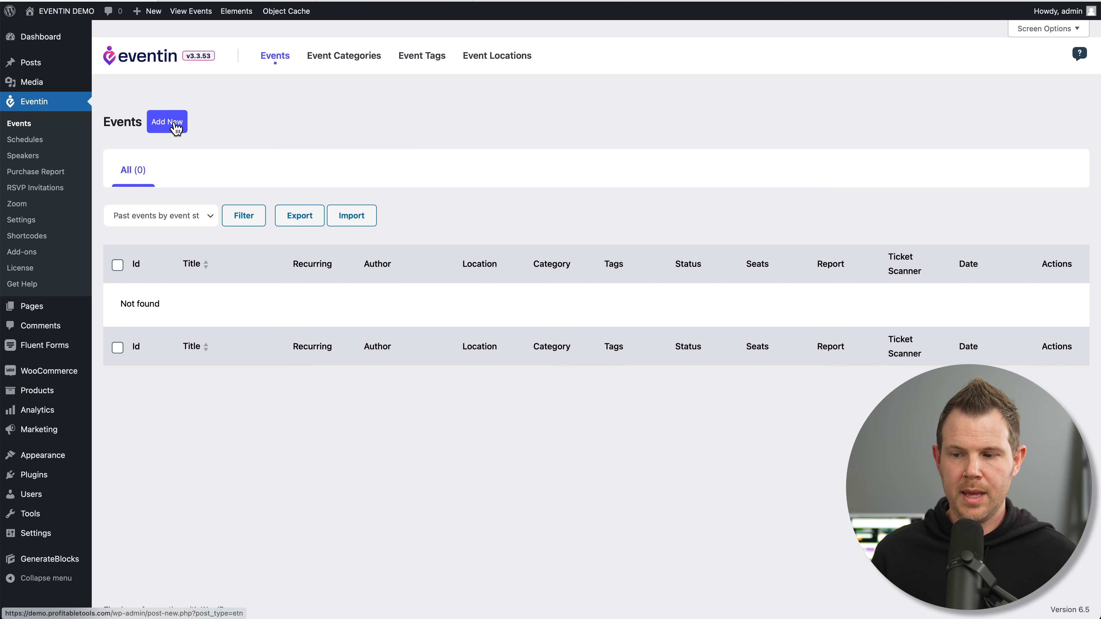
# Start a new event titled Web Mega Web Summit
pyautogui.click(171, 123)
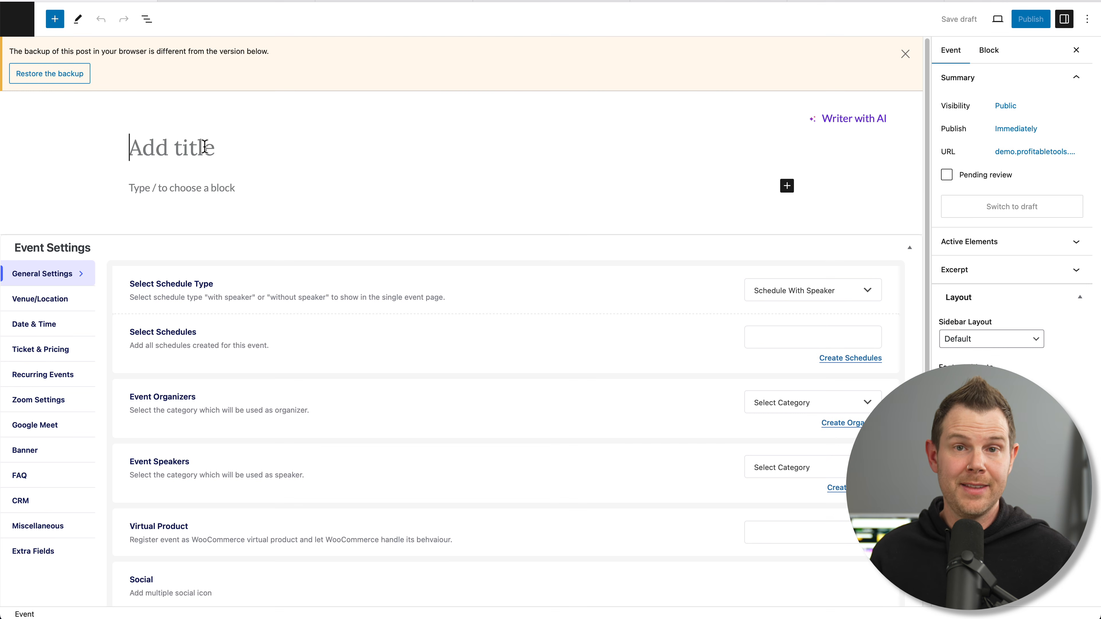
pyautogui.click(205, 146)
pyautogui.write('Web')
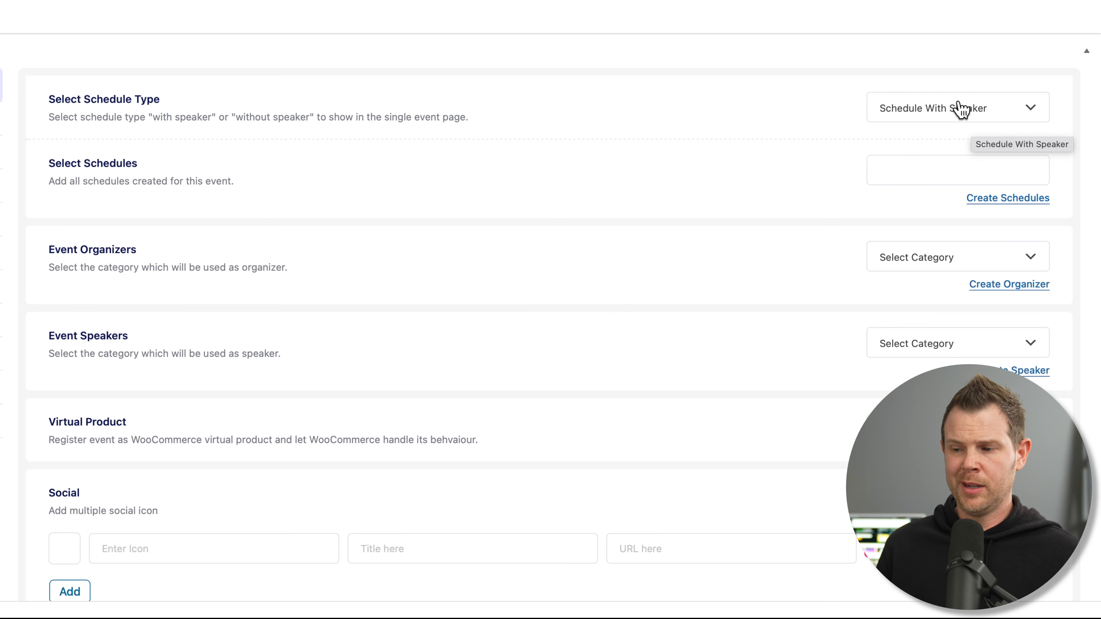
# Attach only the Web Summit schedule with speakers and mark the event as a virtual product
pyautogui.click(960, 108)
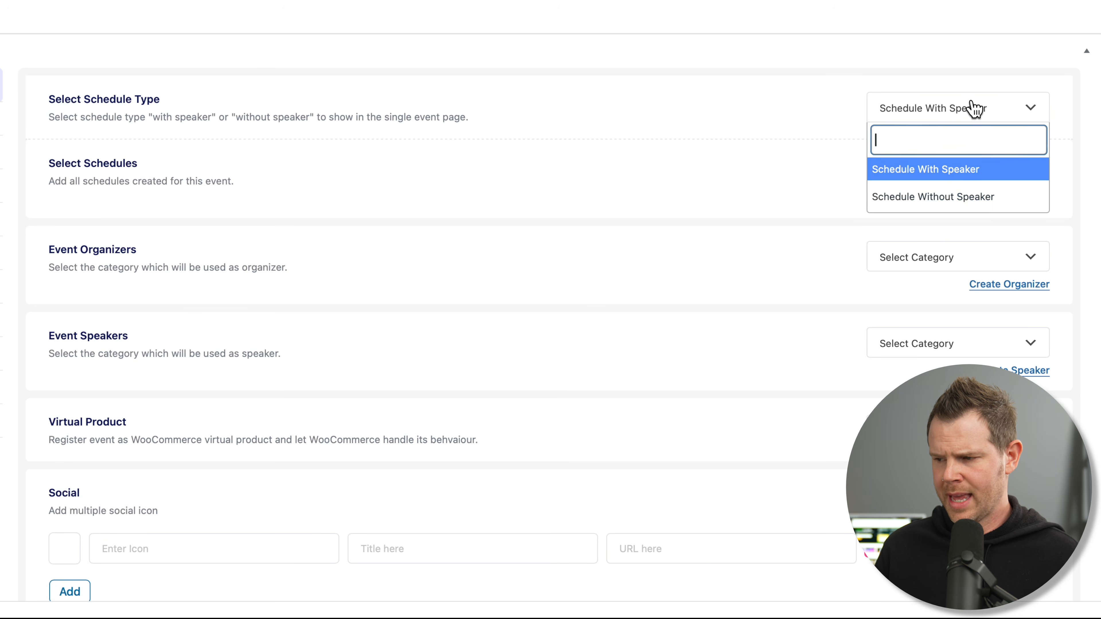
pyautogui.click(944, 170)
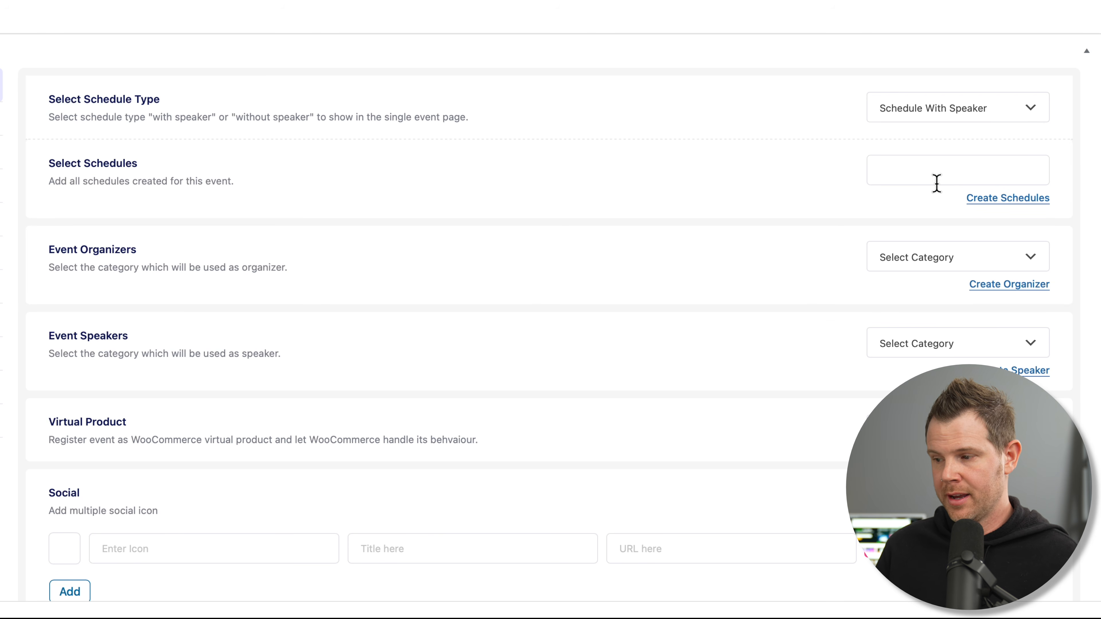
pyautogui.click(963, 168)
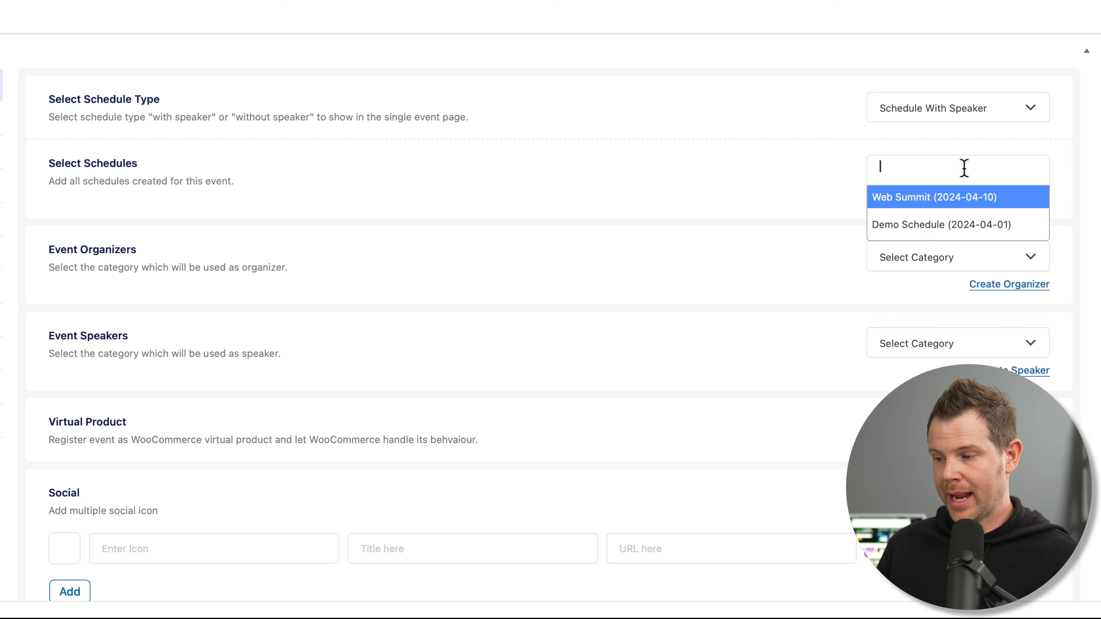
pyautogui.click(927, 199)
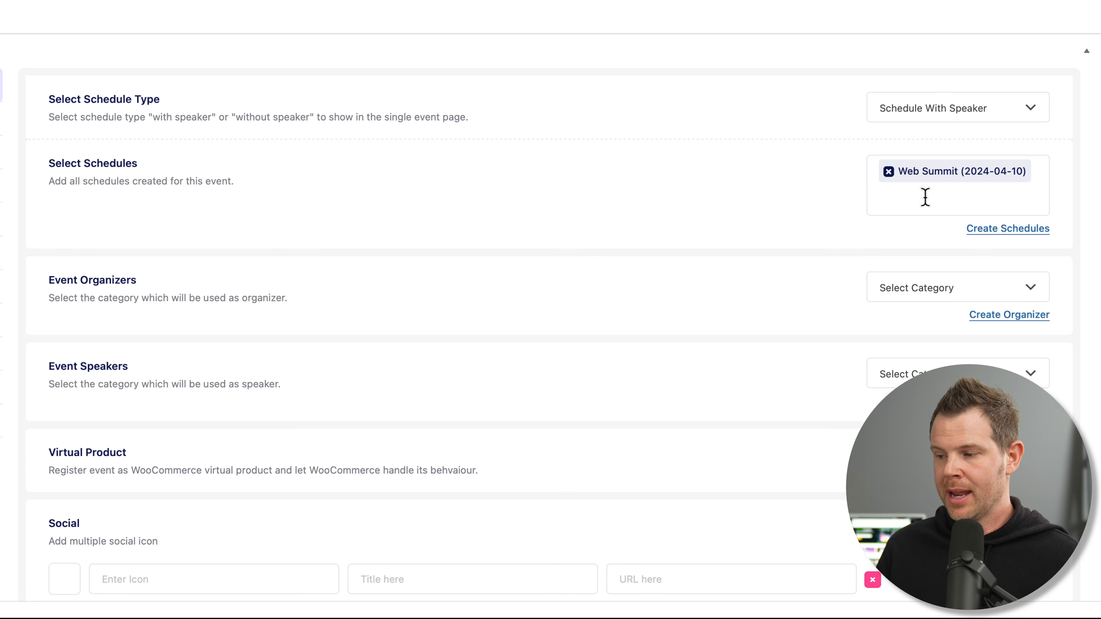
pyautogui.click(923, 197)
pyautogui.click(907, 254)
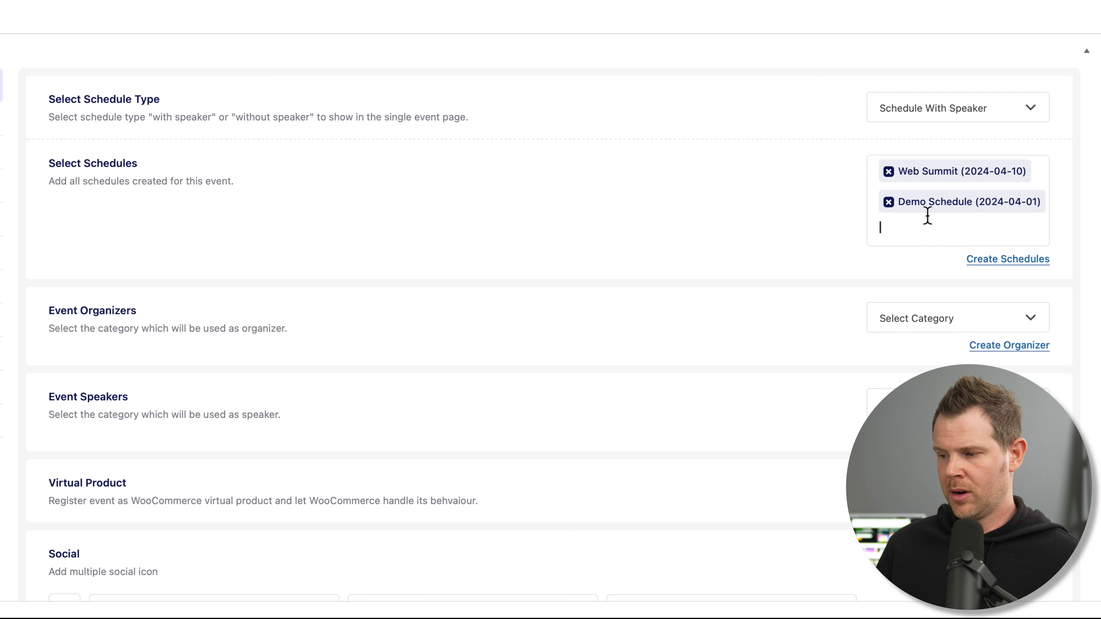
pyautogui.click(888, 202)
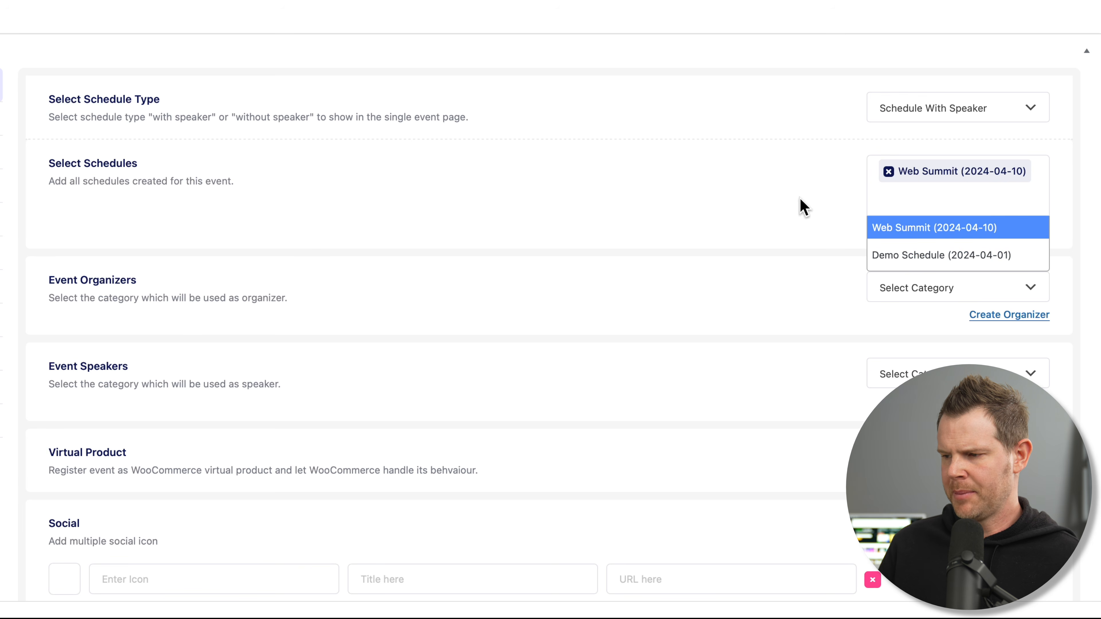
pyautogui.click(801, 206)
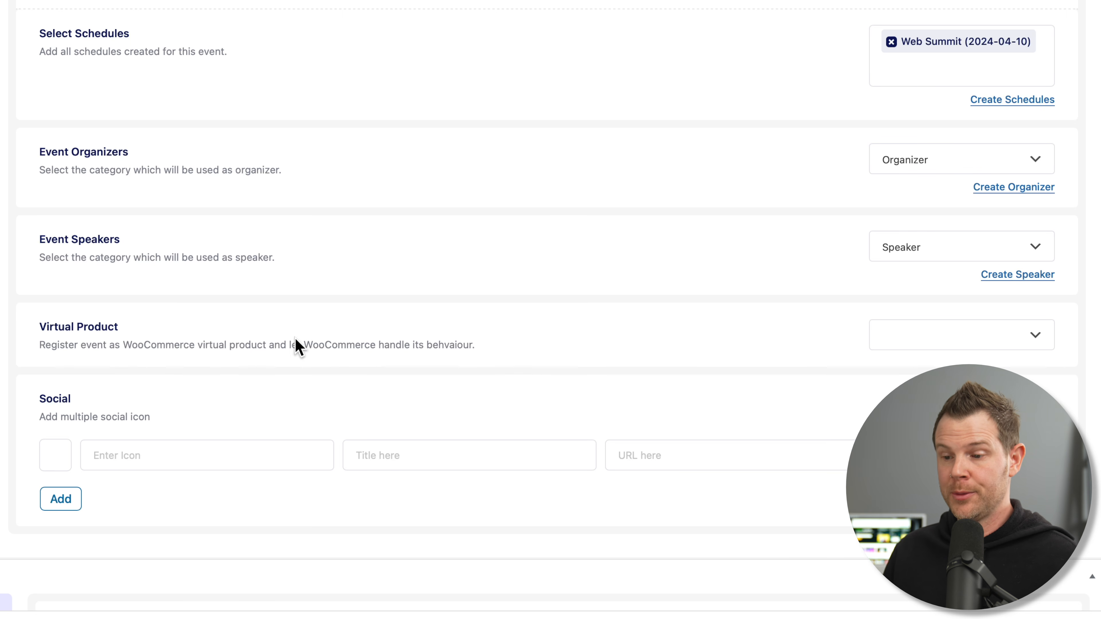
pyautogui.click(917, 336)
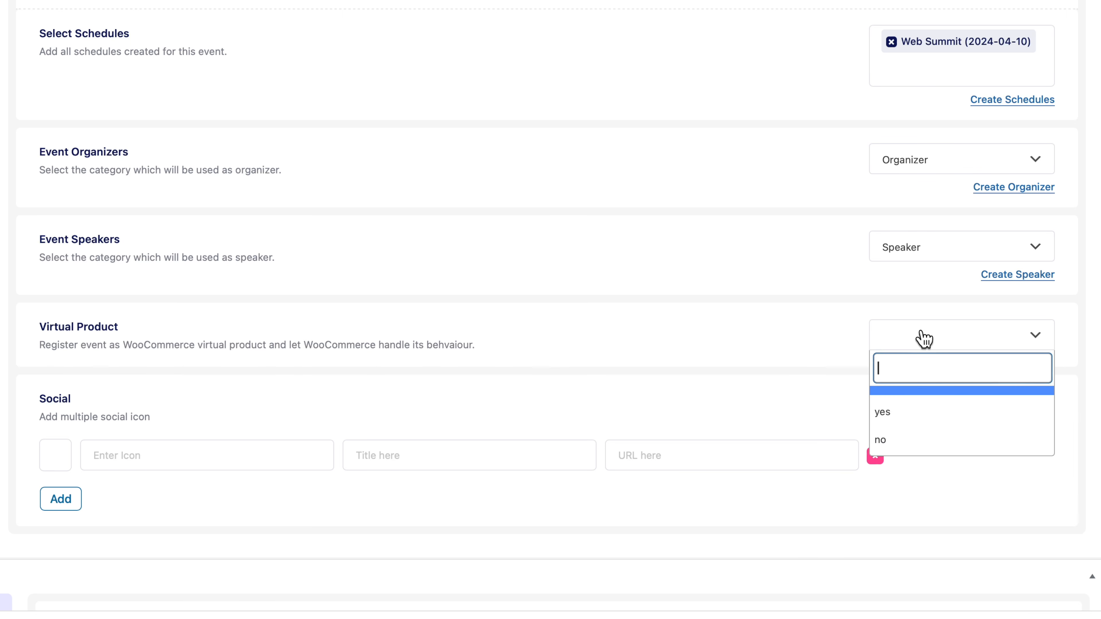
pyautogui.click(913, 416)
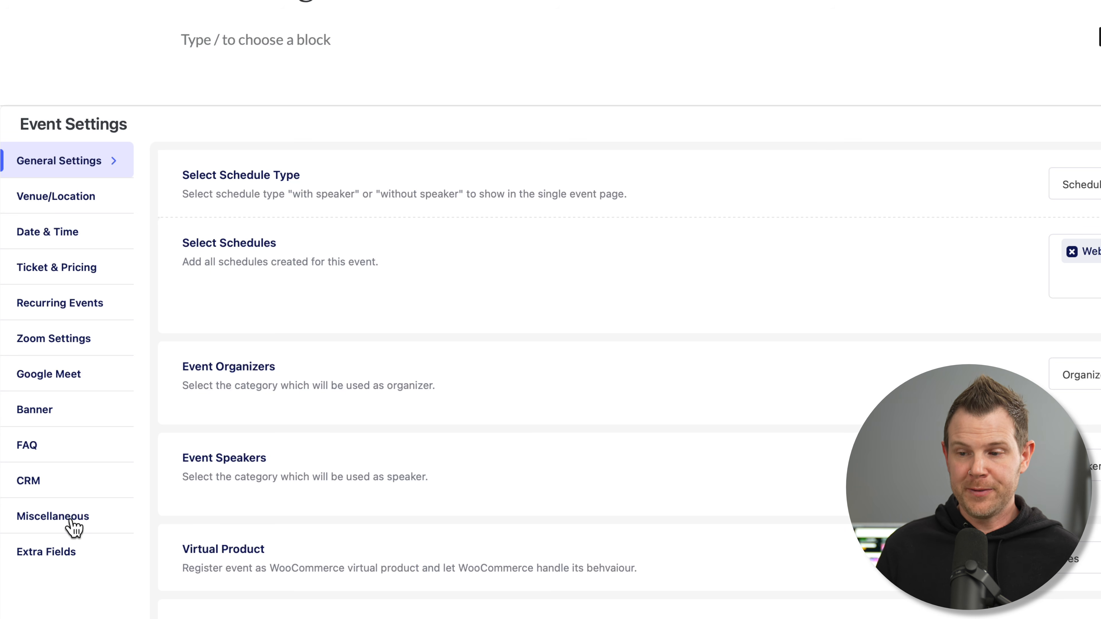
# Switch on the Google Map integration in Eventin's Integrations settings
pyautogui.click(50, 200)
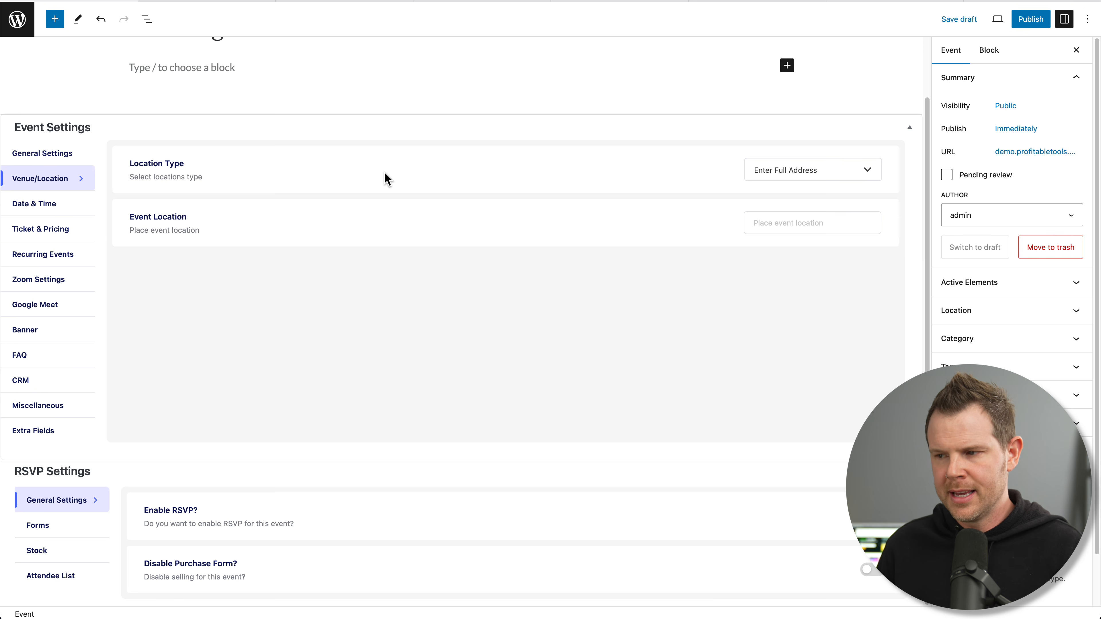
pyautogui.click(463, 5)
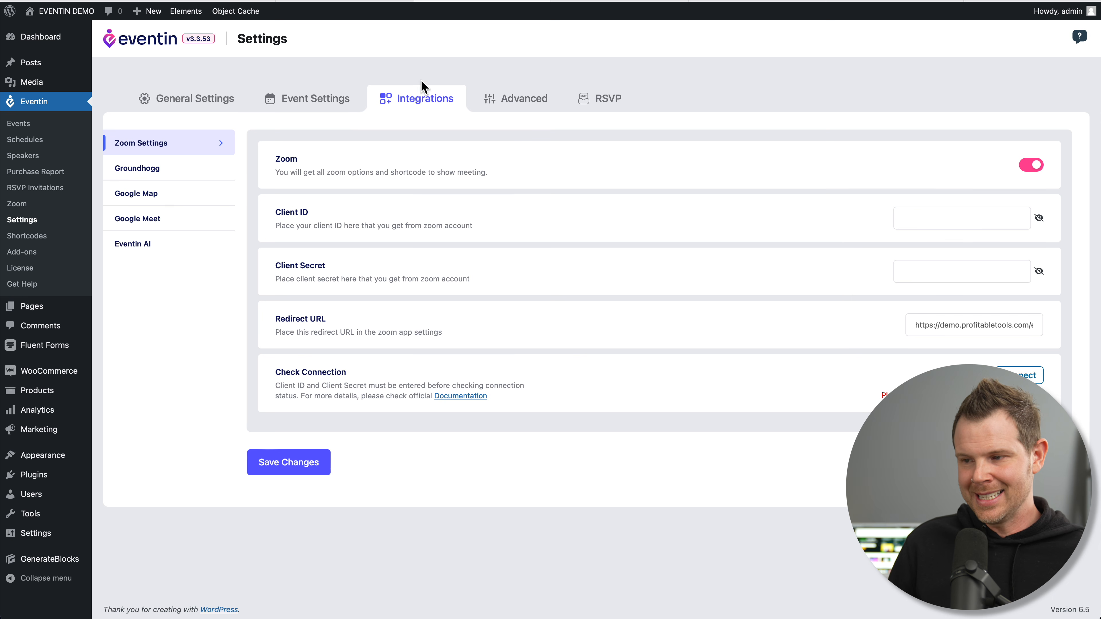
pyautogui.click(156, 198)
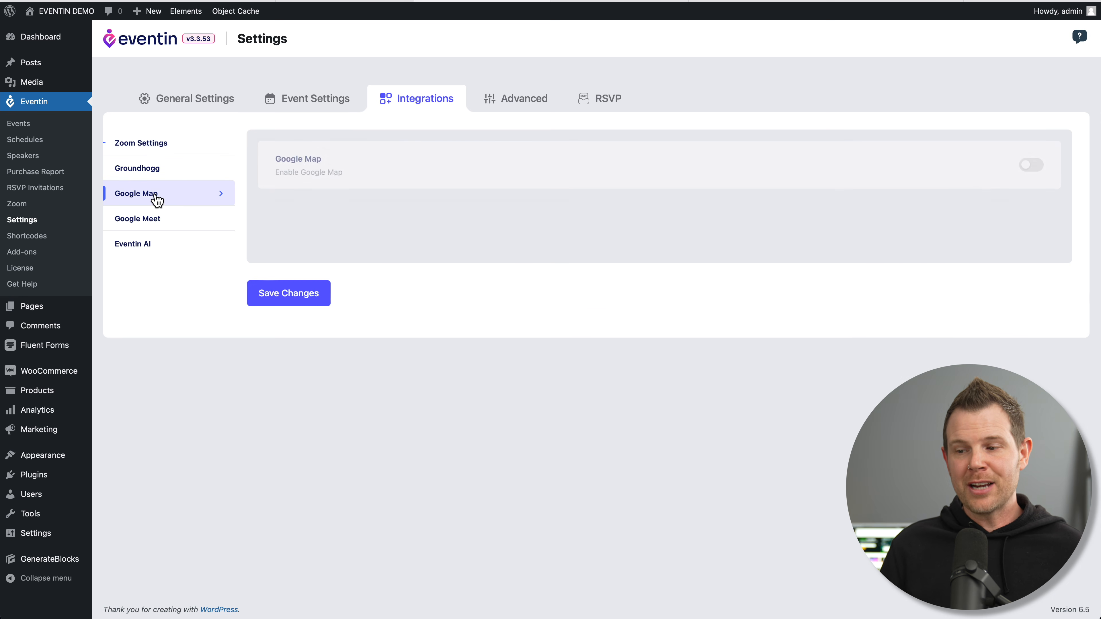
pyautogui.click(1030, 167)
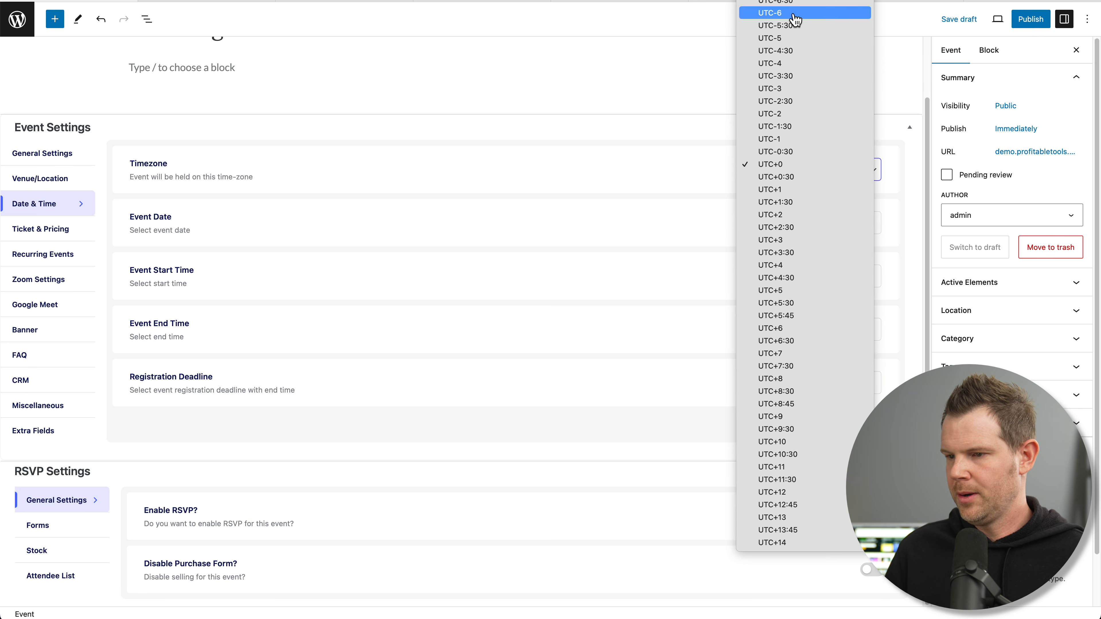
pyautogui.click(811, 170)
pyautogui.click(799, 14)
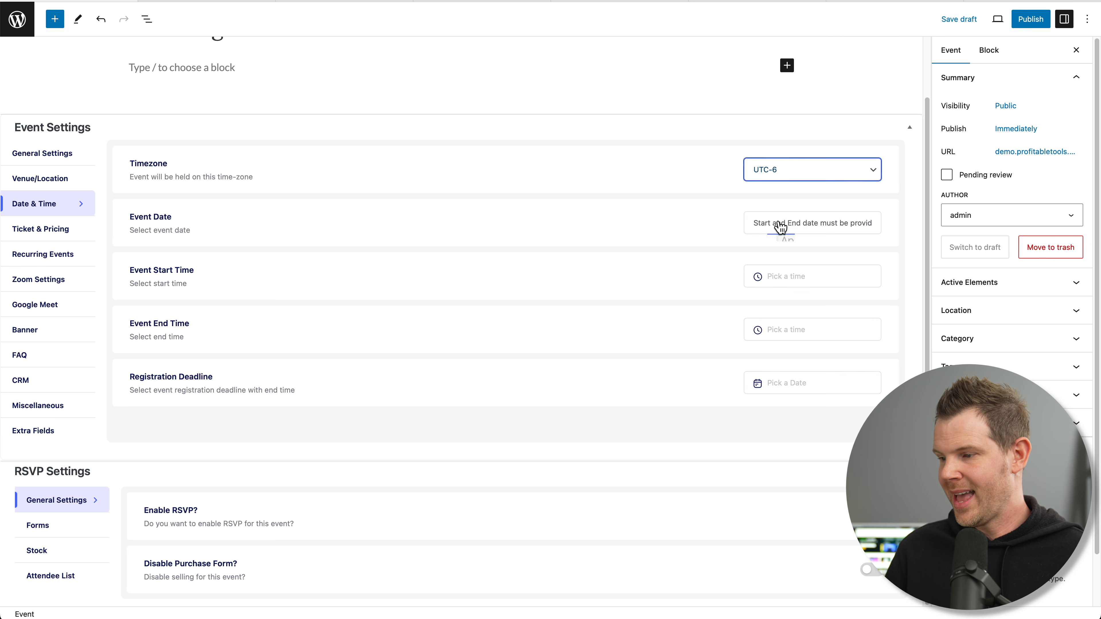
pyautogui.click(786, 227)
pyautogui.click(785, 277)
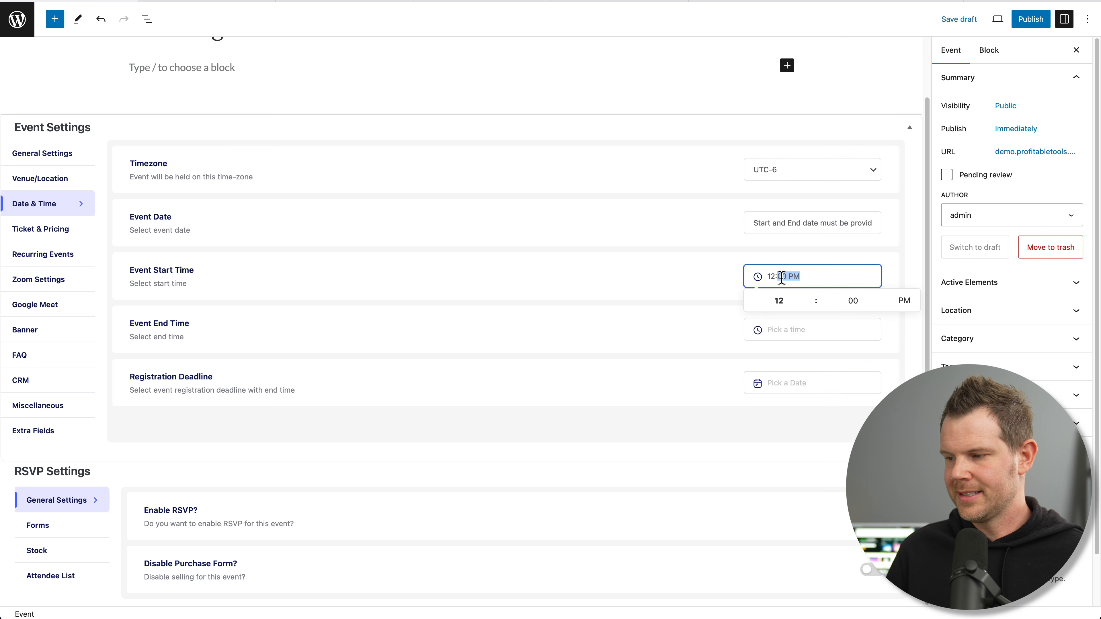
pyautogui.click(793, 330)
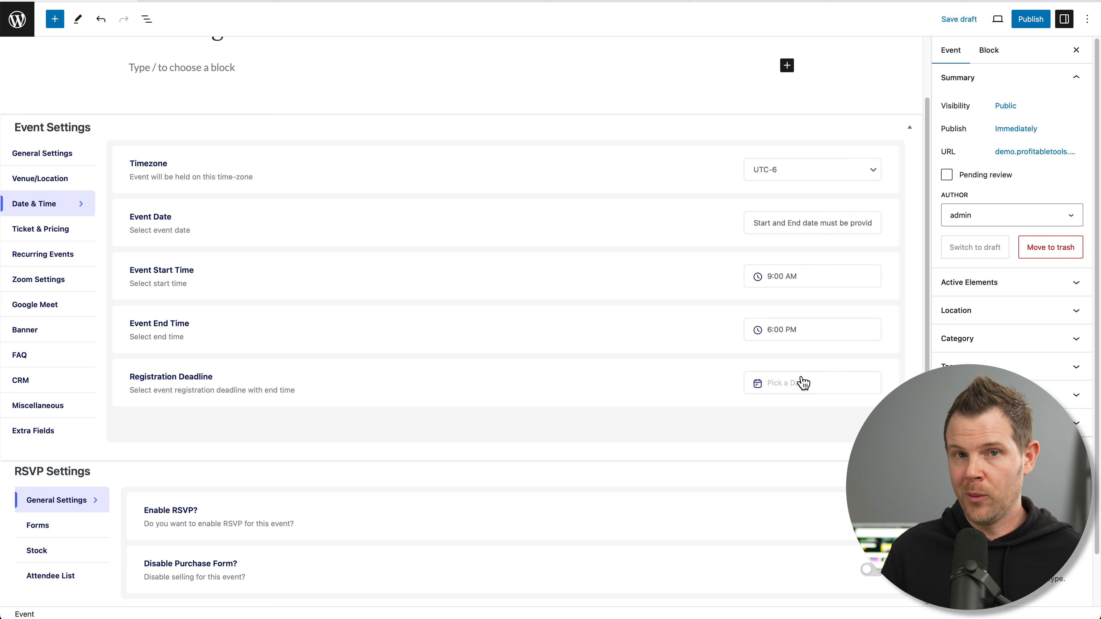
pyautogui.click(802, 382)
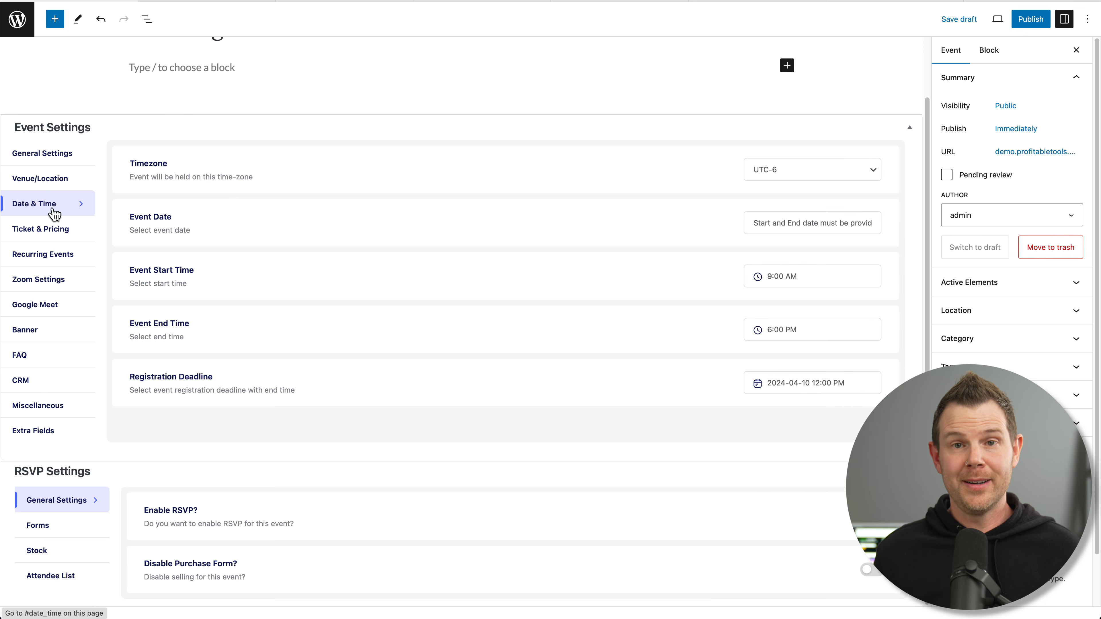
# Enable limited tickets and set Ticket Variation 1 to General Admission, price 25, 500 tickets
pyautogui.click(54, 229)
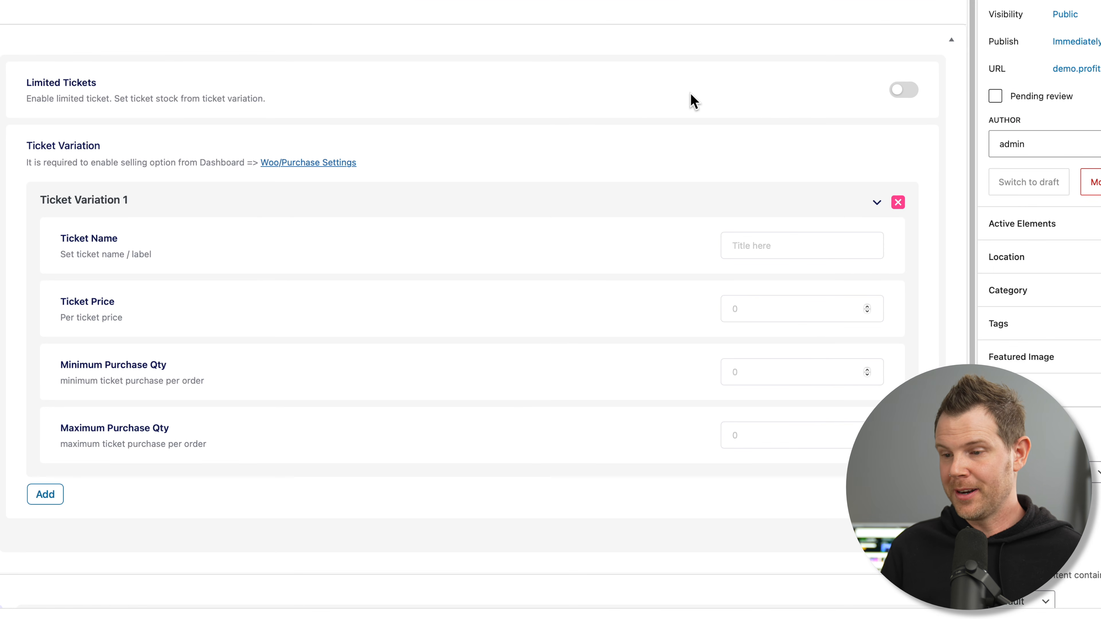
pyautogui.click(898, 94)
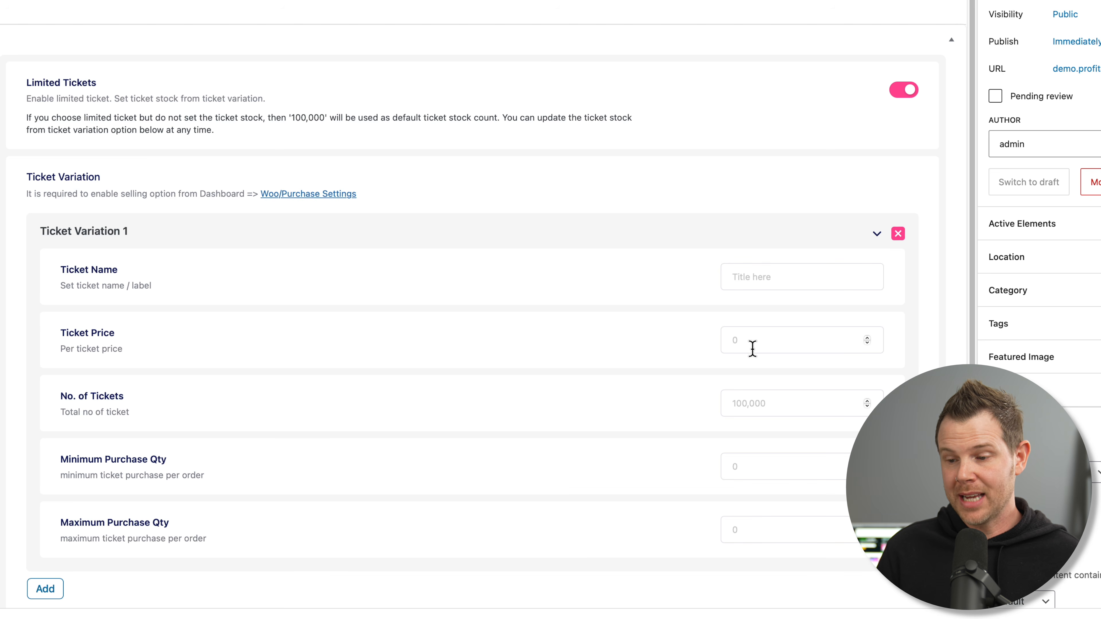
pyautogui.click(759, 401)
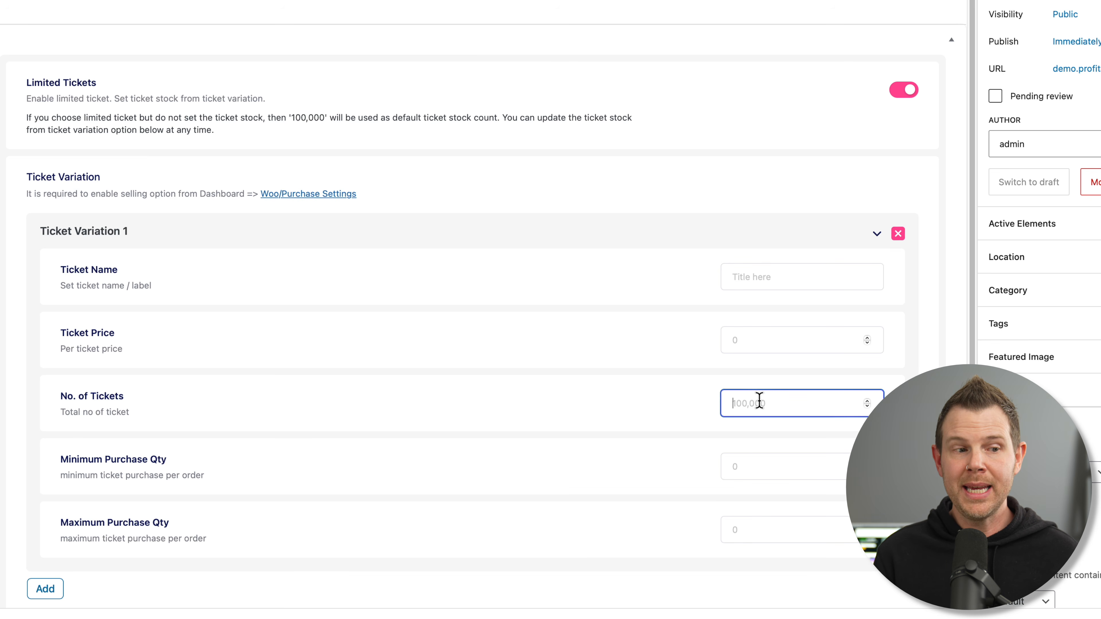
pyautogui.write('500')
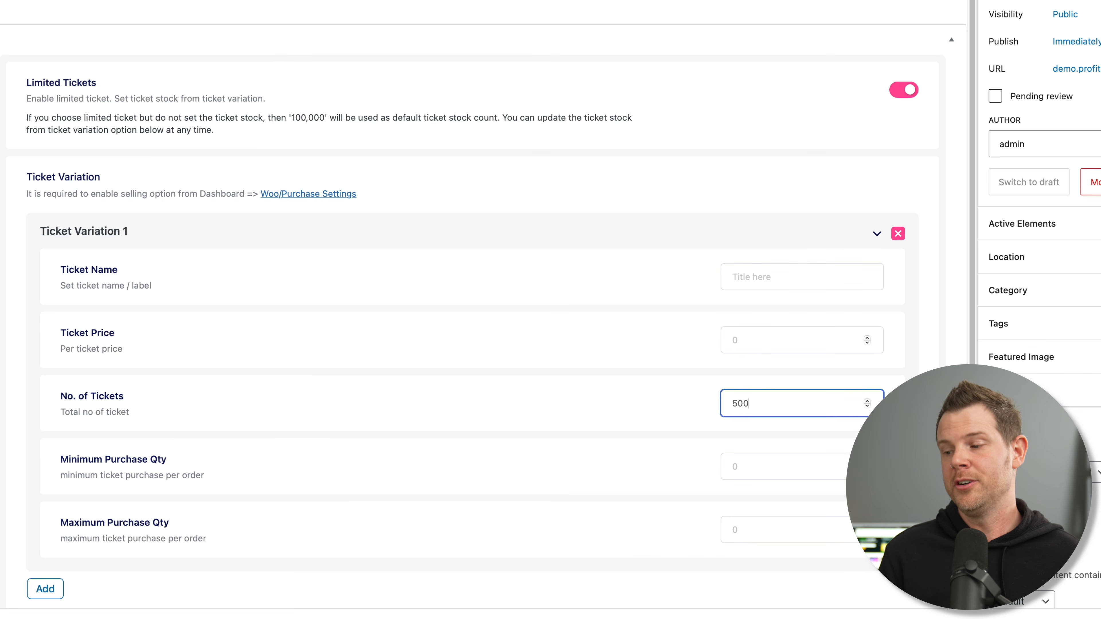
pyautogui.click(769, 331)
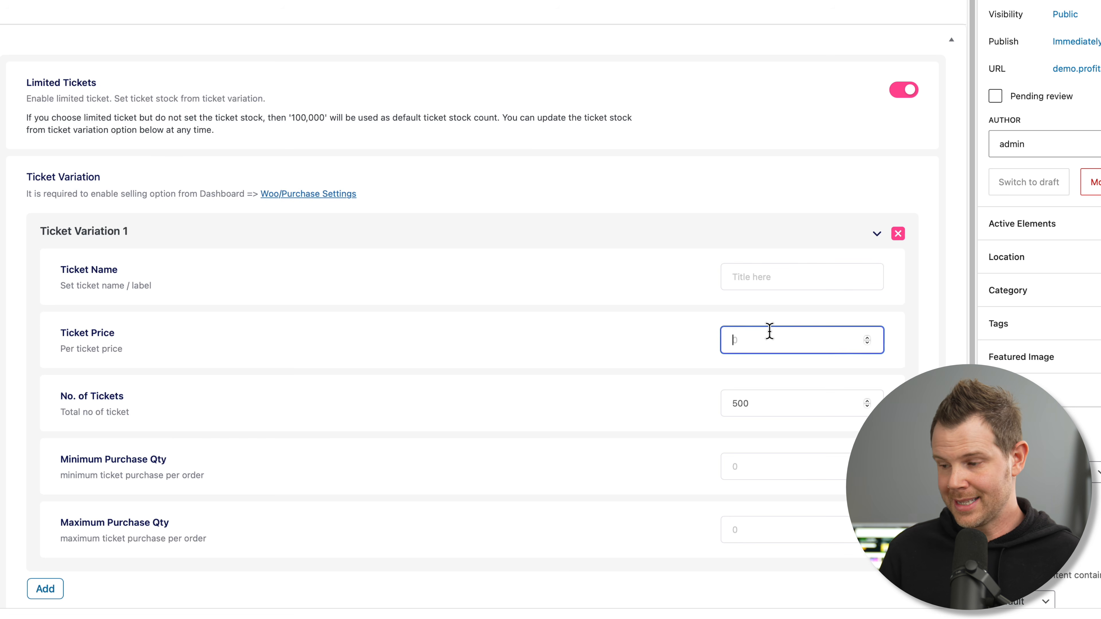
pyautogui.write('25')
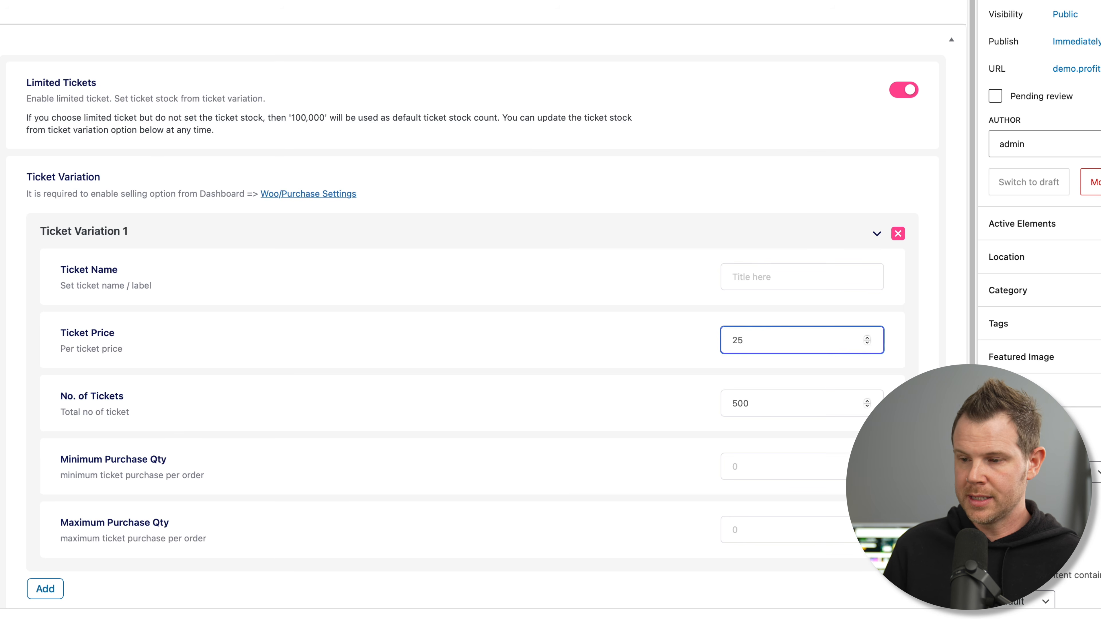
pyautogui.click(766, 279)
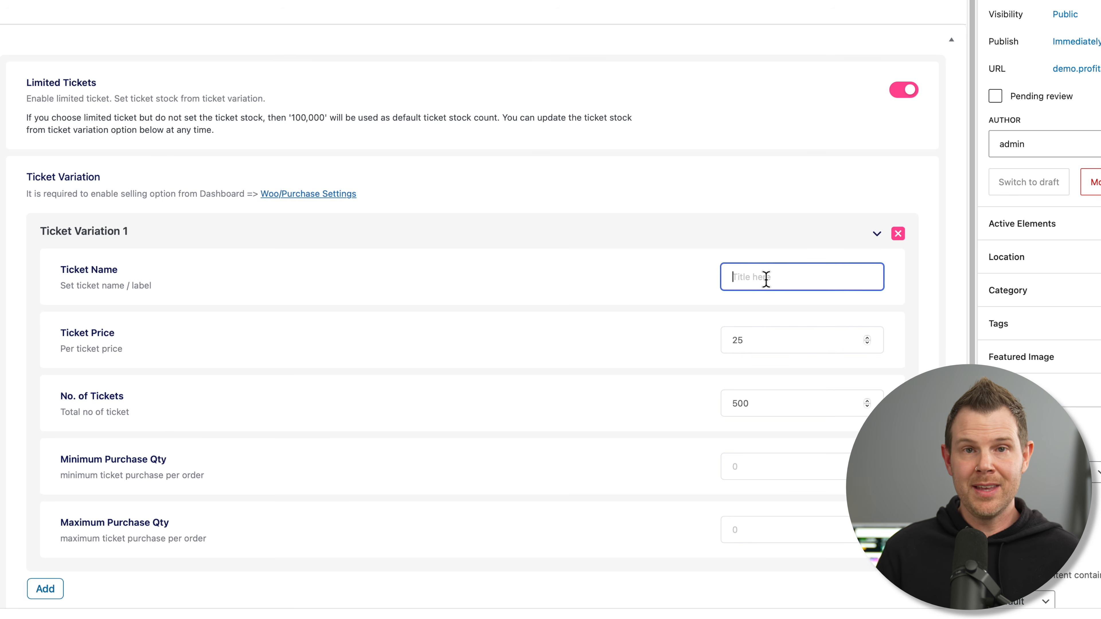
pyautogui.write('General')
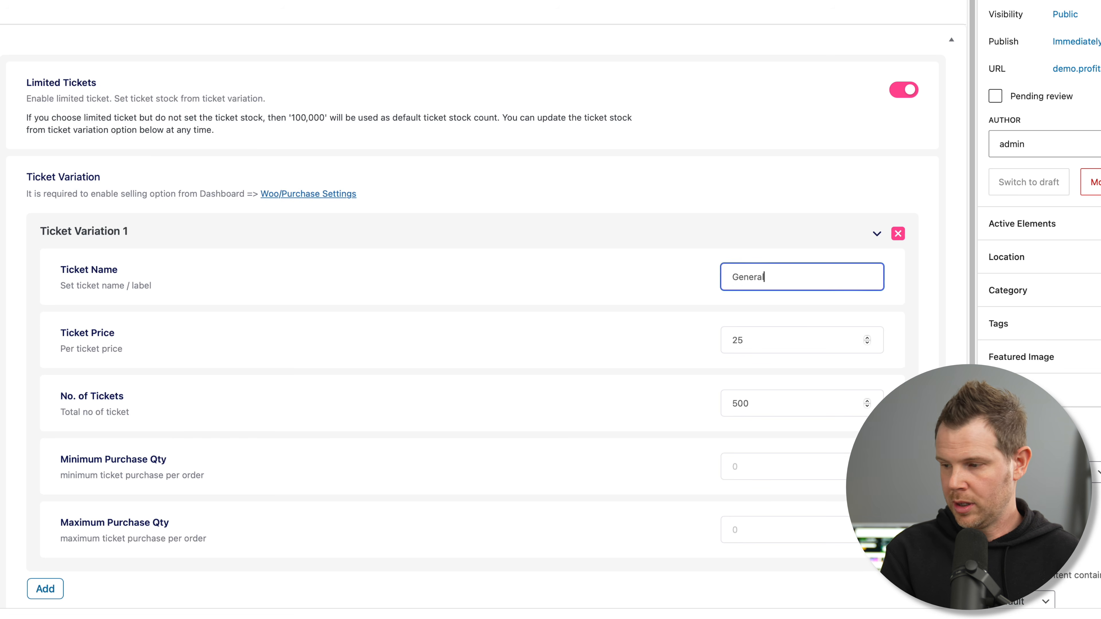
pyautogui.write(' Admission')
pyautogui.click(740, 470)
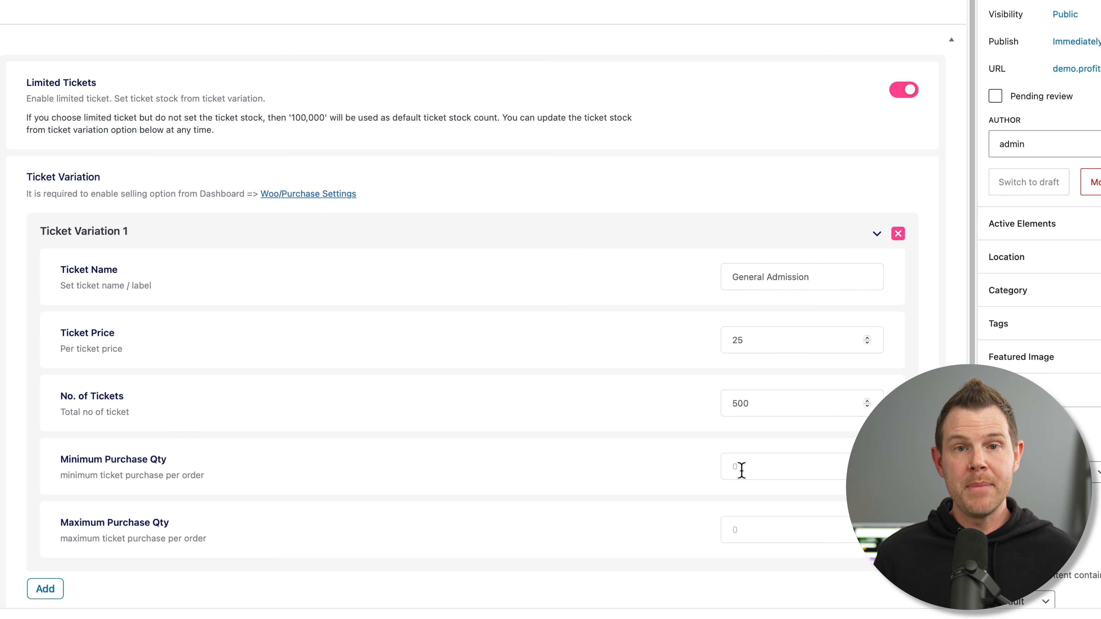
# Try minimum 2 and maximum 4 purchase quantities, then clear both fields
pyautogui.click(766, 469)
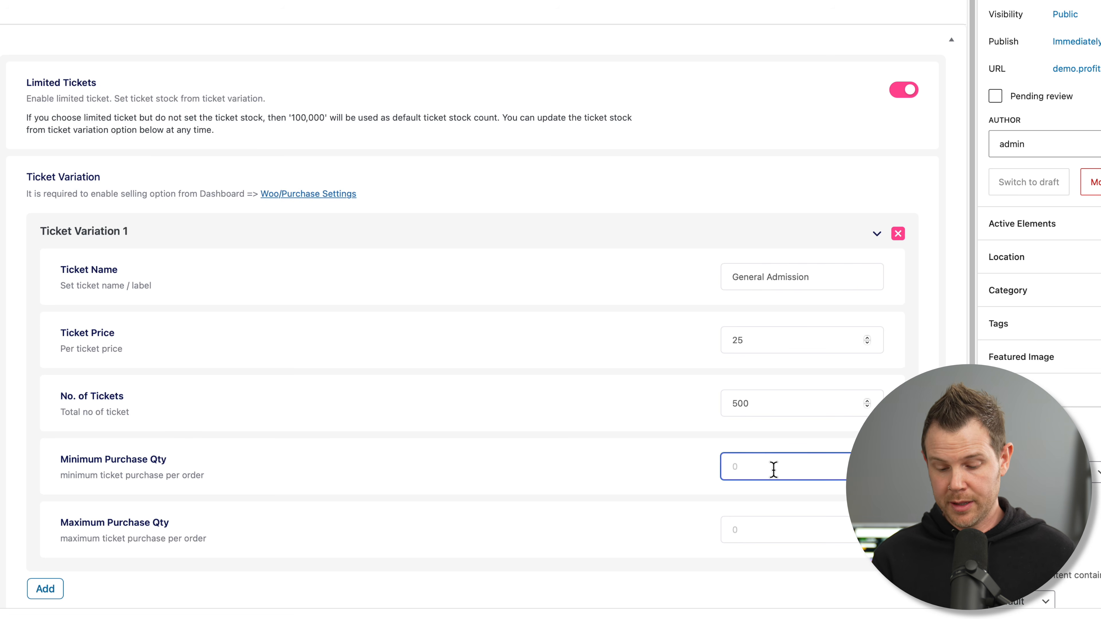
pyautogui.write('2')
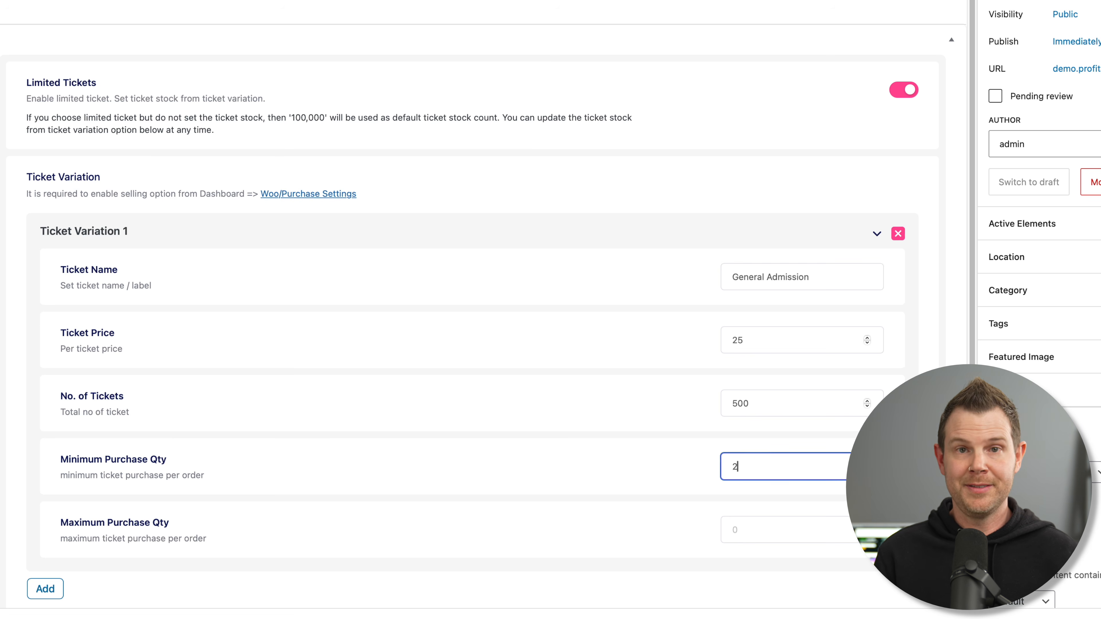
pyautogui.press('super+a')
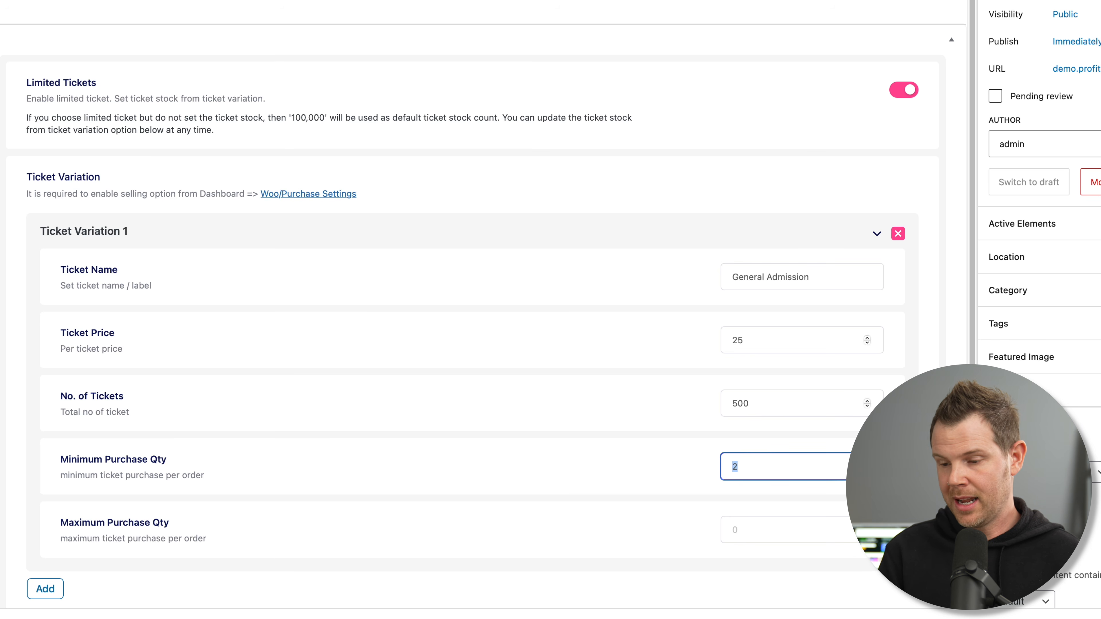
pyautogui.press('BackSpace')
pyautogui.click(796, 526)
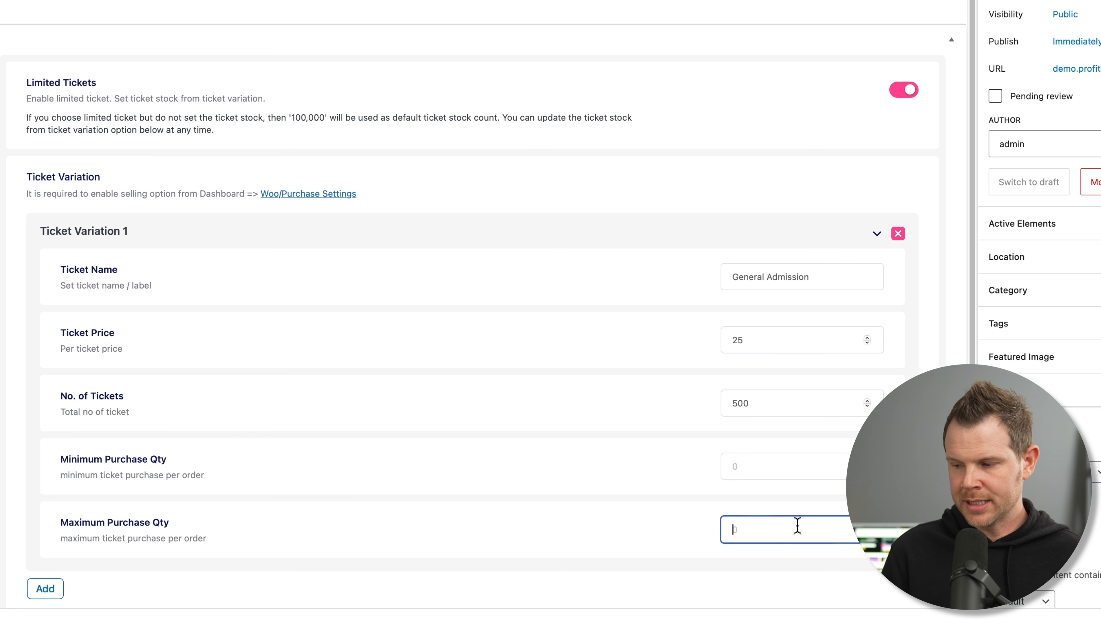
pyautogui.write('4')
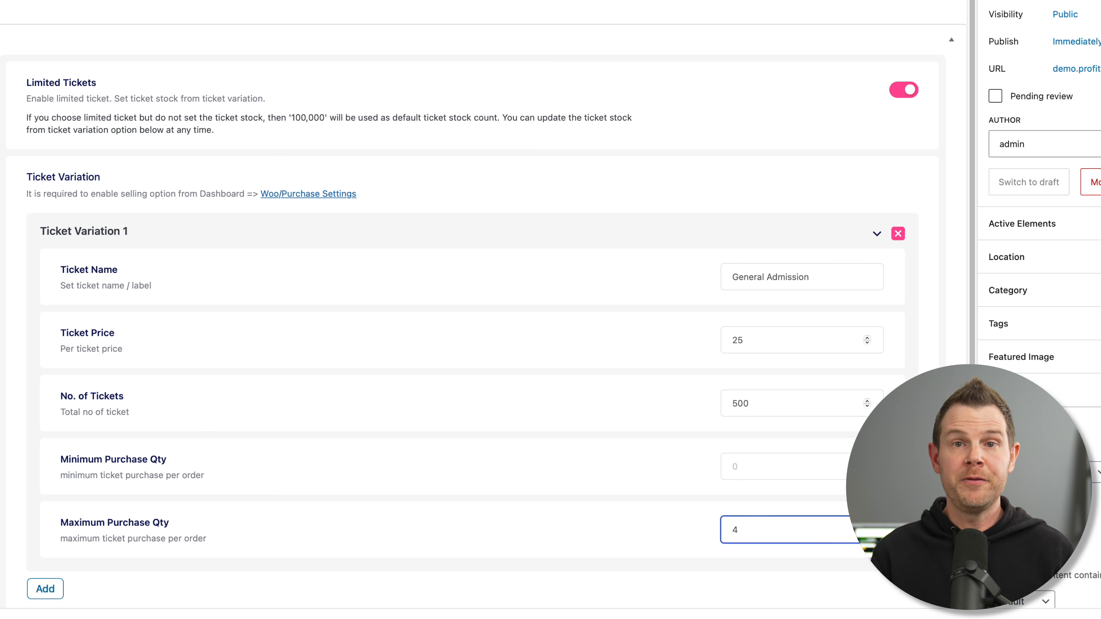
pyautogui.scroll(-1, 52, 204)
pyautogui.press('BackSpace')
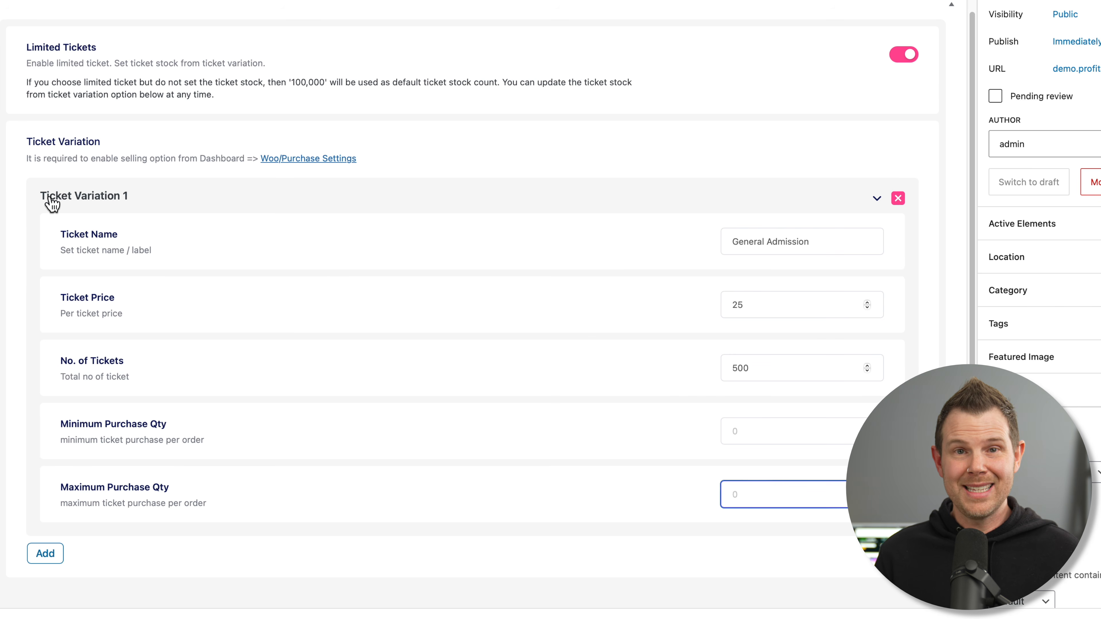
# Add Ticket Variation 2 named VIP Experience, priced 100, with 15 tickets
pyautogui.click(56, 559)
pyautogui.scroll(-5, 185, 491)
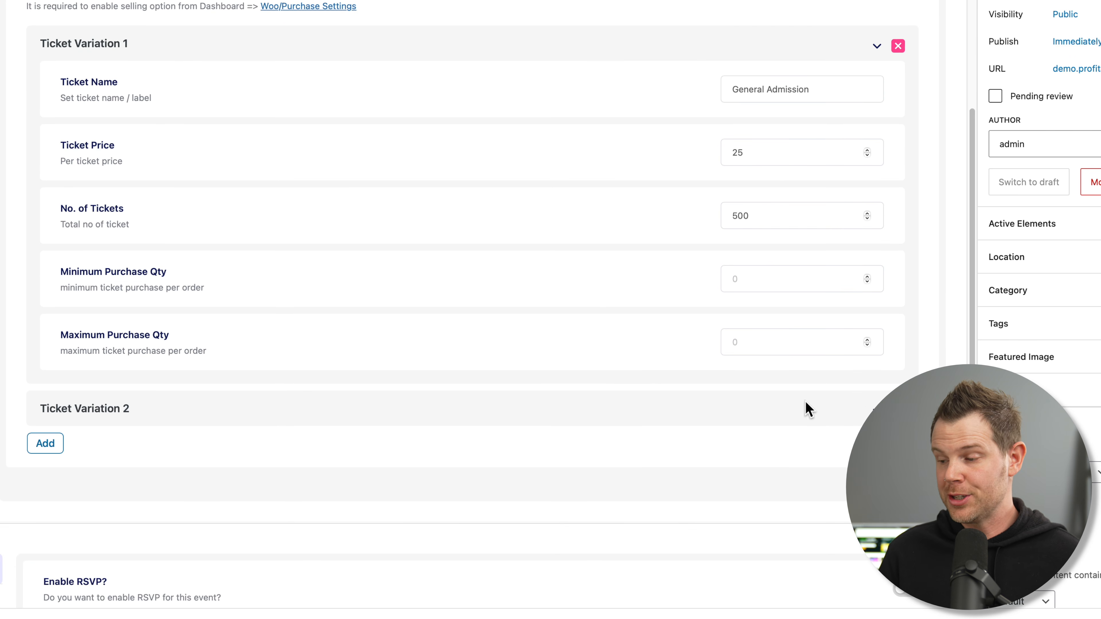
pyautogui.click(810, 409)
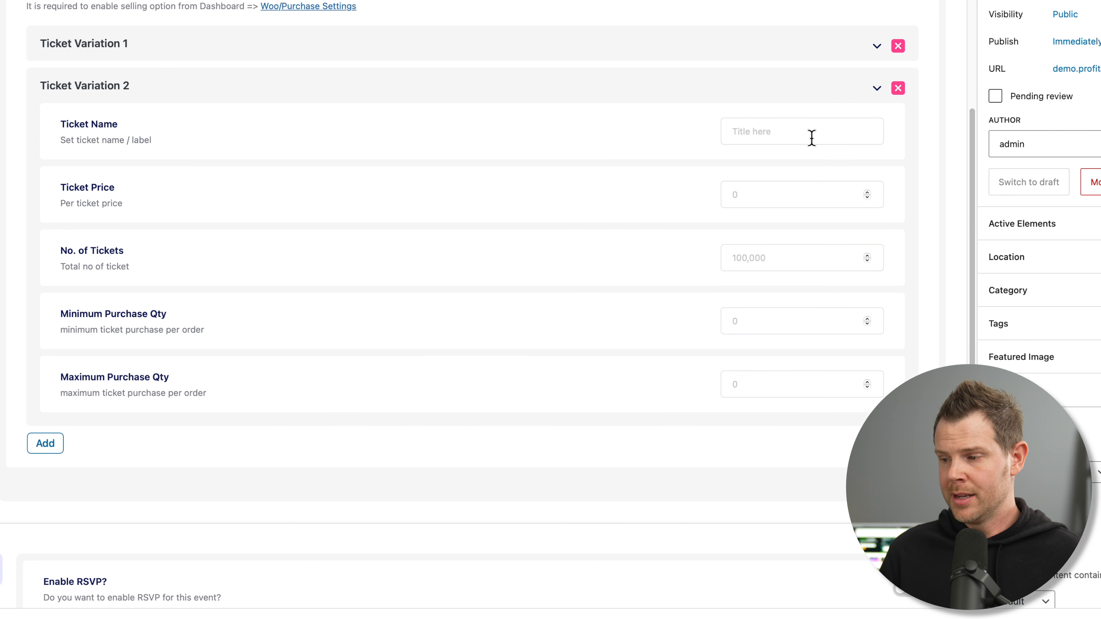
pyautogui.click(811, 138)
pyautogui.write('V')
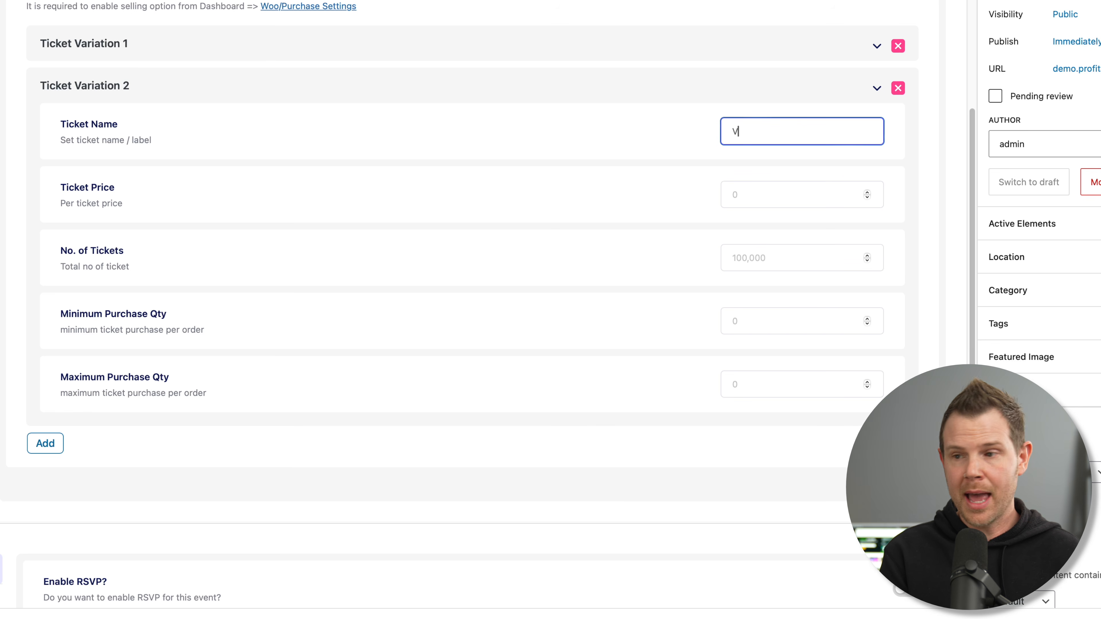
pyautogui.write('IP Experience')
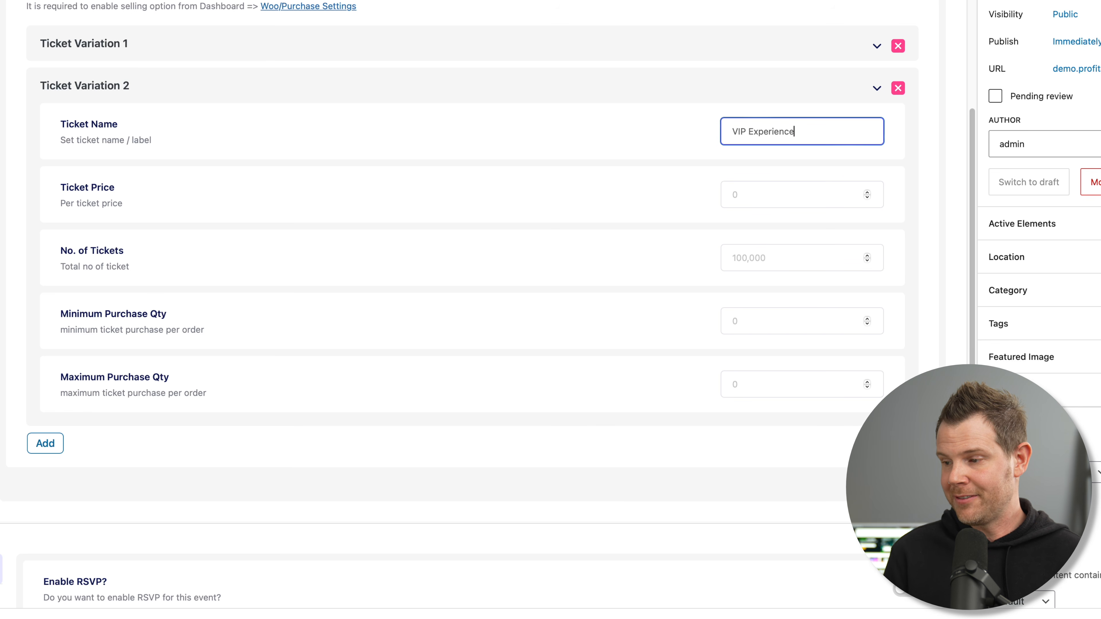
pyautogui.click(757, 191)
pyautogui.write('10')
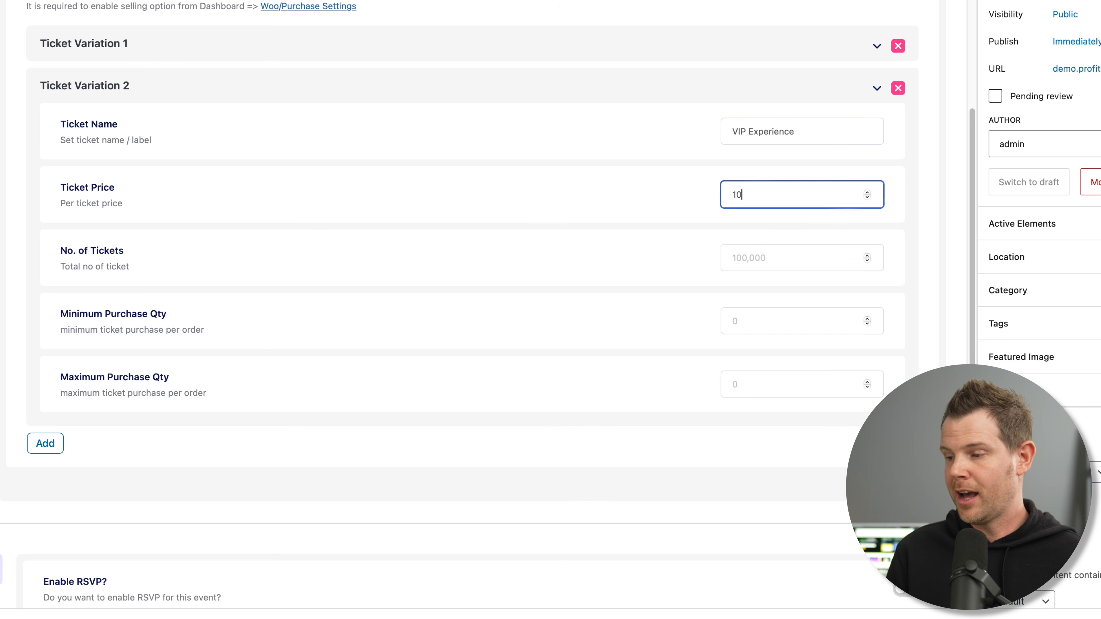
pyautogui.write('0')
pyautogui.click(776, 258)
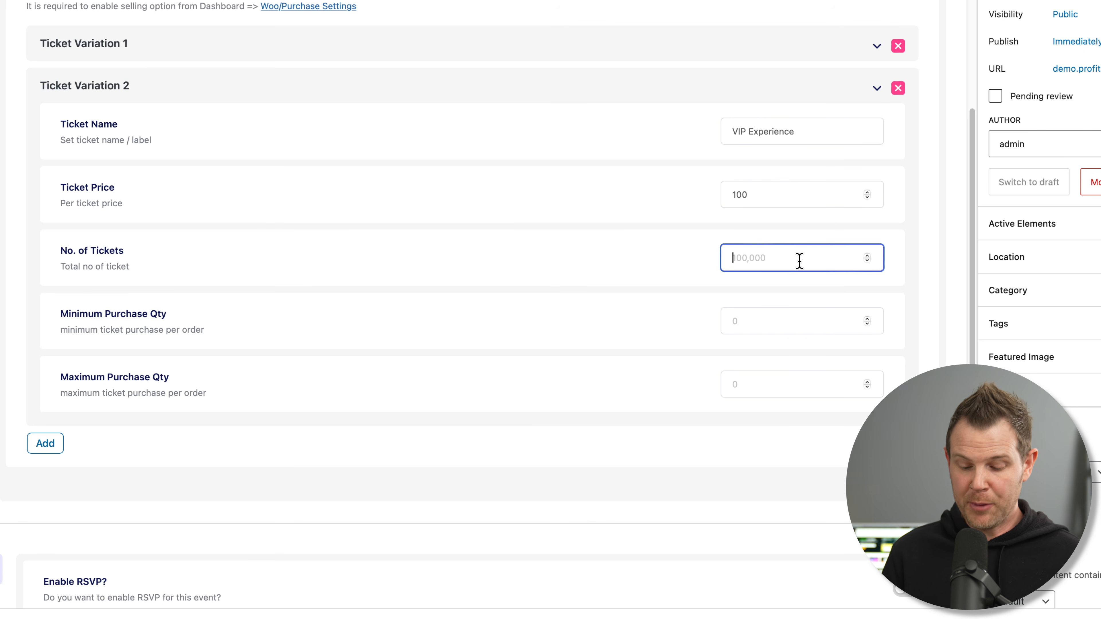
pyautogui.write('15')
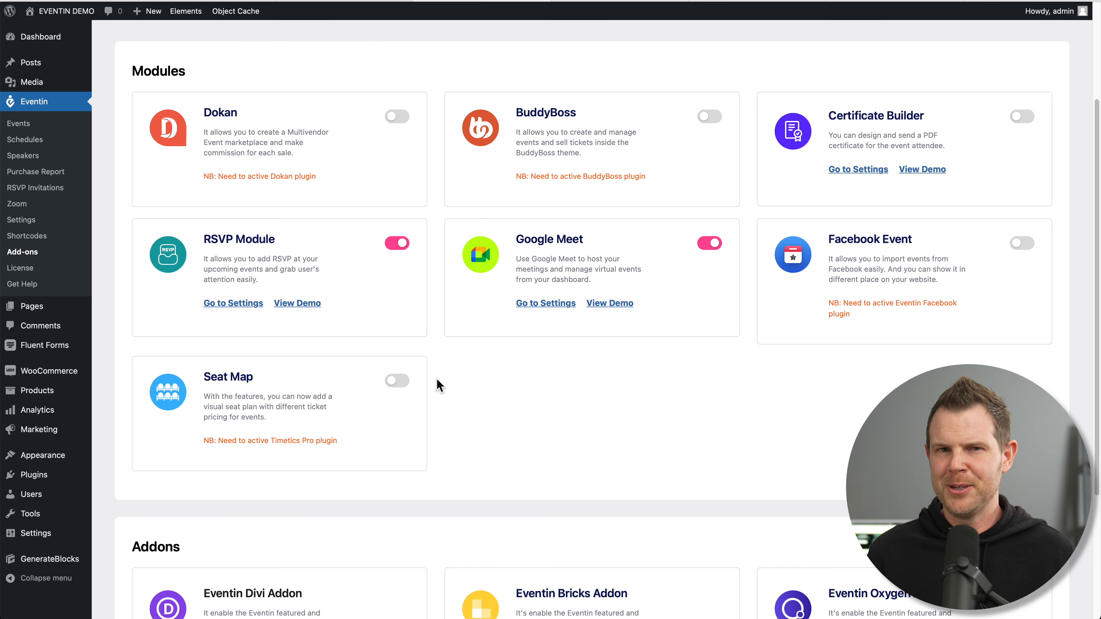
# Scroll the event editor and show the Recurring Events tab in Event Settings
pyautogui.scroll(-1, 561, 190)
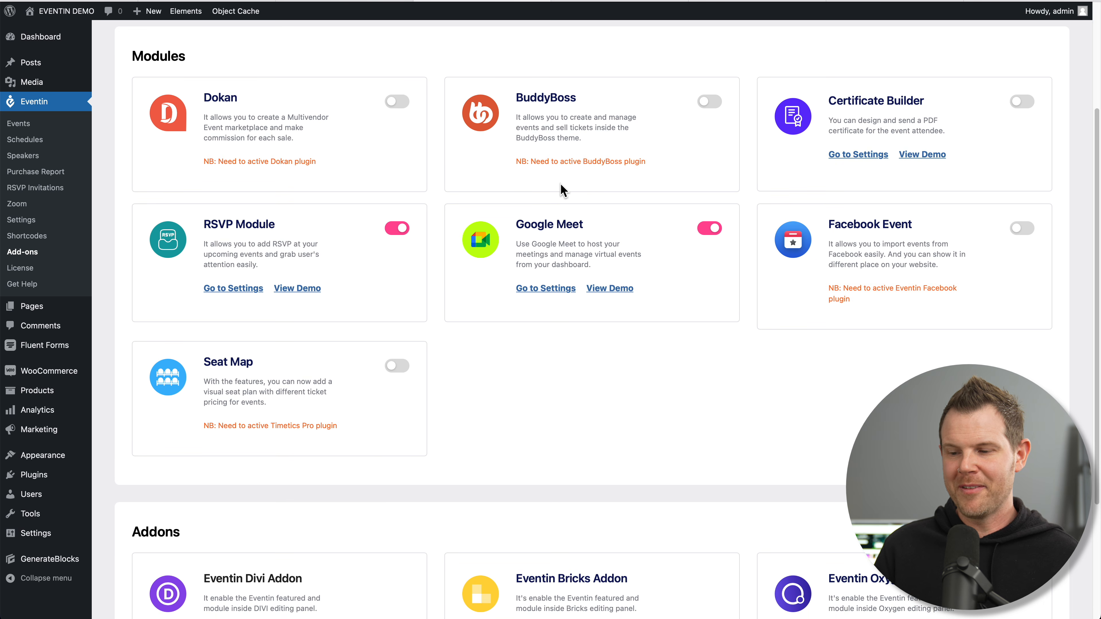
pyautogui.scroll(-5, 563, 200)
pyautogui.scroll(10, 566, 208)
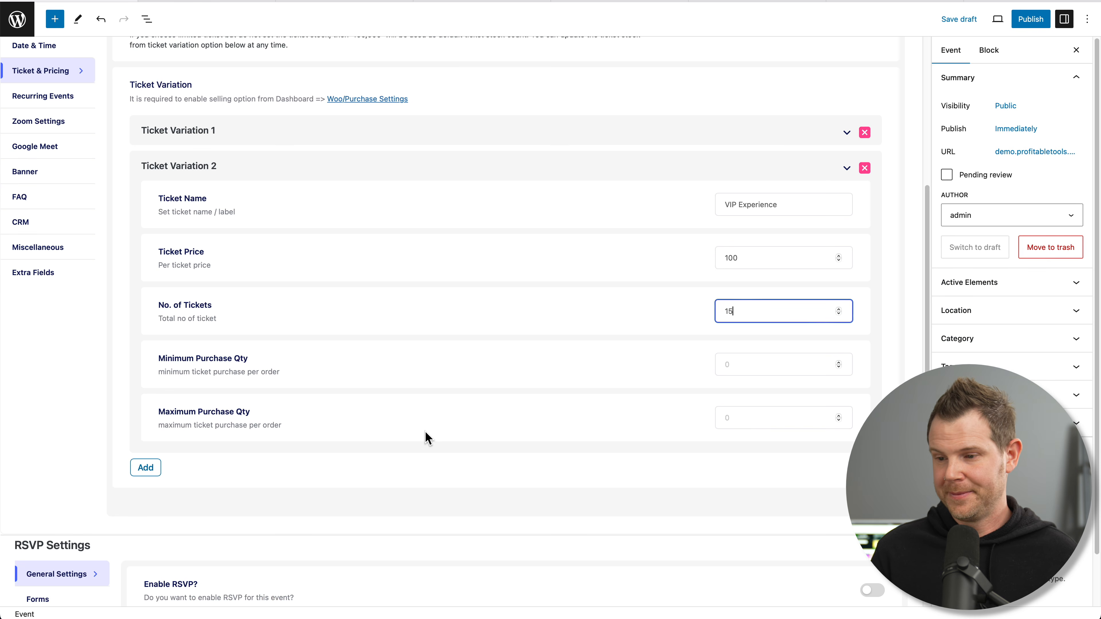
pyautogui.scroll(2, 89, 189)
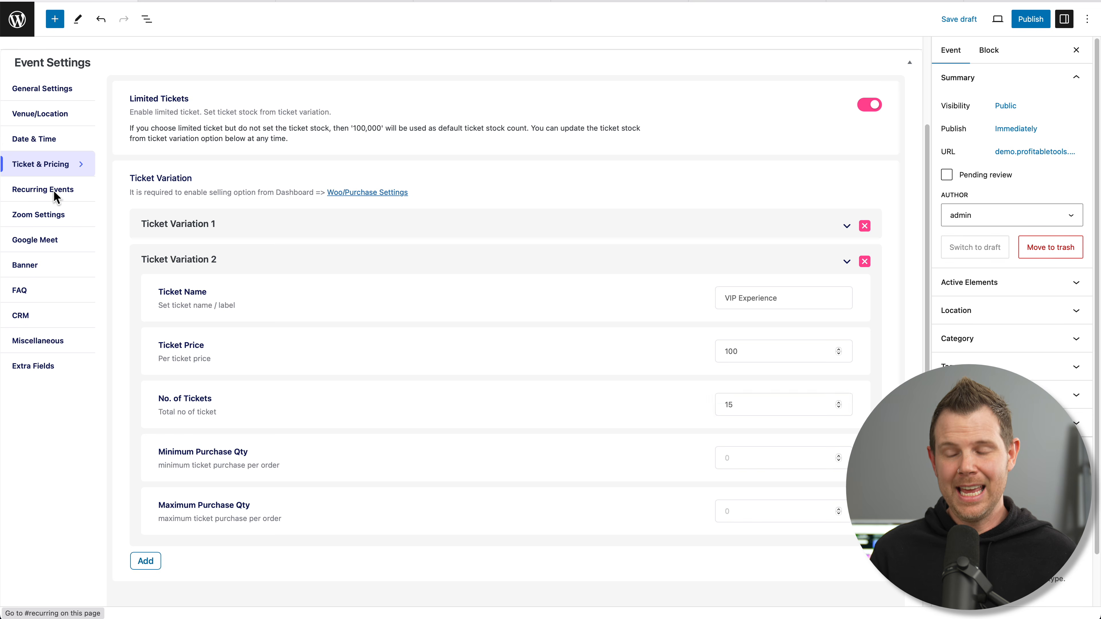
pyautogui.click(88, 189)
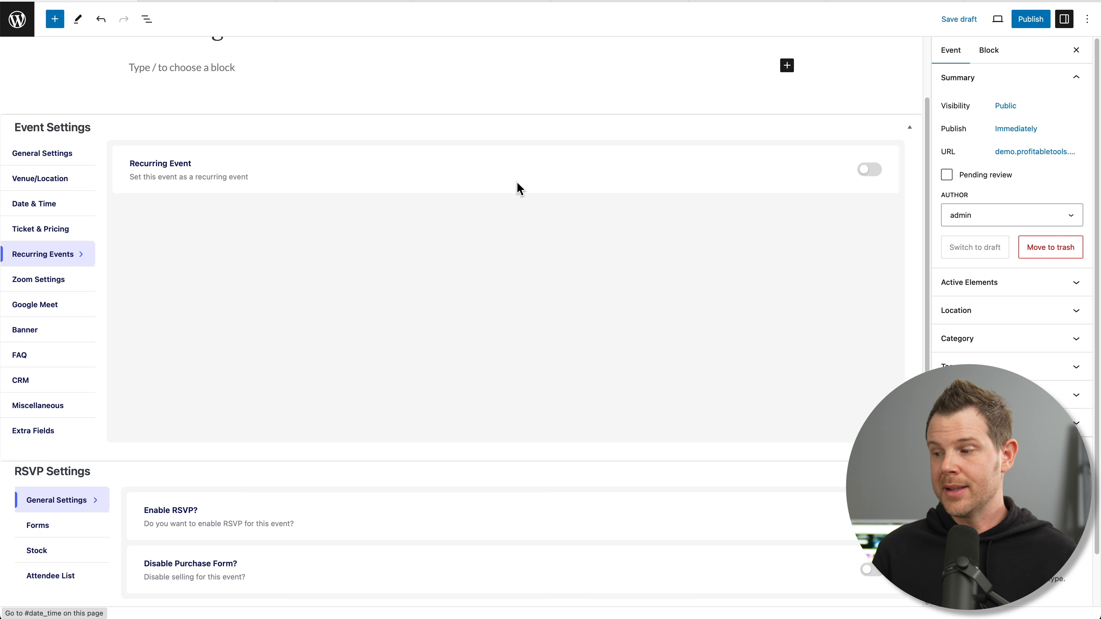
# Try a weekly Tuesday recurrence, switch Recurring Event off again, then show Zoom Settings
pyautogui.click(866, 172)
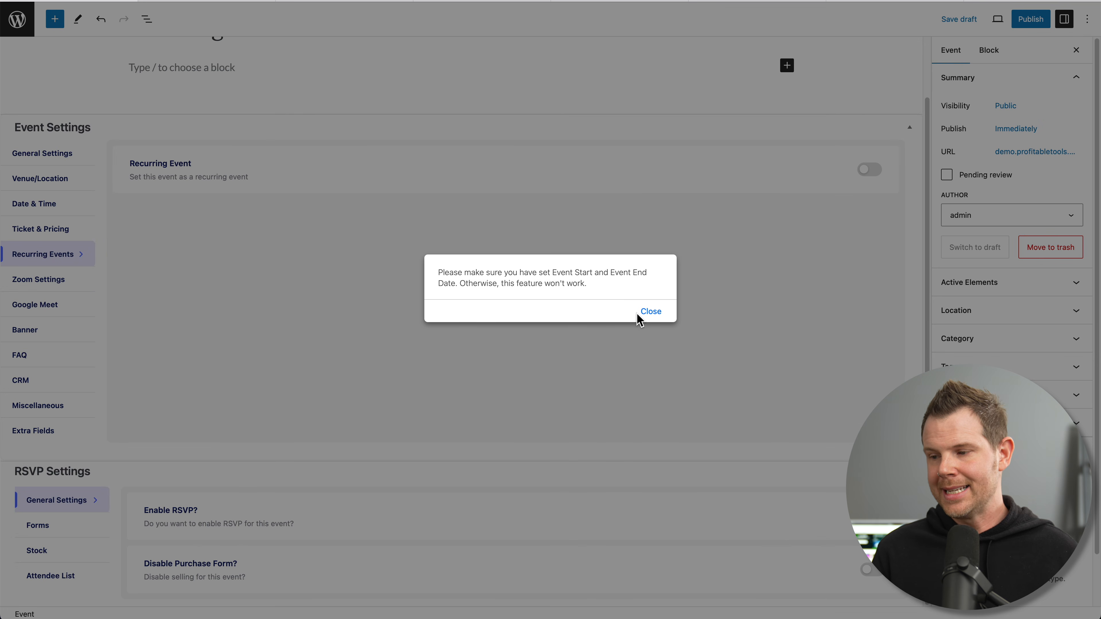
pyautogui.click(653, 313)
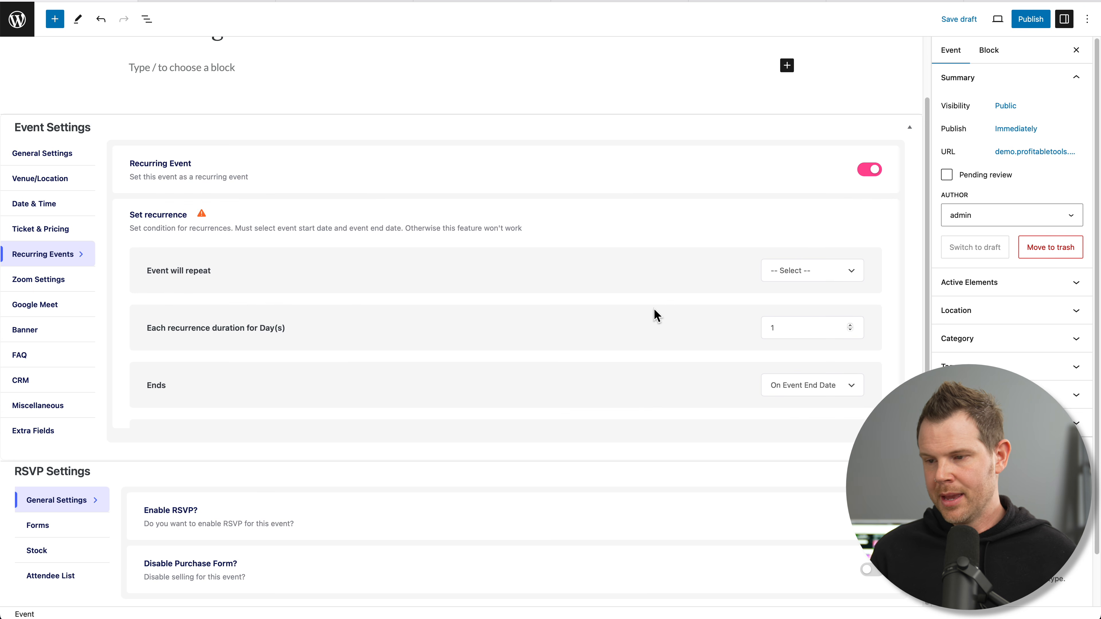
pyautogui.click(835, 277)
pyautogui.click(824, 298)
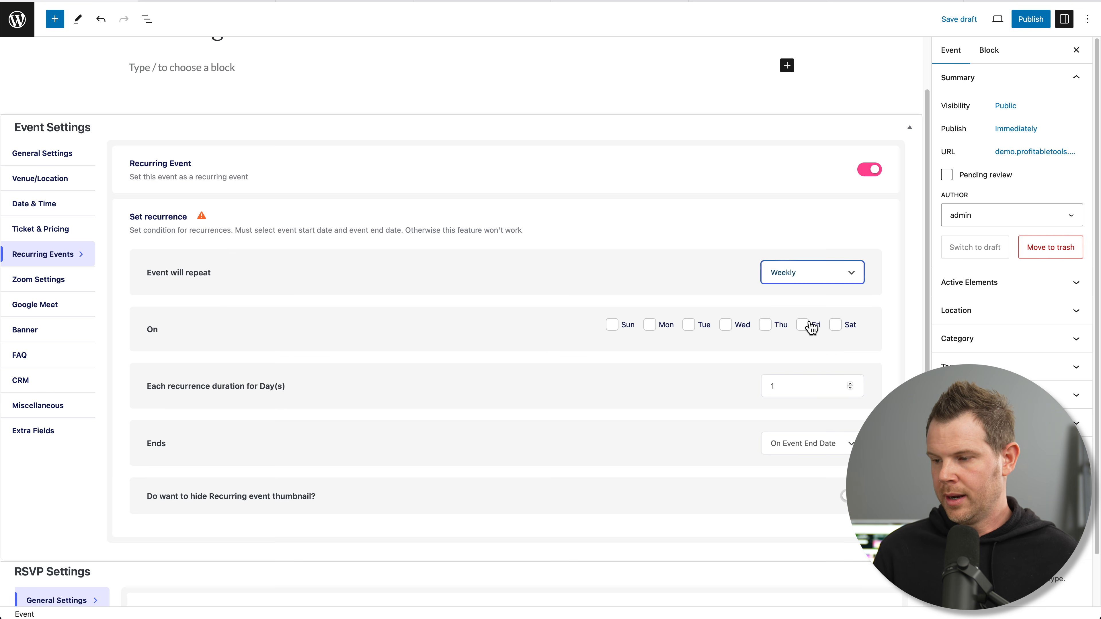
pyautogui.click(693, 328)
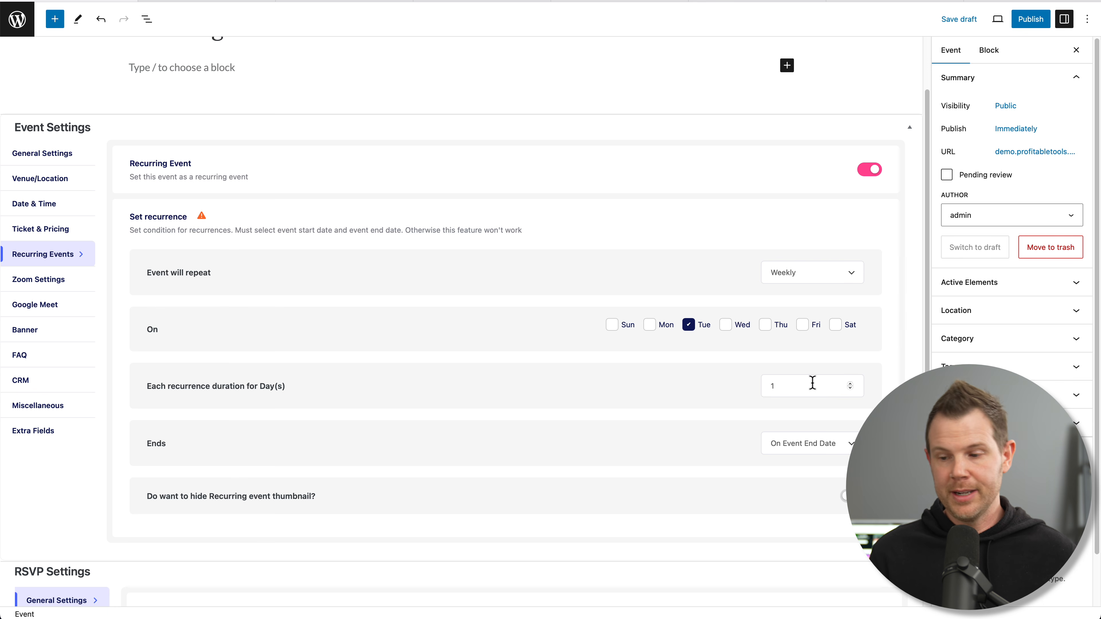
pyautogui.click(869, 170)
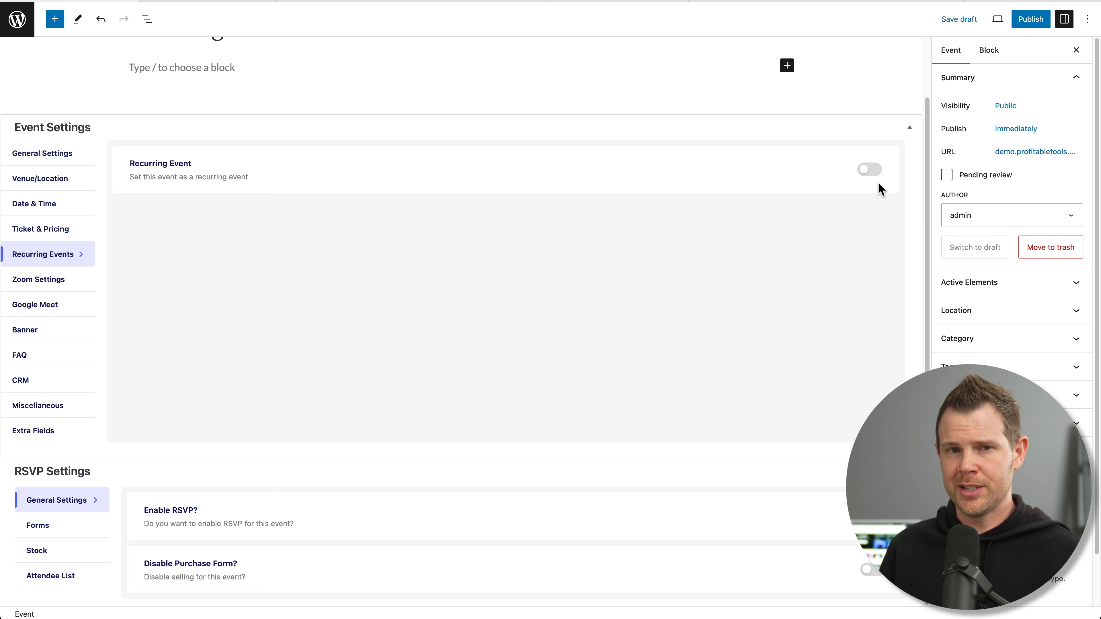
pyautogui.click(66, 280)
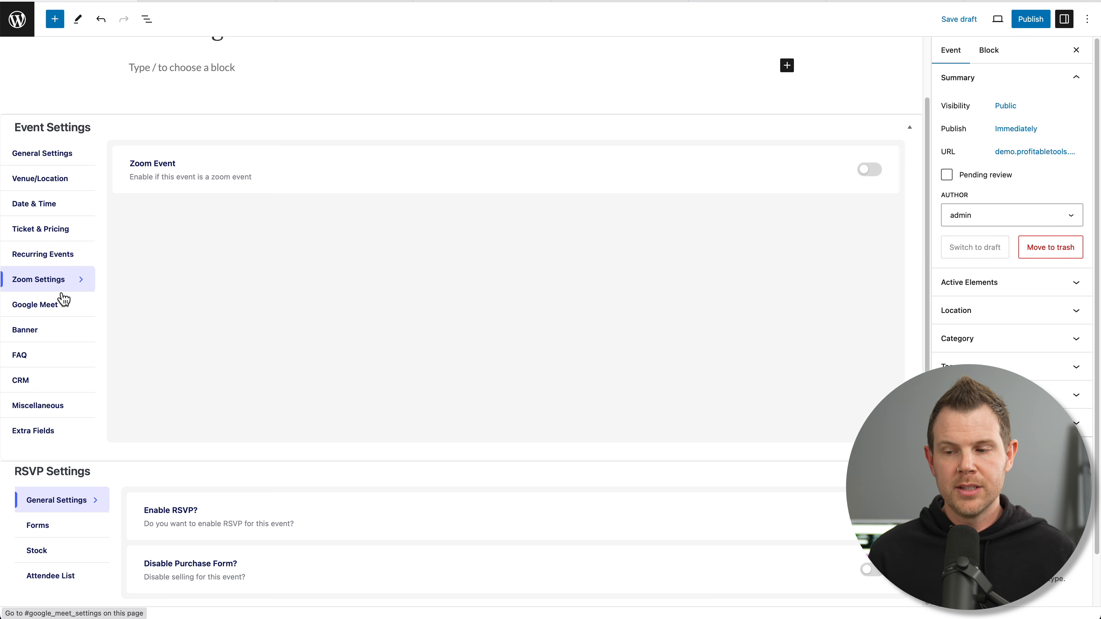
# Switch on Google Meet for Web Mega Web Summit, then show the FAQ tab
pyautogui.click(41, 309)
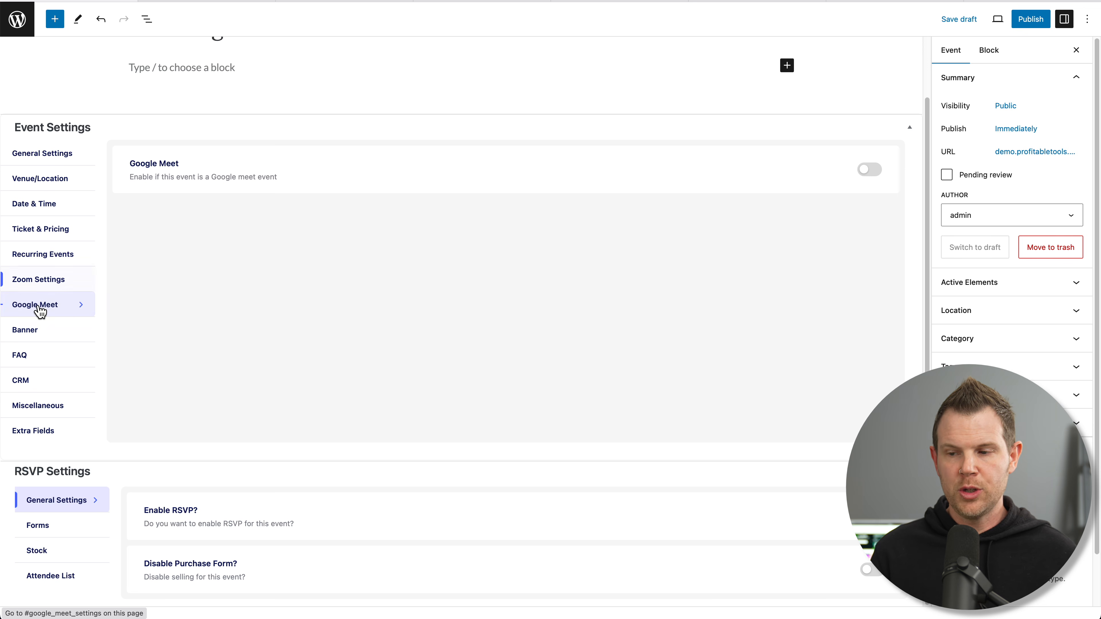
pyautogui.click(867, 170)
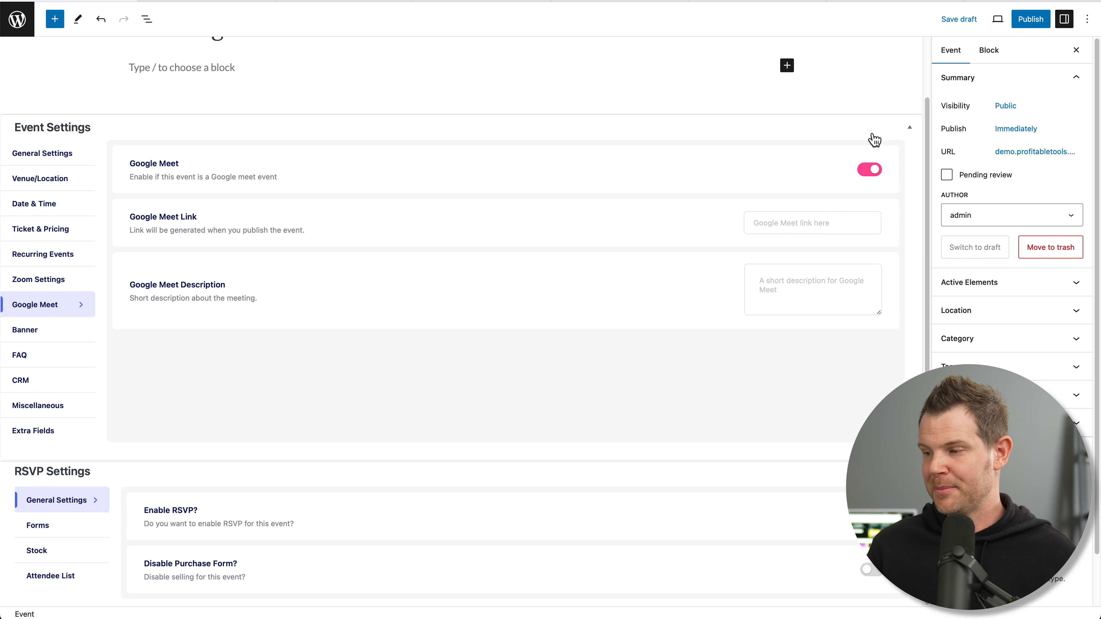
pyautogui.click(49, 356)
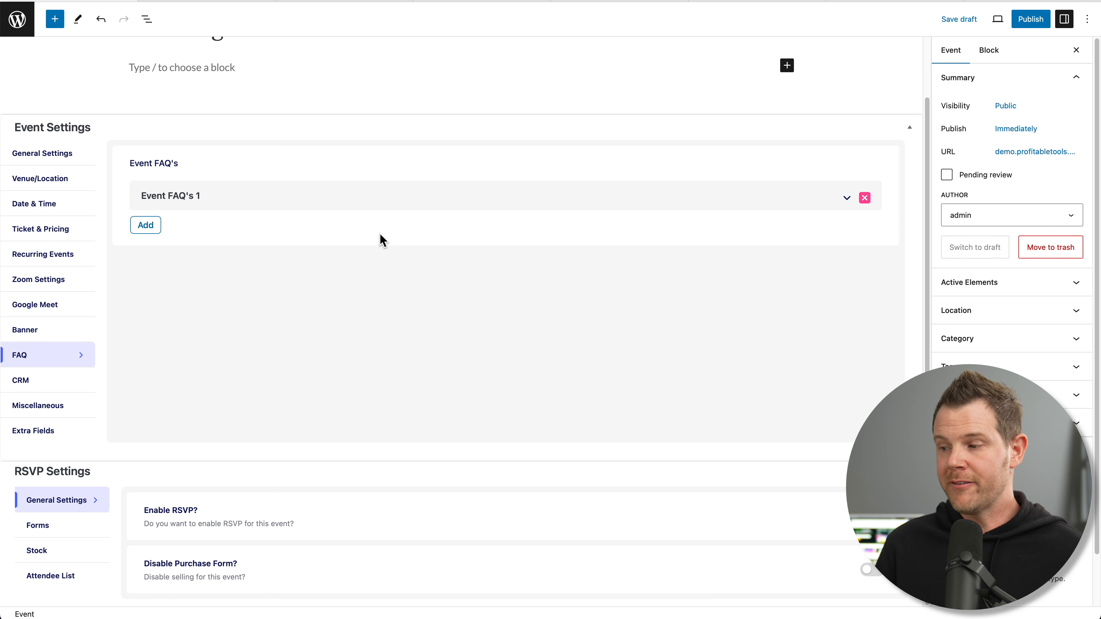
# Expand Event FAQ's 1, click into its title and content, and add three more FAQ entries
pyautogui.click(831, 204)
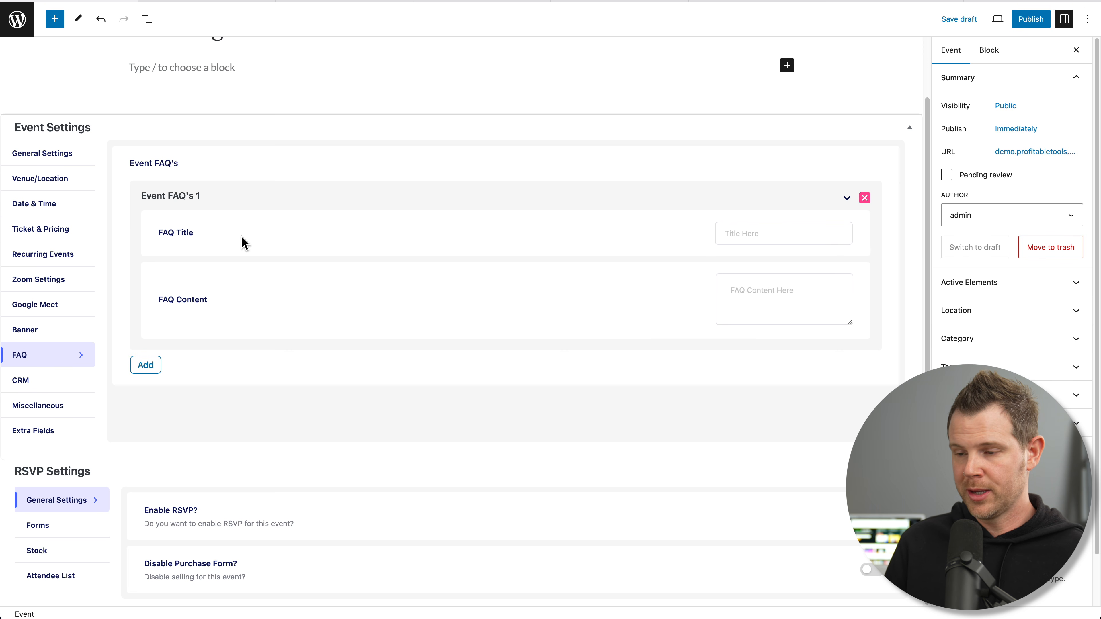
pyautogui.click(796, 234)
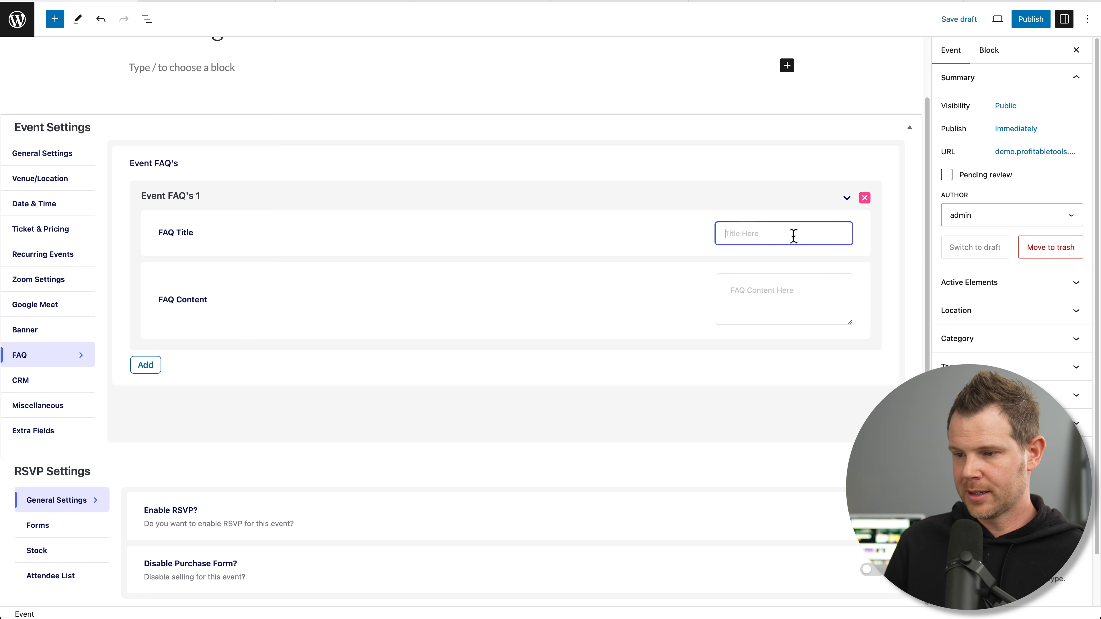
pyautogui.click(763, 290)
pyautogui.click(146, 367)
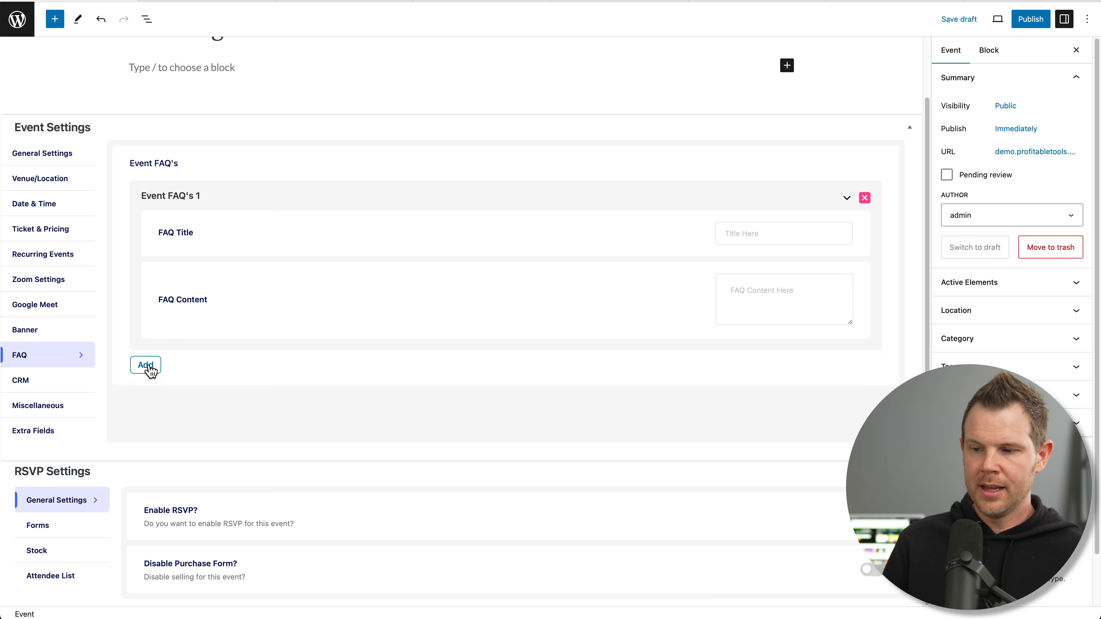
pyautogui.click(138, 398)
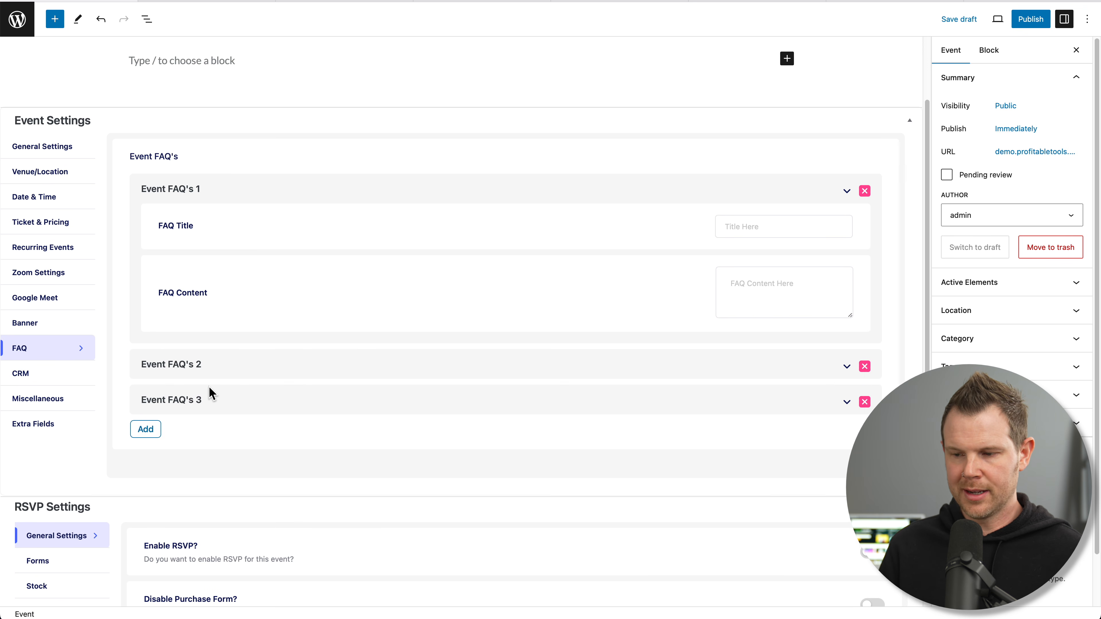
pyautogui.click(150, 422)
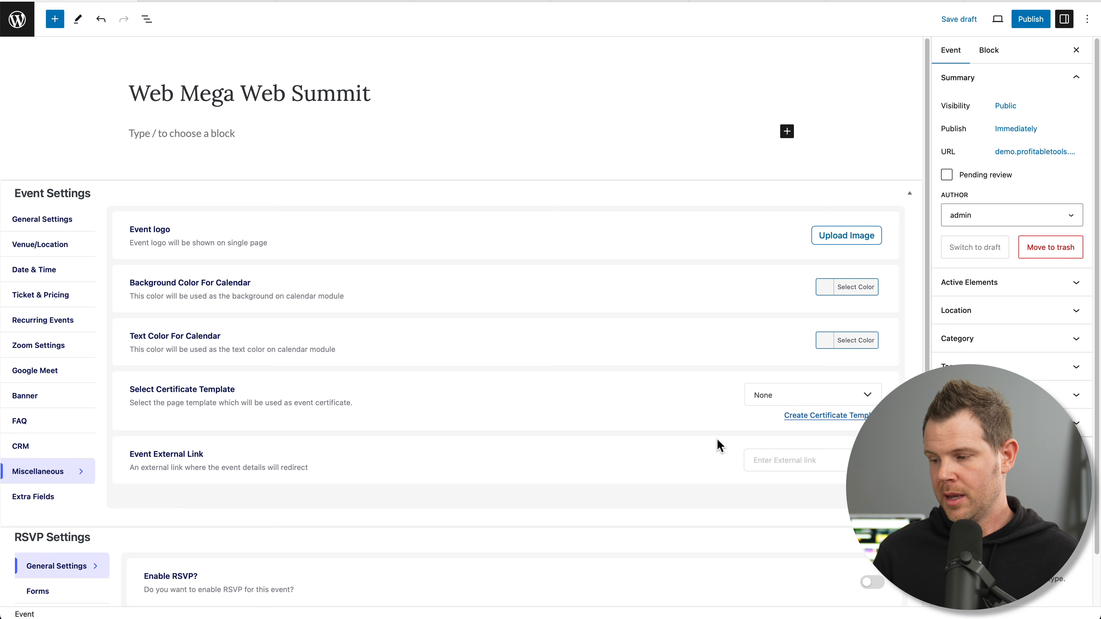
# Click the Event External Link field, then publish Web Mega Web Summit and confirm
pyautogui.click(777, 452)
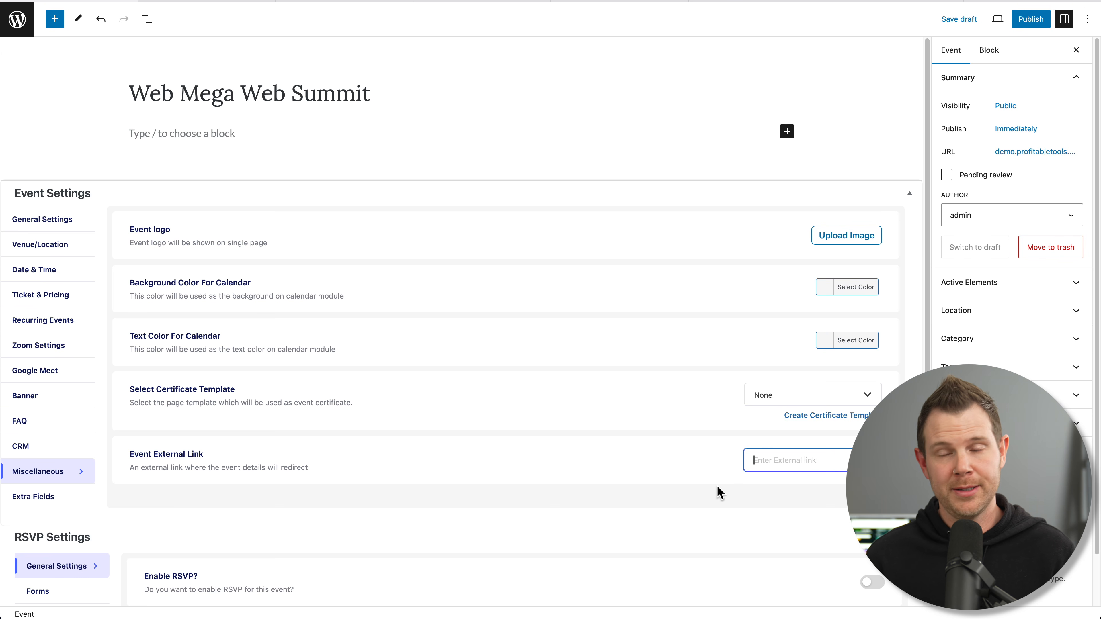
pyautogui.click(1037, 20)
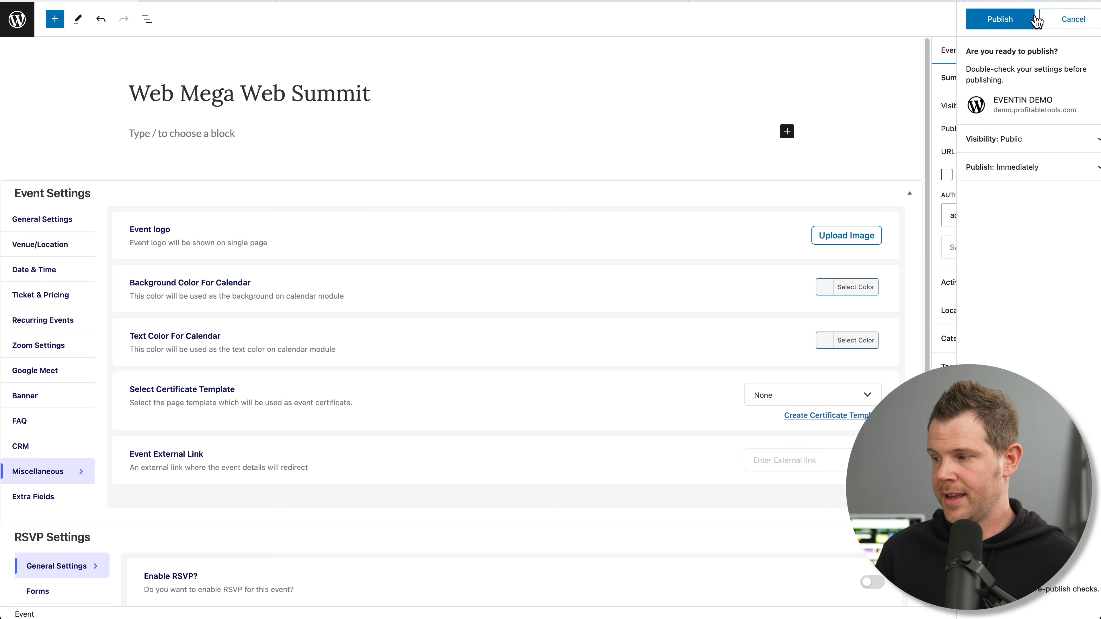
pyautogui.click(982, 19)
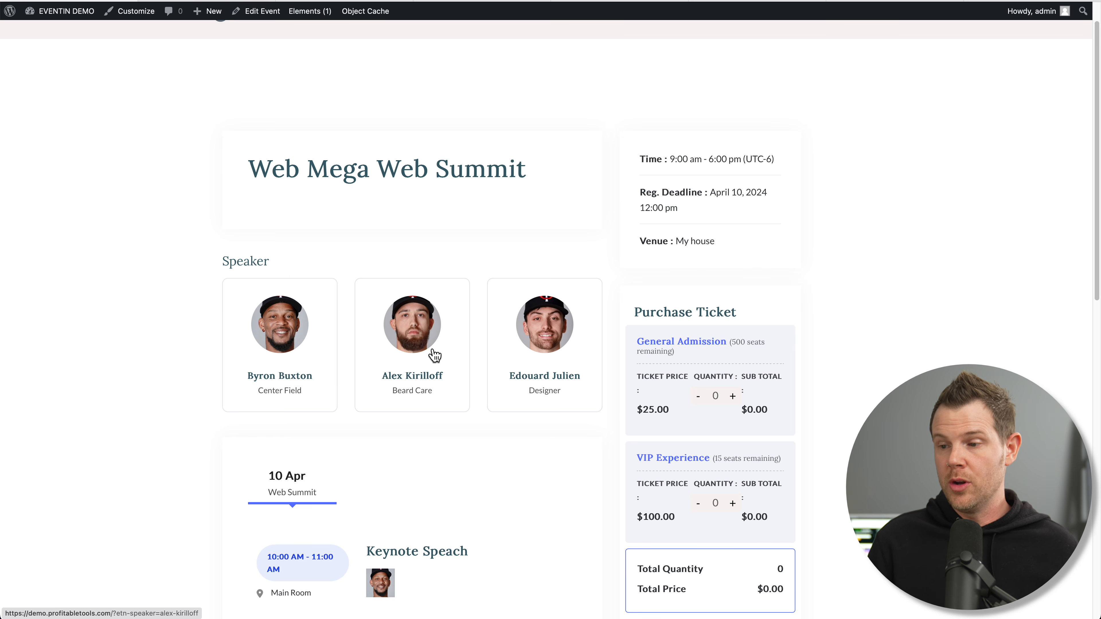
# Scroll the published event page to check its speakers, sessions and tickets
pyautogui.scroll(-3, 433, 350)
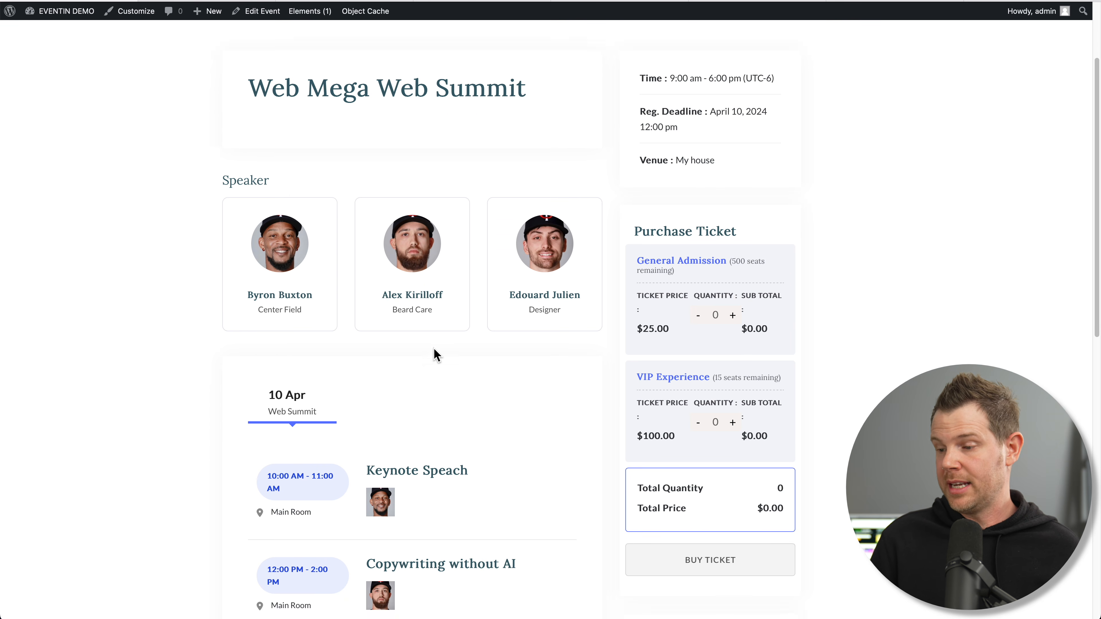
pyautogui.scroll(-6, 434, 355)
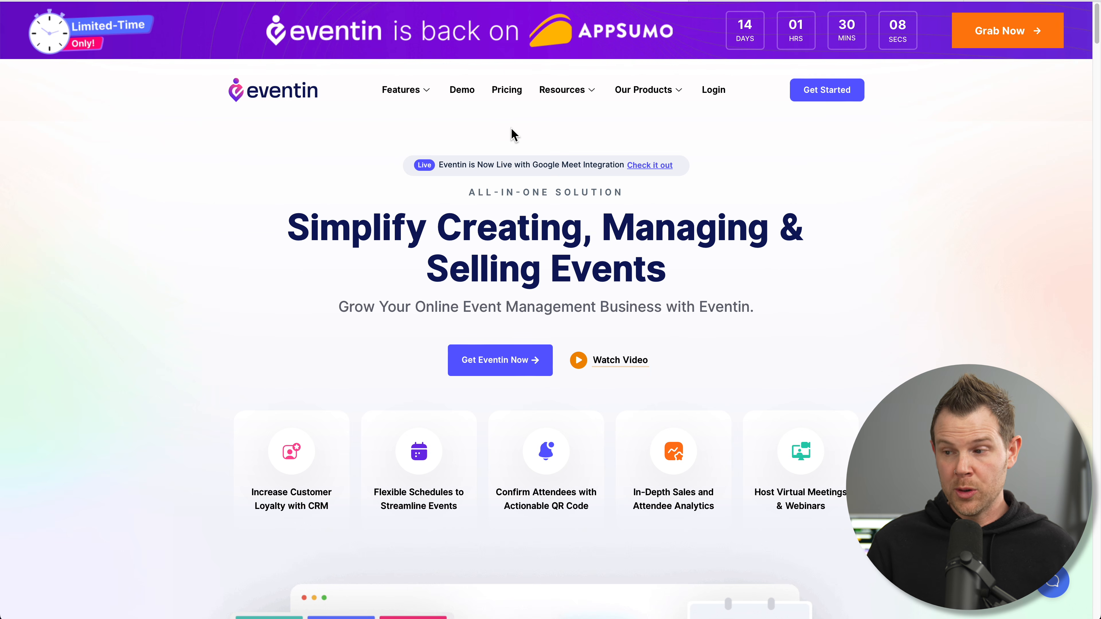
# Open the Eventin demo page and scroll through it
pyautogui.click(463, 92)
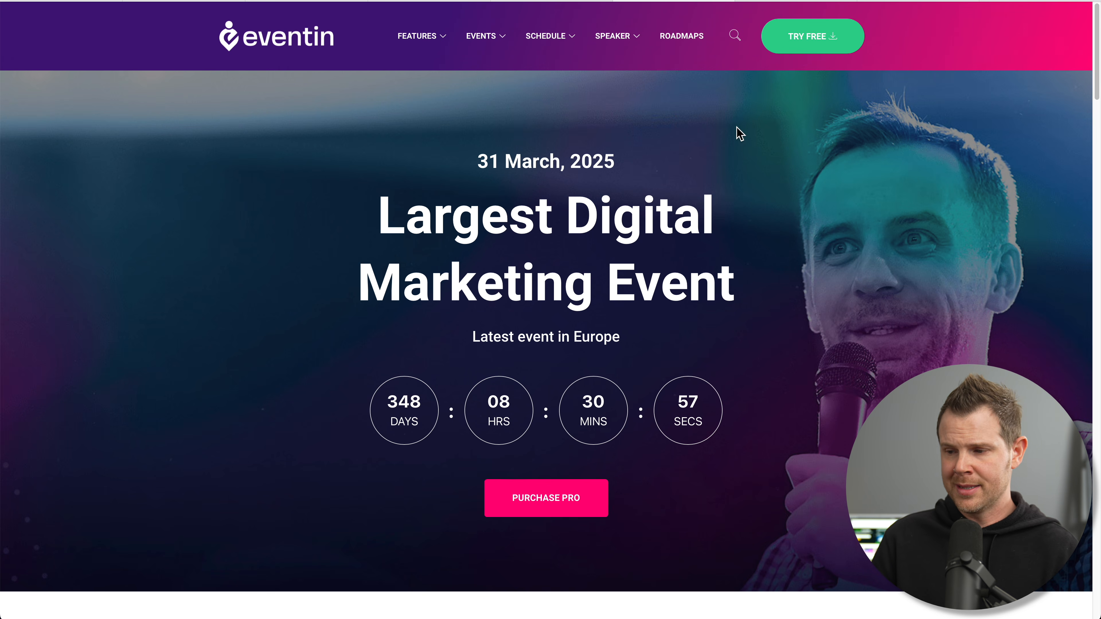
pyautogui.scroll(-5, 634, 381)
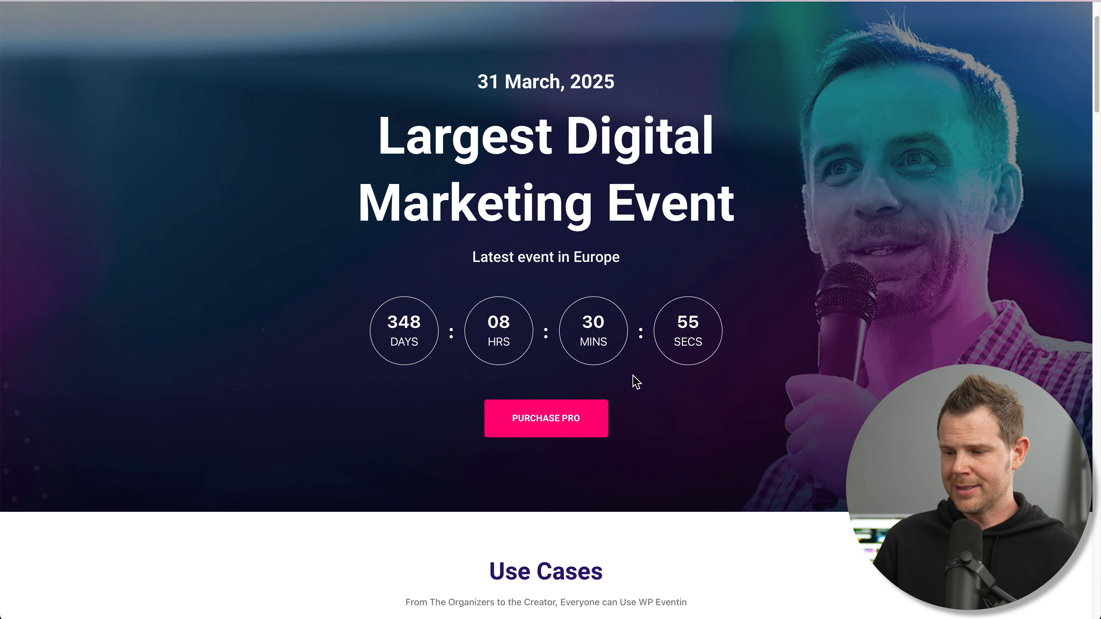
pyautogui.scroll(-15, 635, 382)
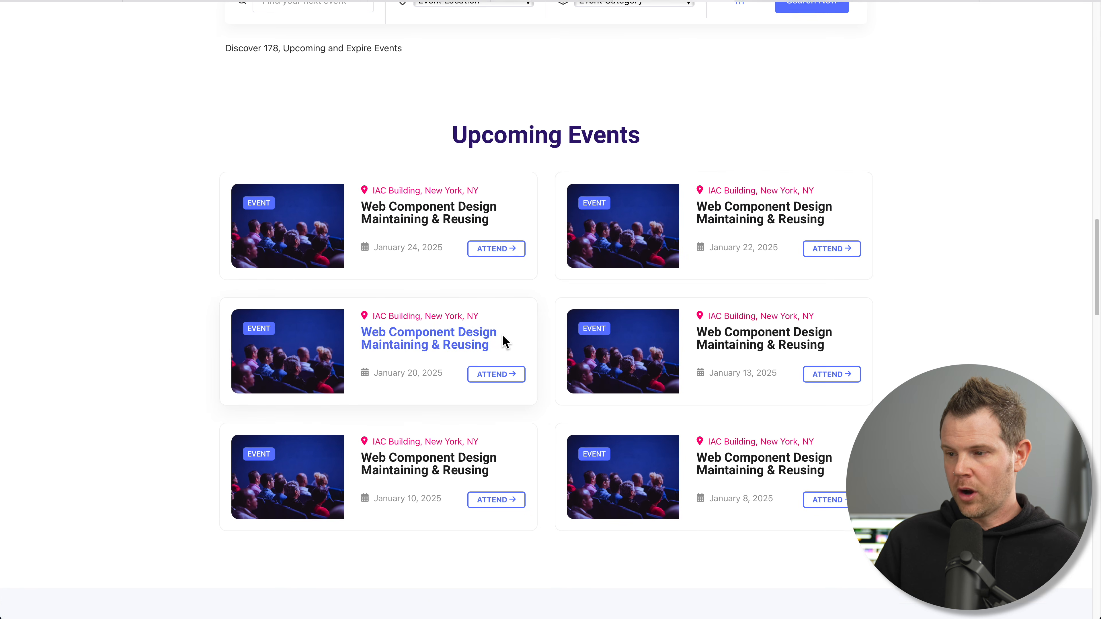
pyautogui.scroll(6, 491, 309)
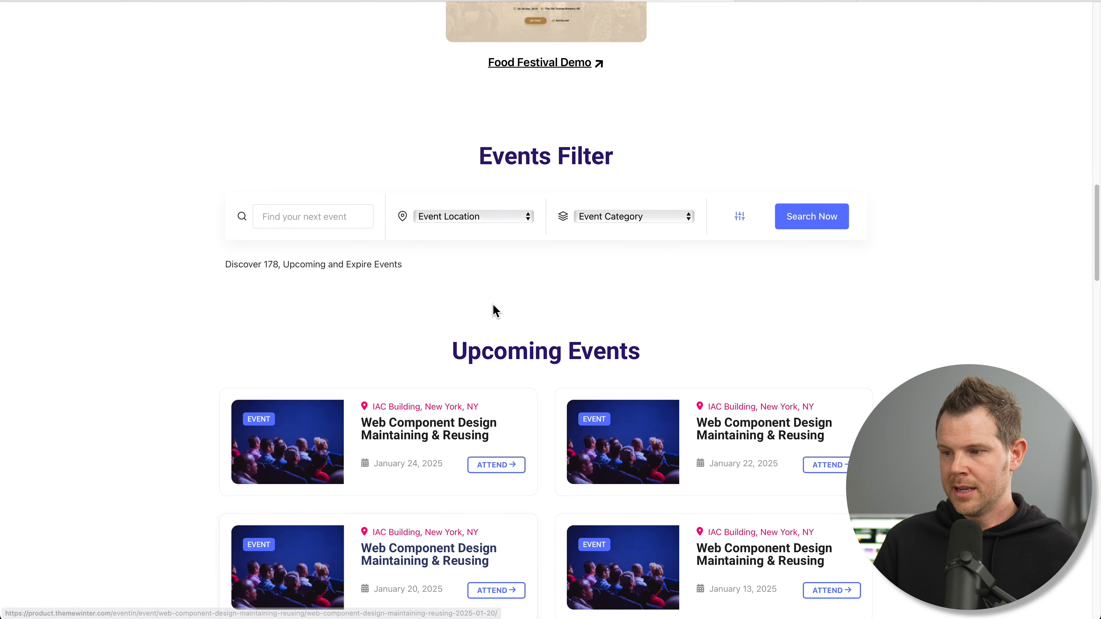
# Filter the demo events to the New York location and the technology category
pyautogui.click(468, 263)
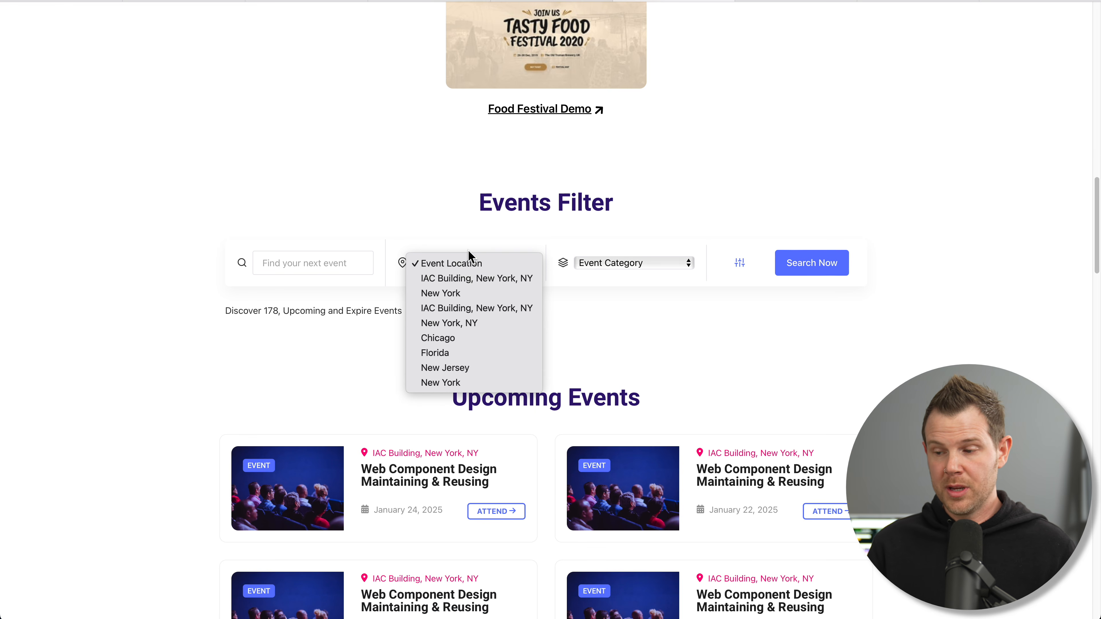
pyautogui.click(455, 293)
pyautogui.click(637, 263)
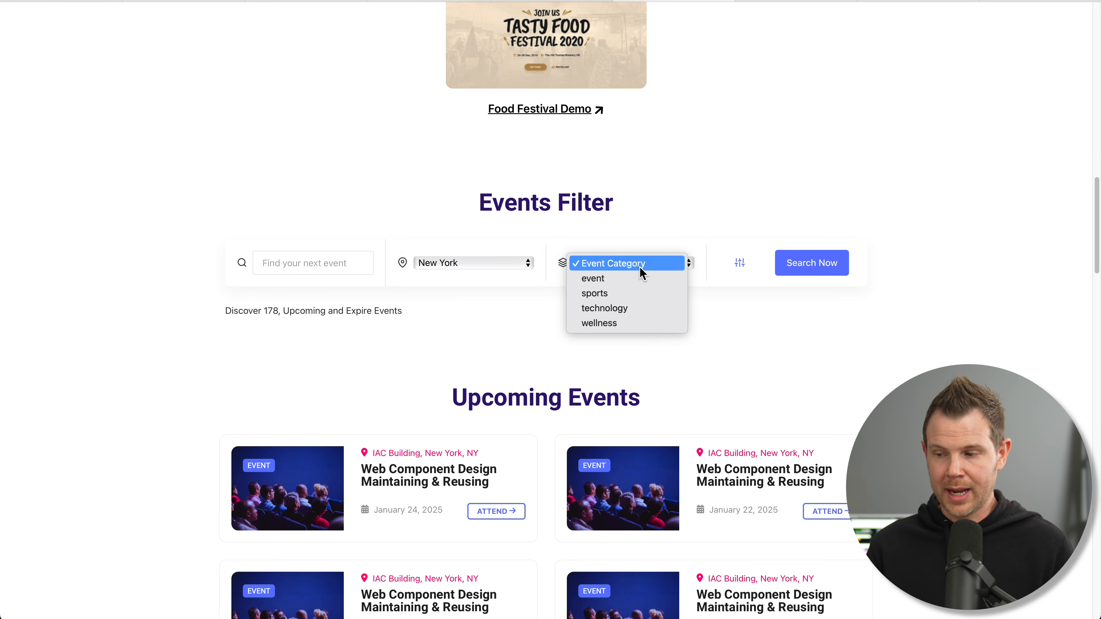
pyautogui.click(639, 309)
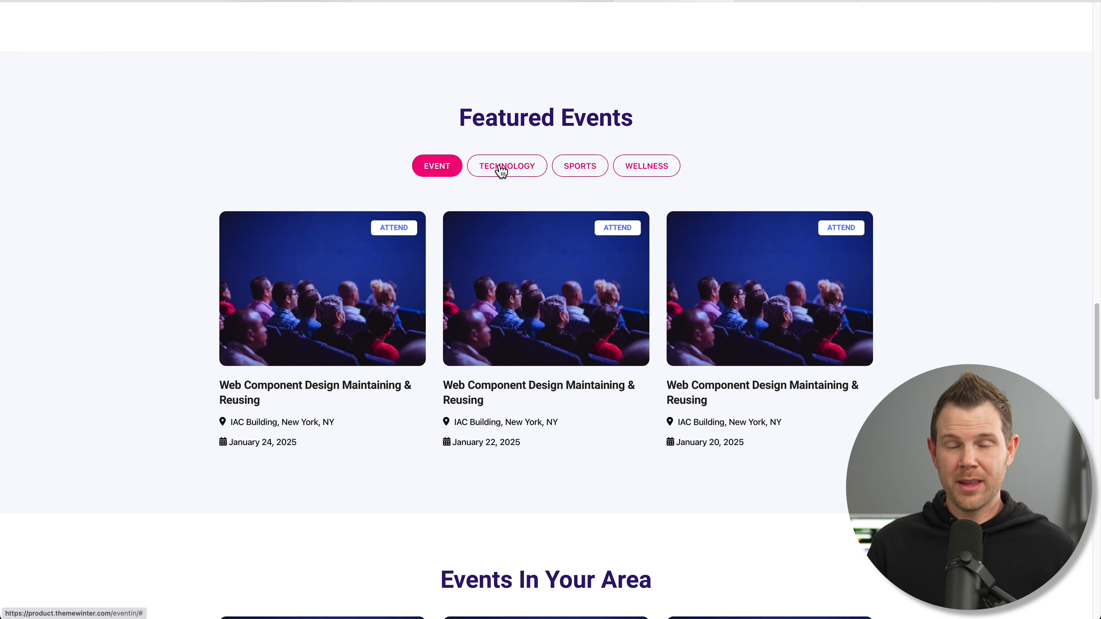
# Browse the featured technology, sports and wellness events
pyautogui.click(500, 169)
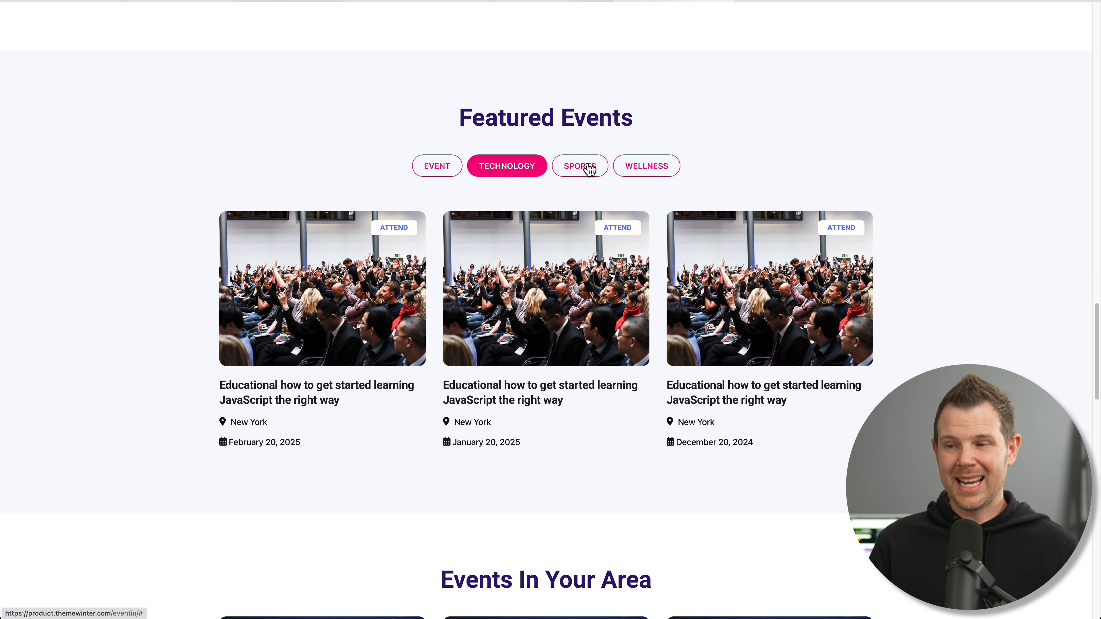
pyautogui.click(590, 167)
pyautogui.click(655, 166)
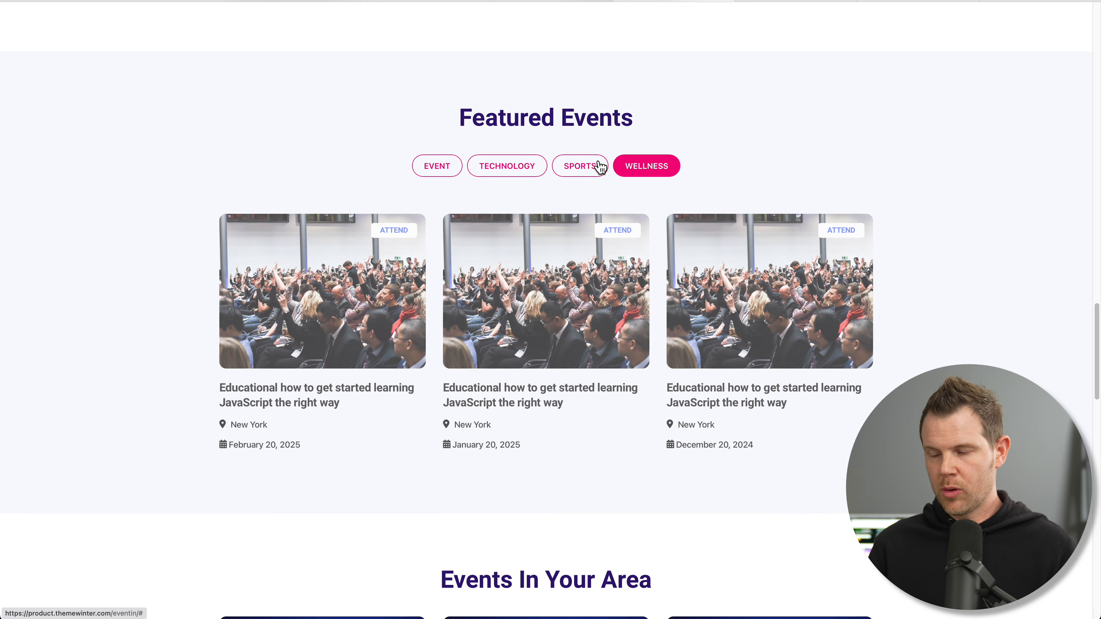
pyautogui.scroll(-15, 498, 208)
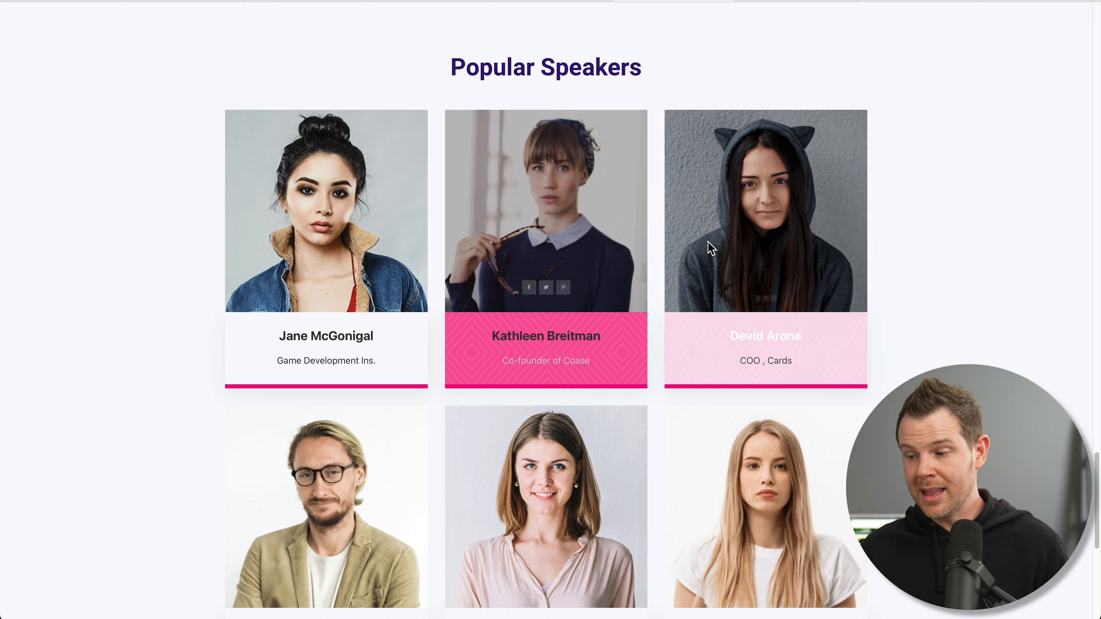
# View a speaker's profile page, then go back to the speakers listing
pyautogui.click(774, 346)
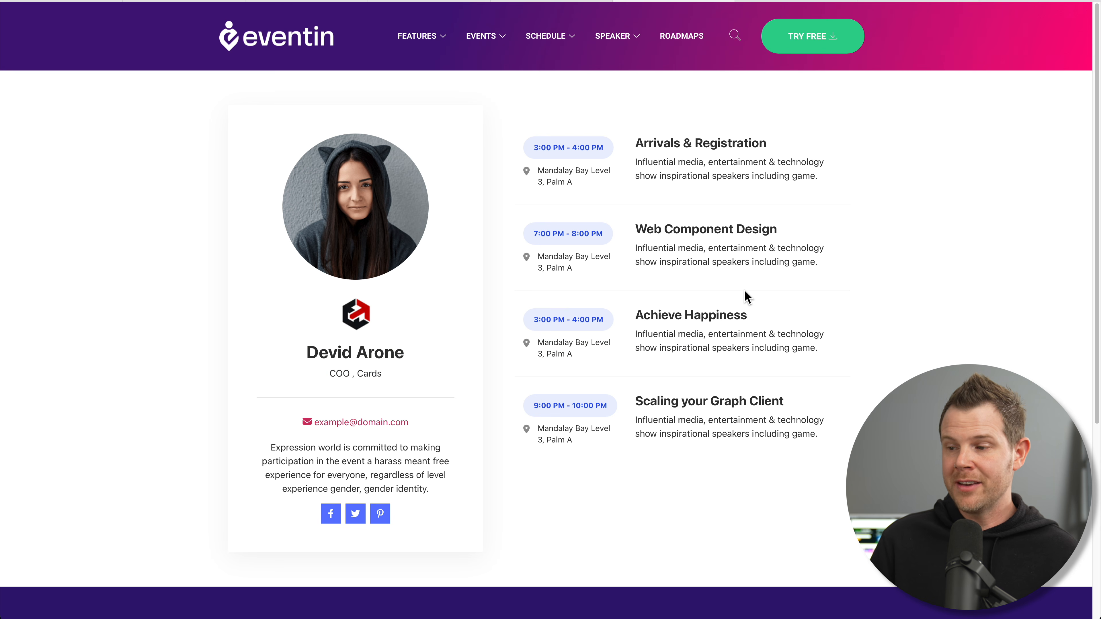
pyautogui.scroll(-1, 748, 288)
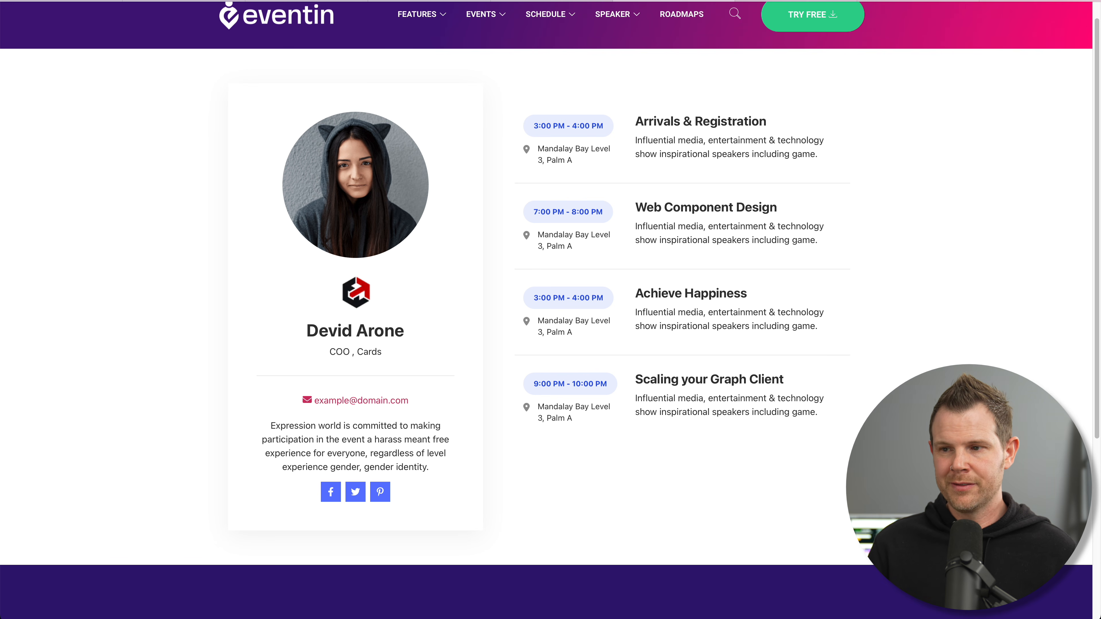
pyautogui.press('super+bracketleft')
pyautogui.scroll(-10, 589, 209)
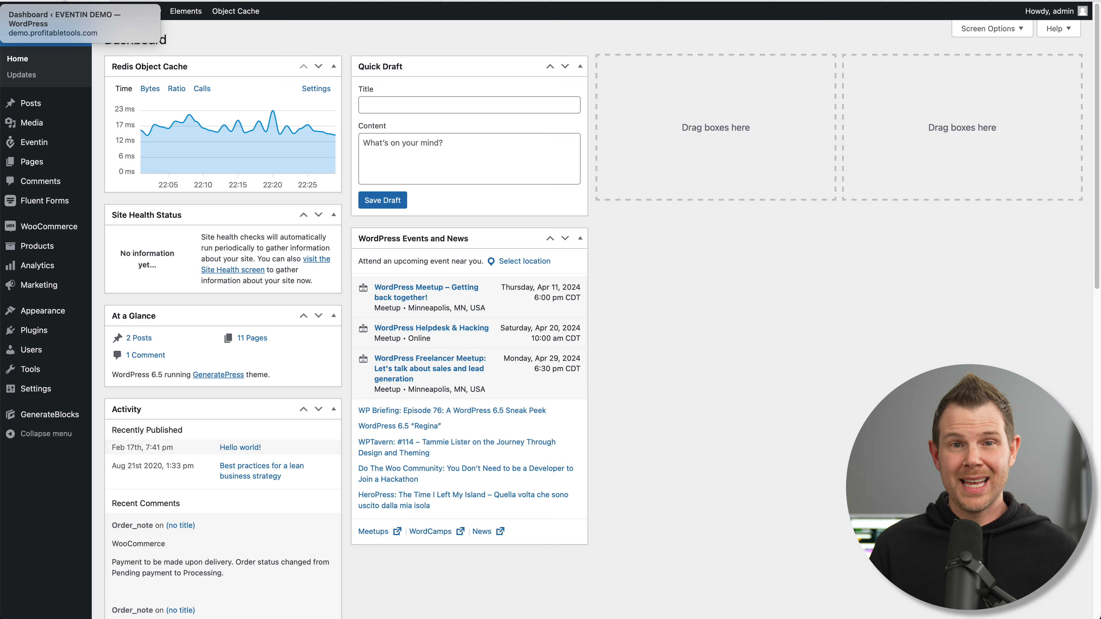
# Check the event's front-end page, then return to the WordPress dashboard
pyautogui.click(164, 1)
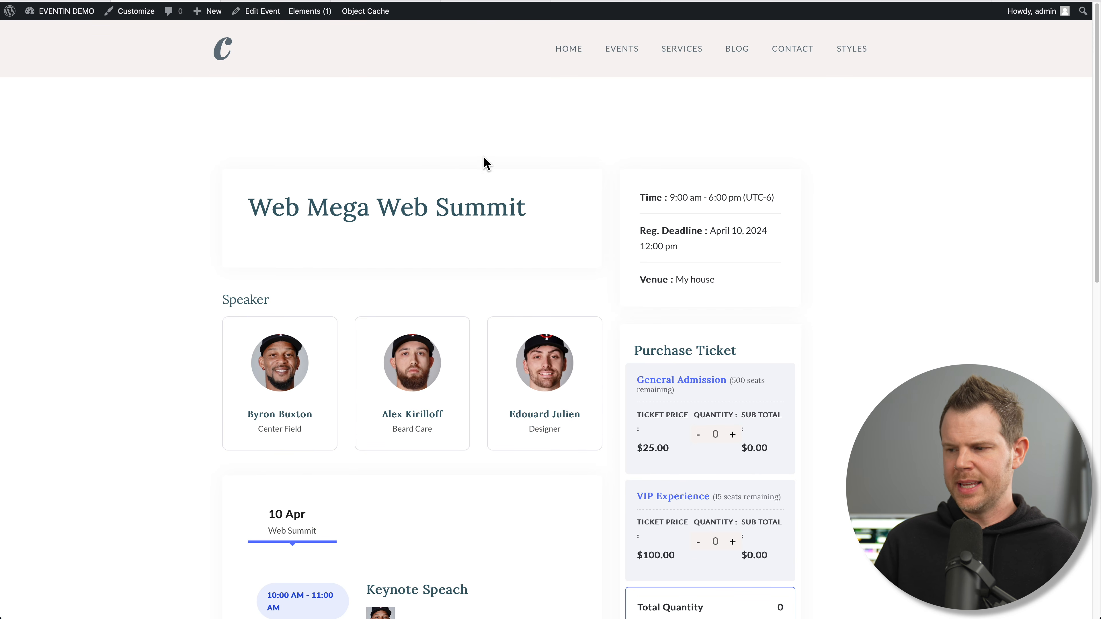
pyautogui.scroll(-7, 493, 160)
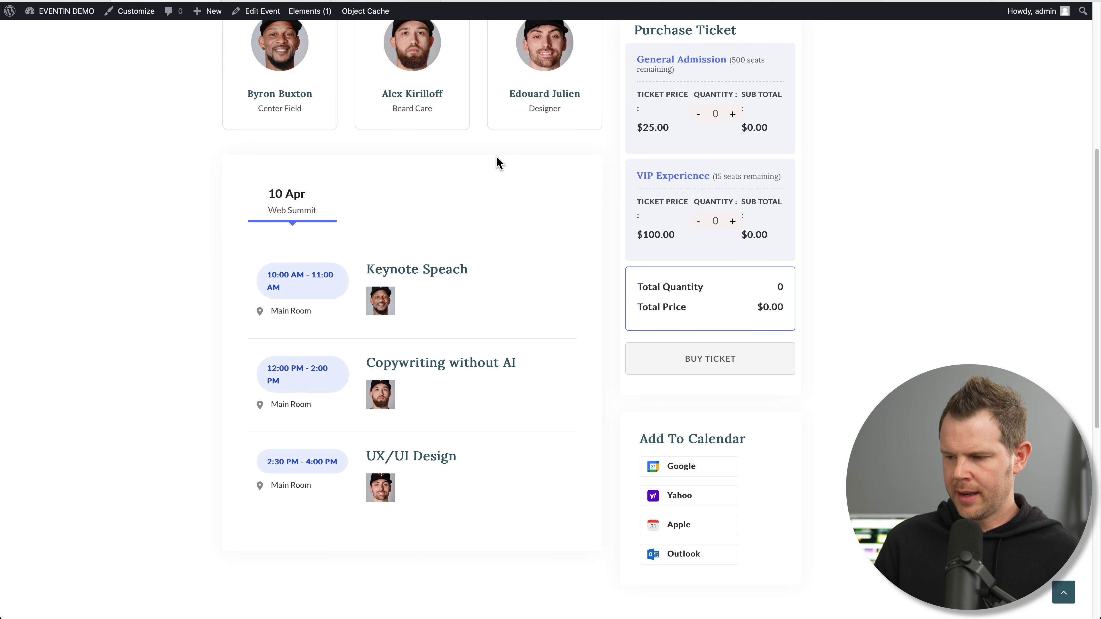
pyautogui.scroll(7, 496, 160)
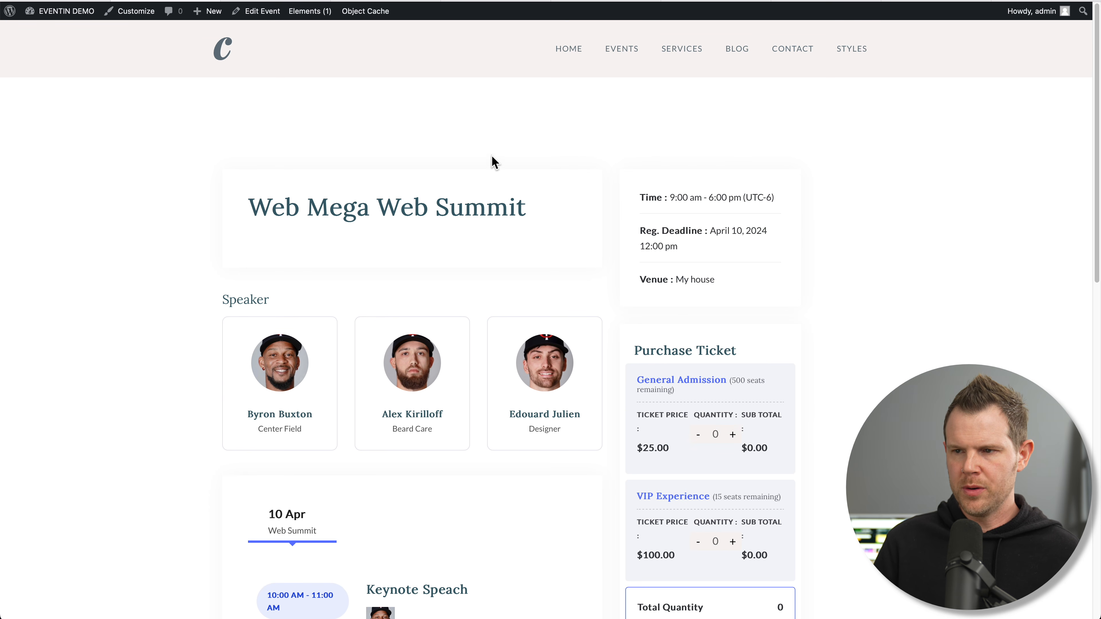
pyautogui.click(44, 1)
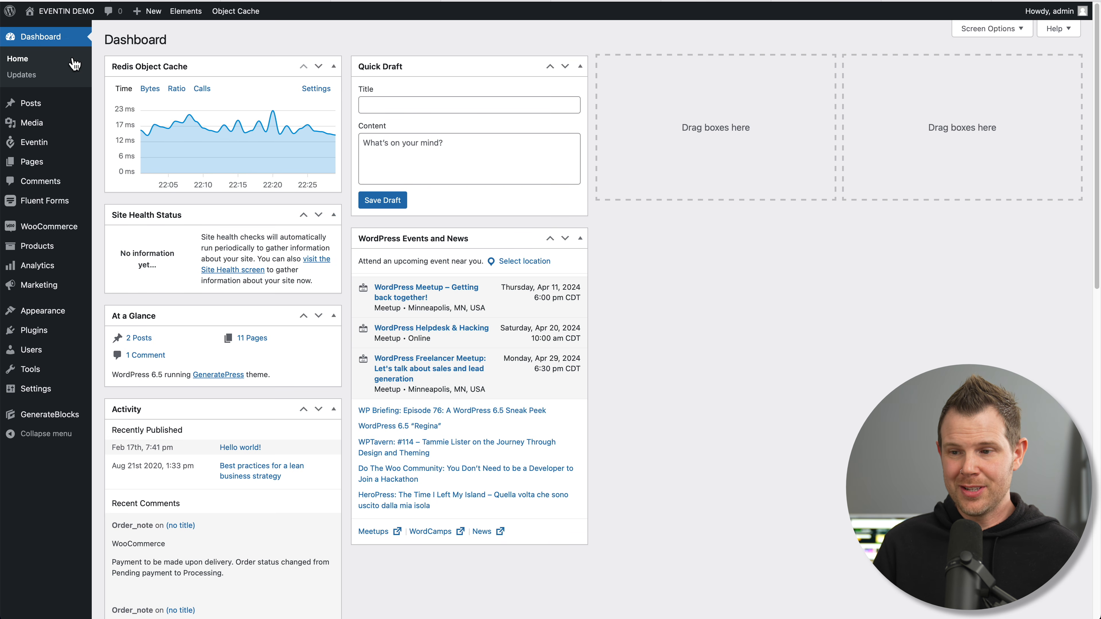
# Set Eventin's event template to Template Two, save, and reload the event page
pyautogui.moveTo(32, 146)
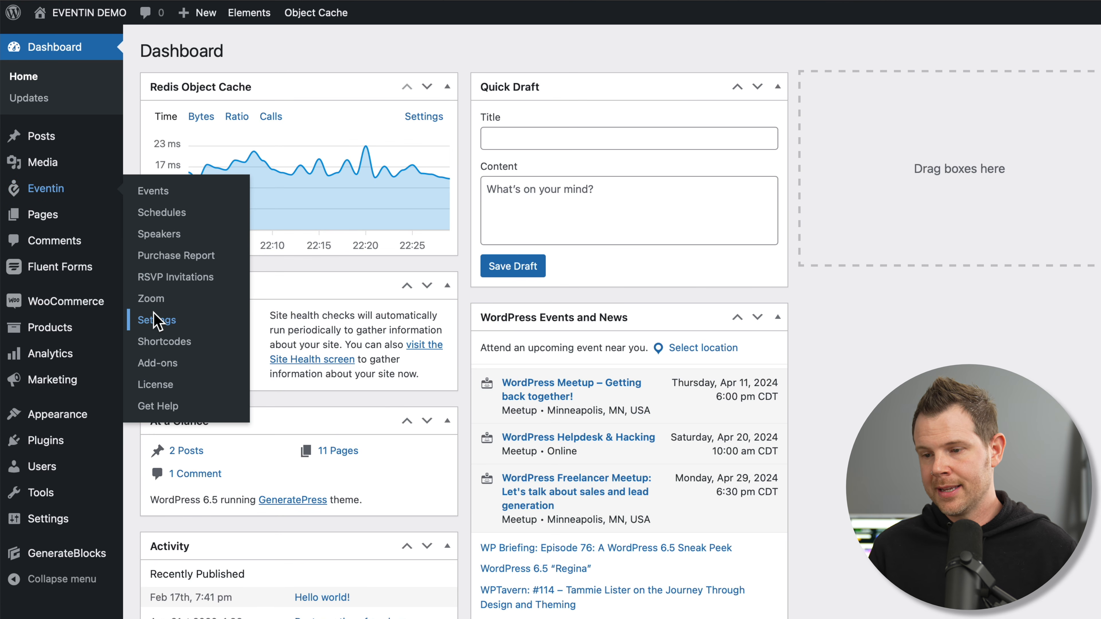
pyautogui.click(155, 321)
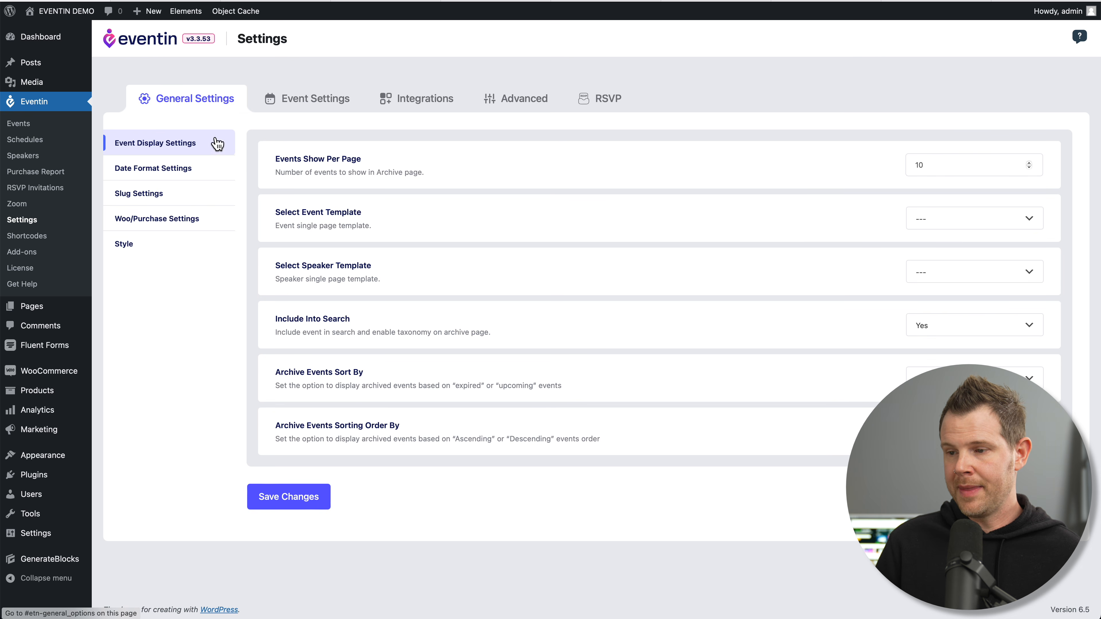
pyautogui.click(967, 225)
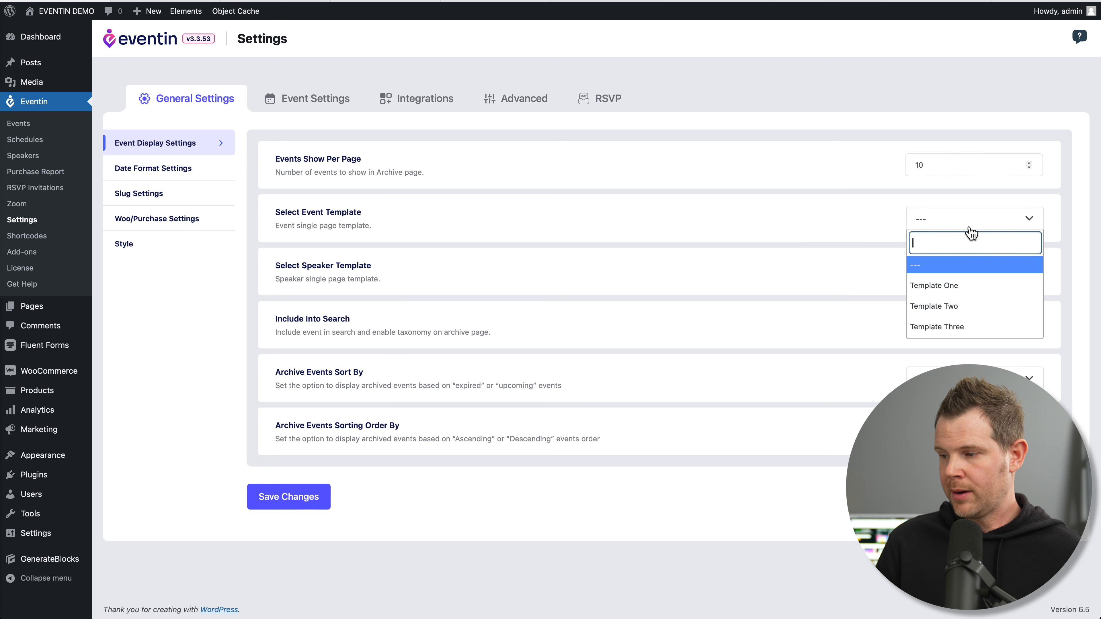
pyautogui.click(956, 307)
pyautogui.click(290, 501)
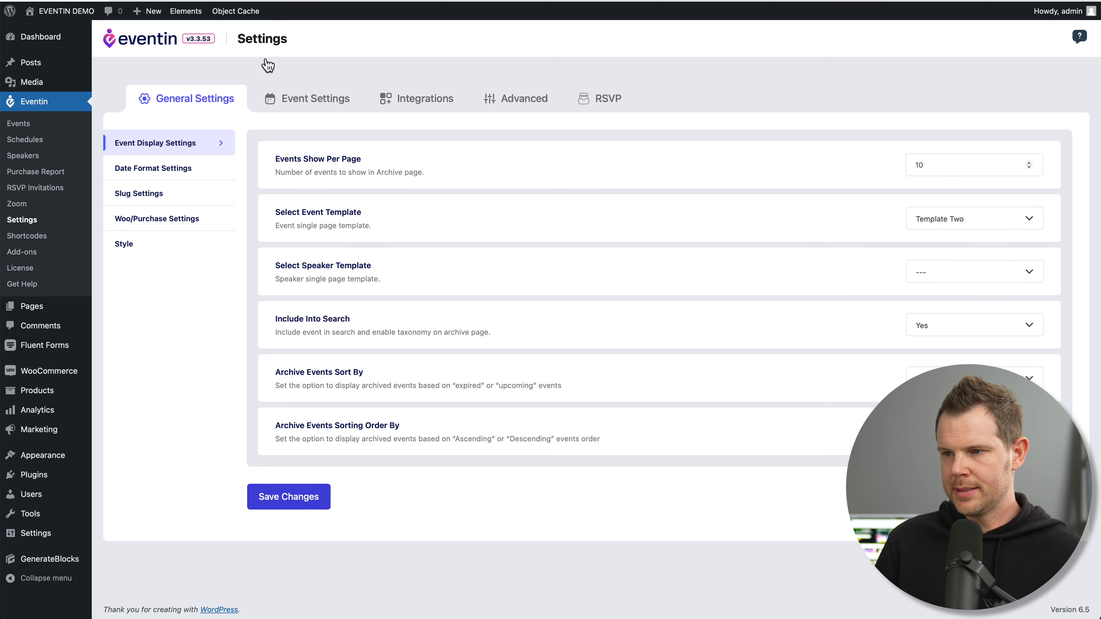
pyautogui.click(173, 2)
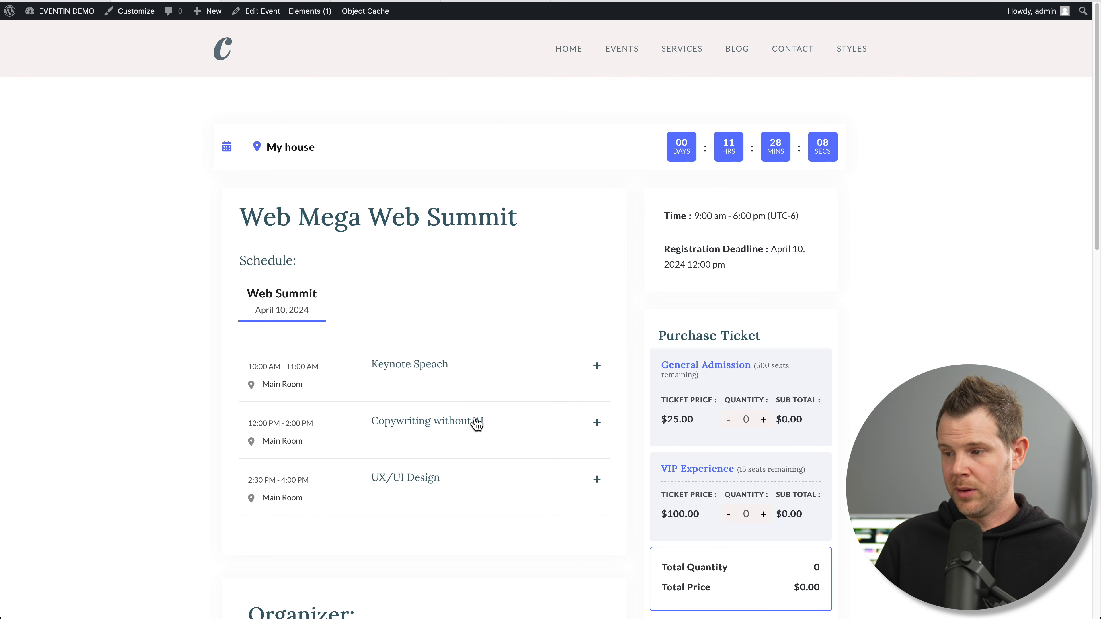
# Expand the FAQ answers for How many?, Do you think I should? and Where did you get that tie?
pyautogui.scroll(-2, 502, 389)
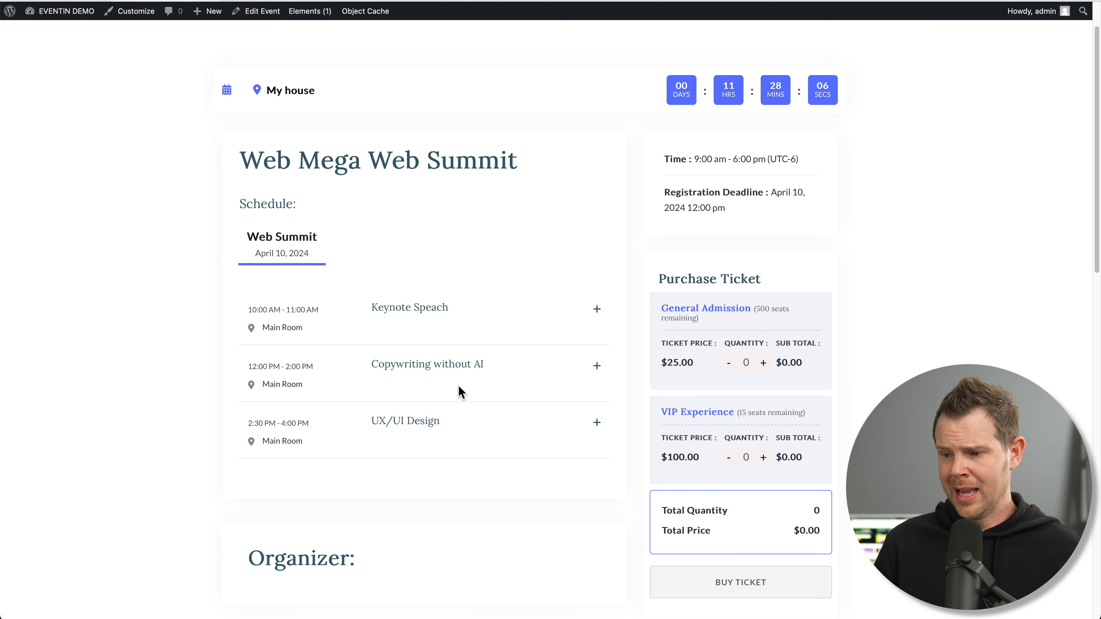
pyautogui.scroll(-6, 460, 383)
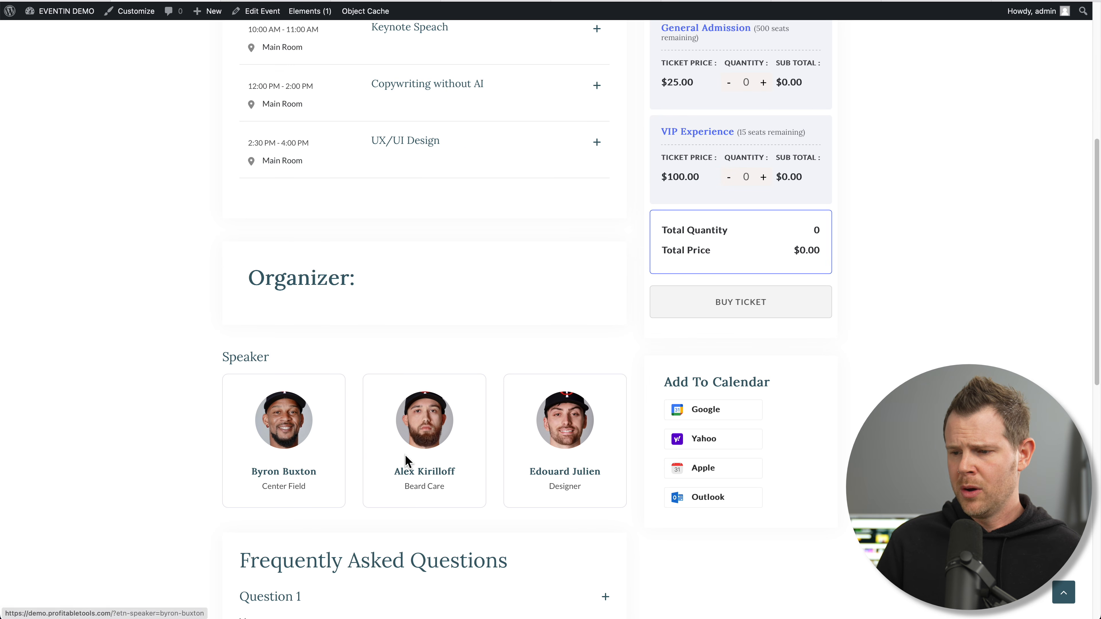
pyautogui.scroll(-5, 465, 448)
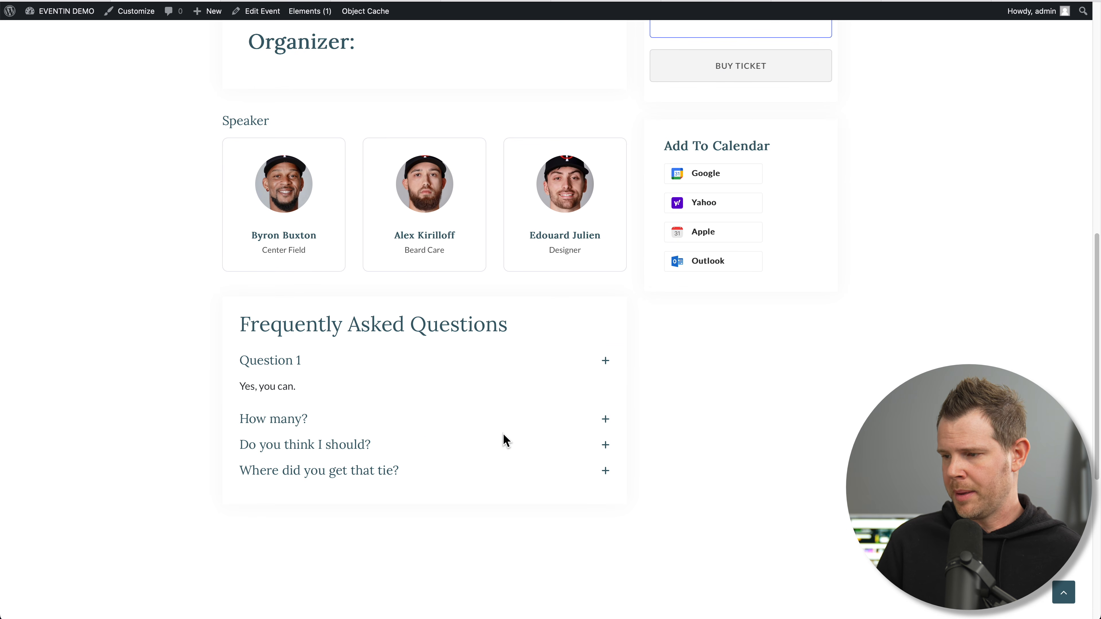
pyautogui.scroll(-1, 504, 436)
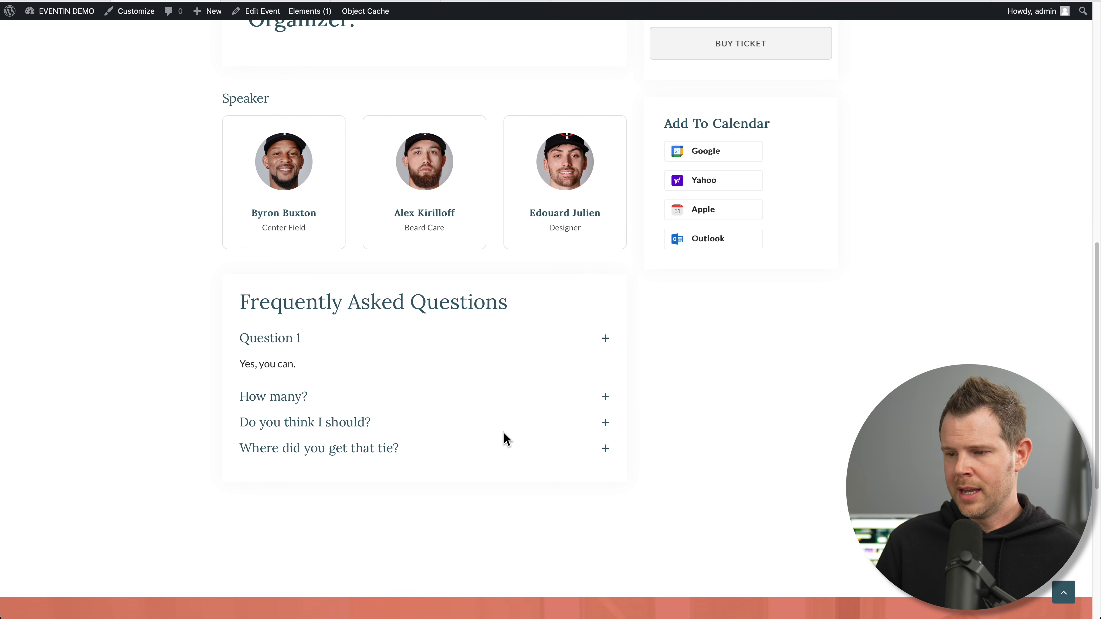
pyautogui.click(606, 397)
pyautogui.click(606, 422)
pyautogui.click(604, 448)
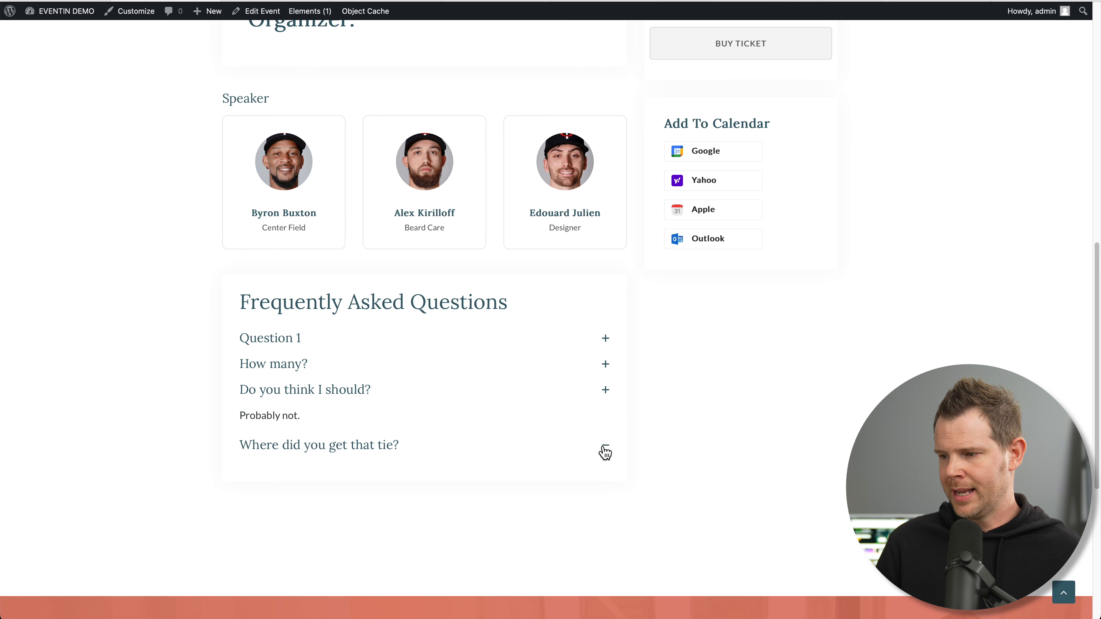
# Add one VIP Experience ticket, bringing the total to $100.00
pyautogui.scroll(3, 709, 347)
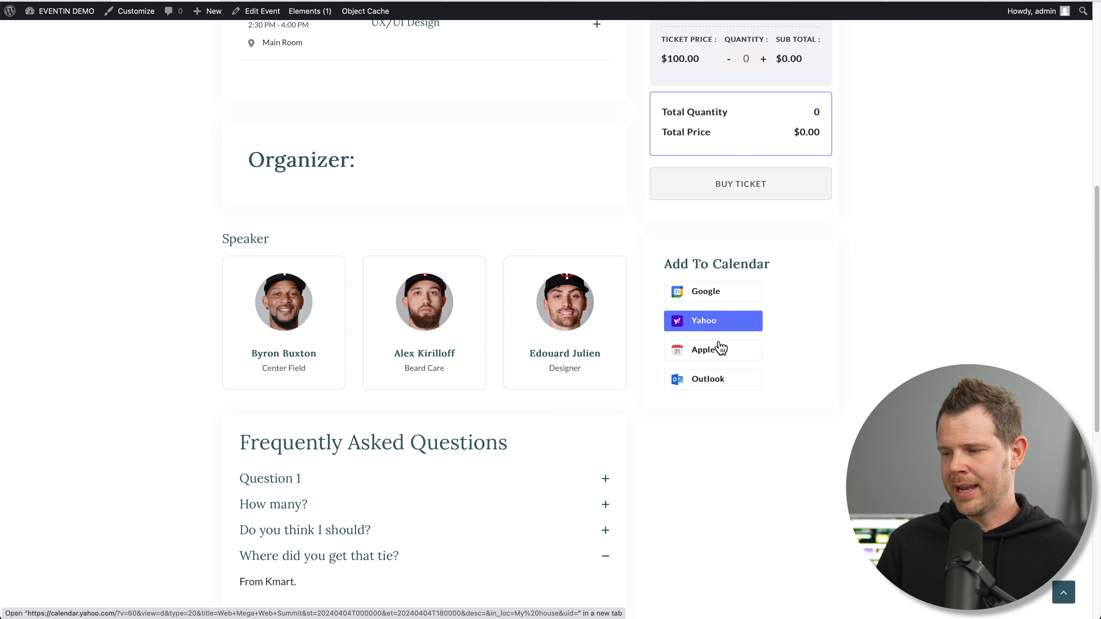
pyautogui.scroll(5, 736, 345)
pyautogui.scroll(2, 754, 345)
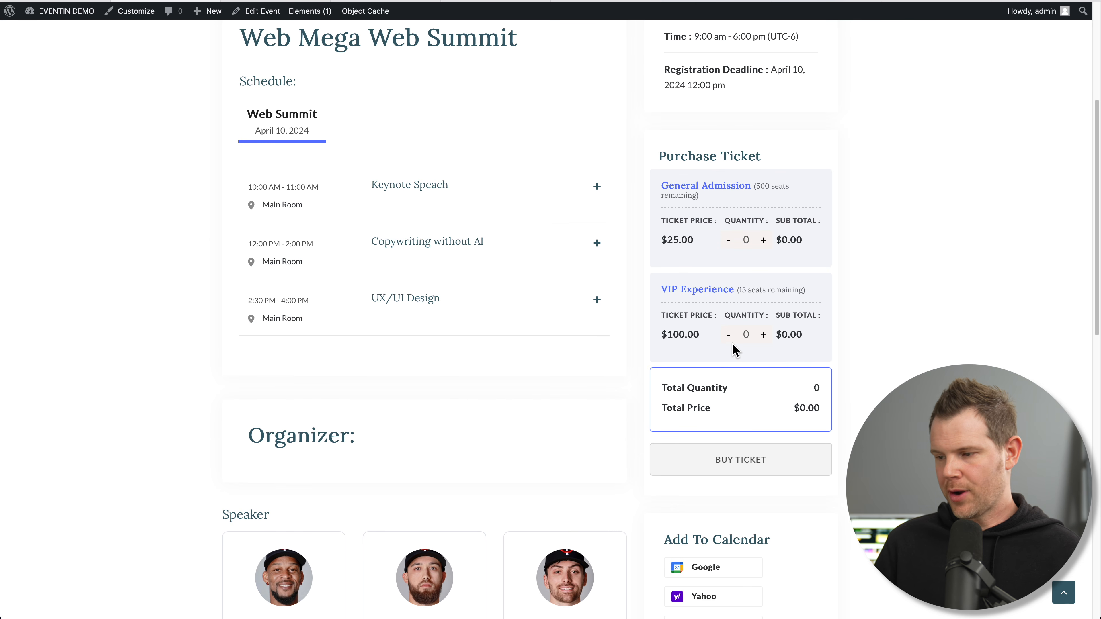
pyautogui.click(763, 334)
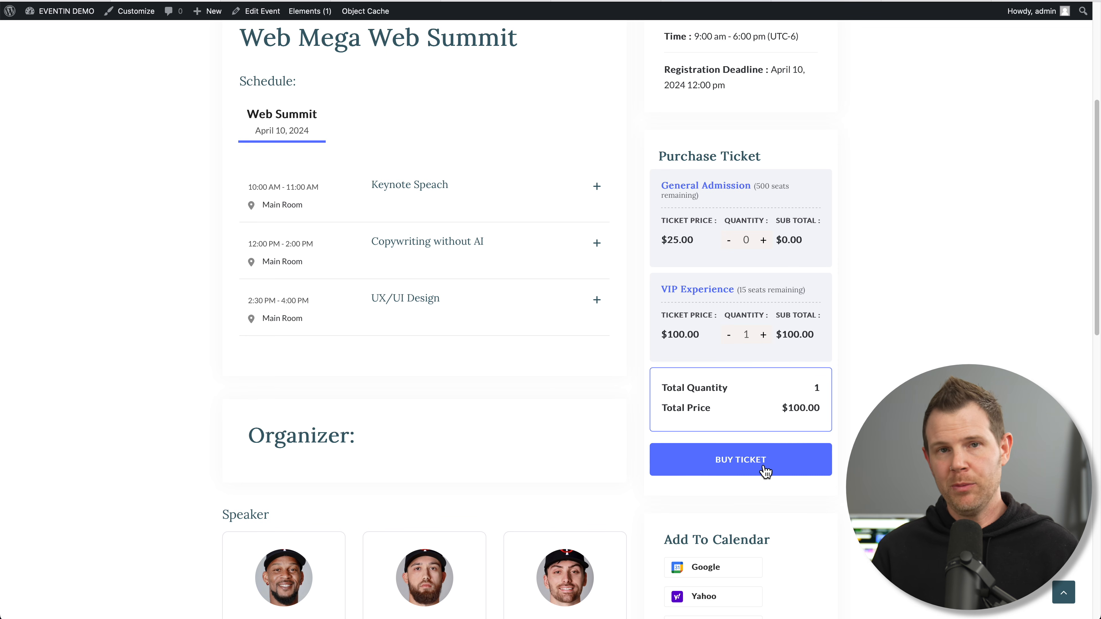
# Expand the Keynote Speach and Copywriting without AI session details
pyautogui.scroll(2, 304, 256)
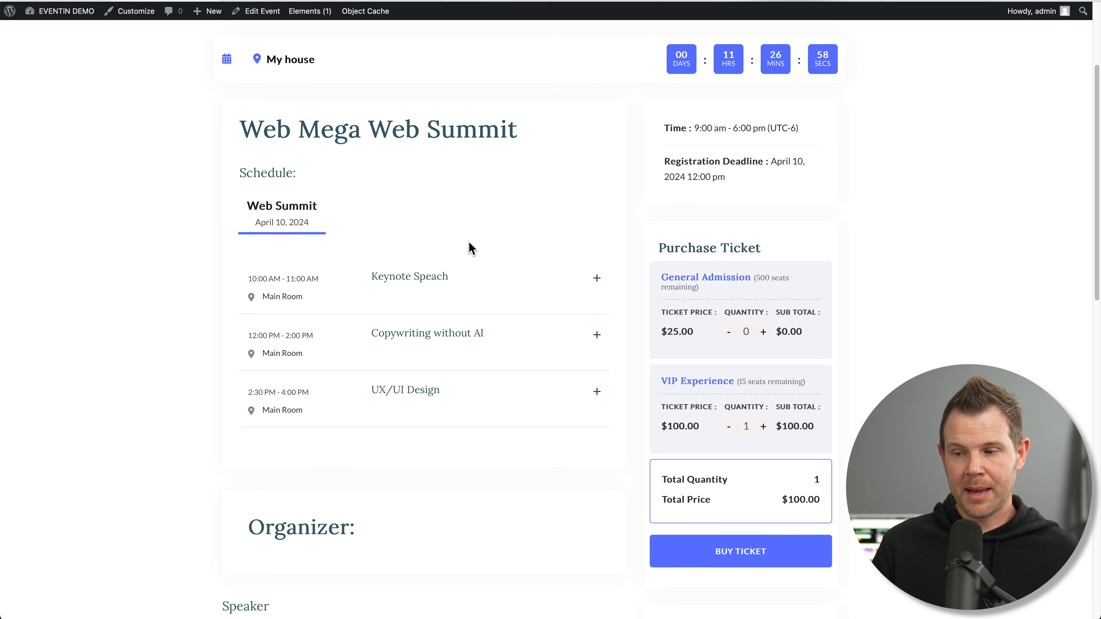
pyautogui.click(597, 280)
pyautogui.click(596, 369)
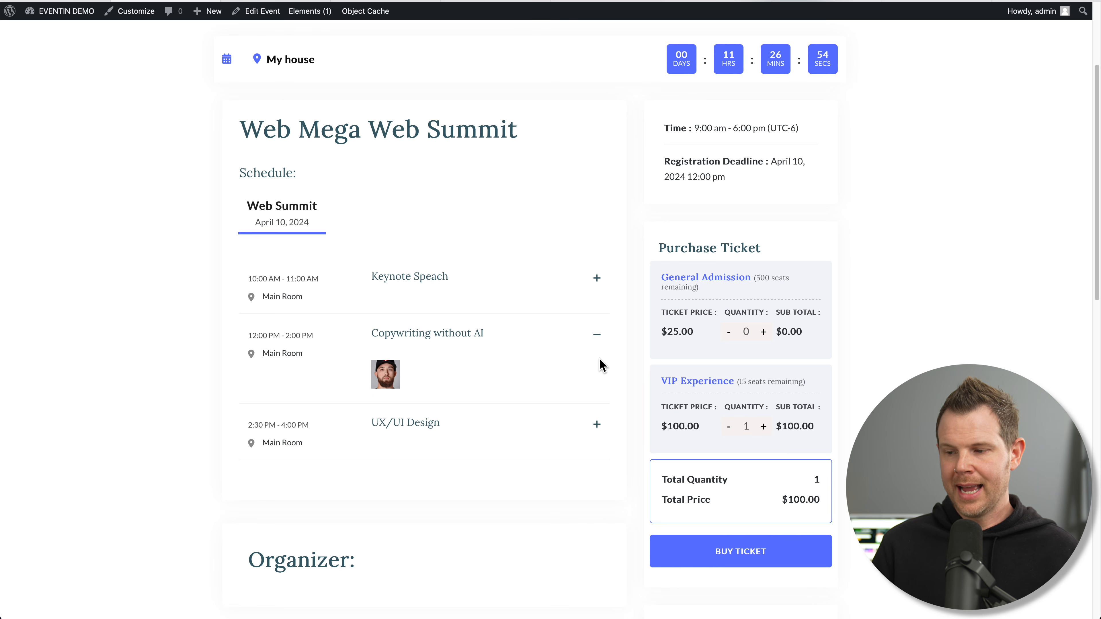
# Open the session speaker's profile, then set and save the speaker template as Template One Pro
pyautogui.click(393, 374)
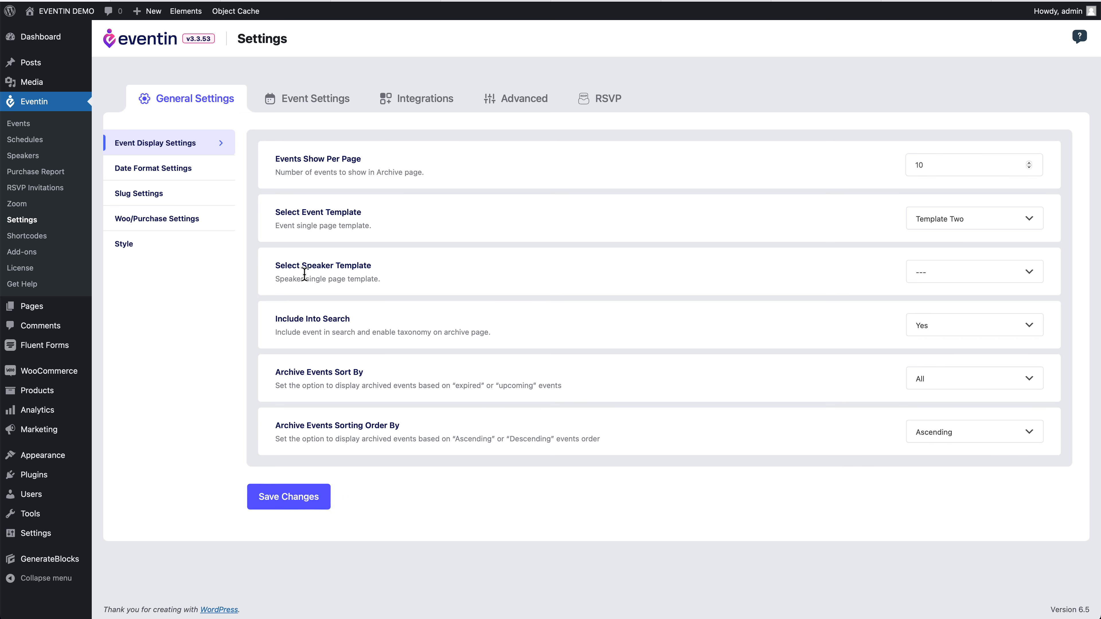
pyautogui.click(946, 276)
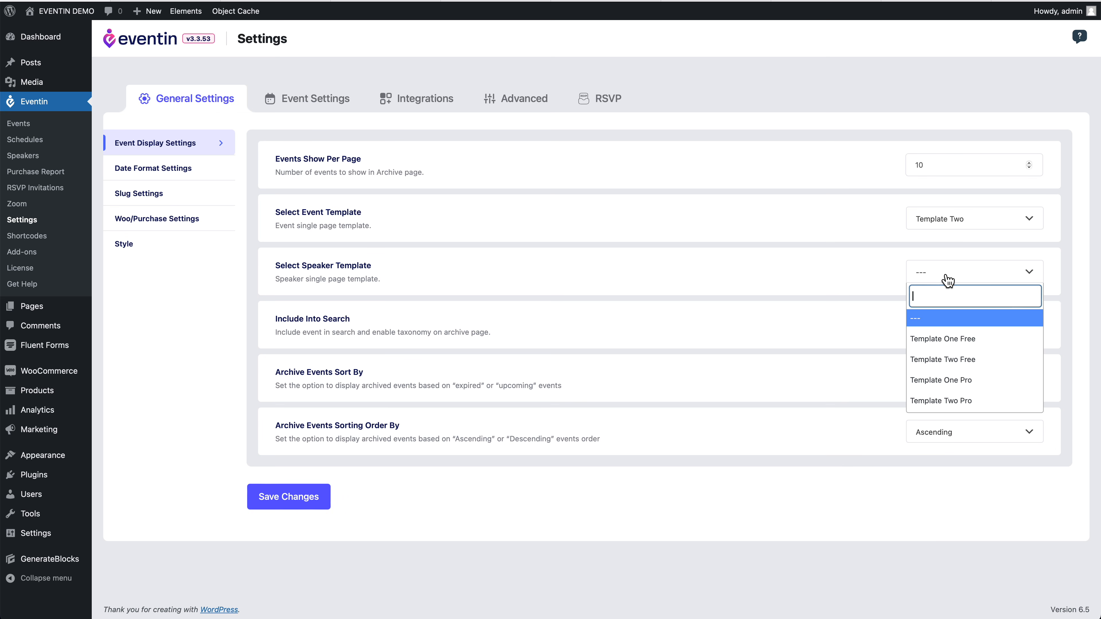
pyautogui.click(973, 359)
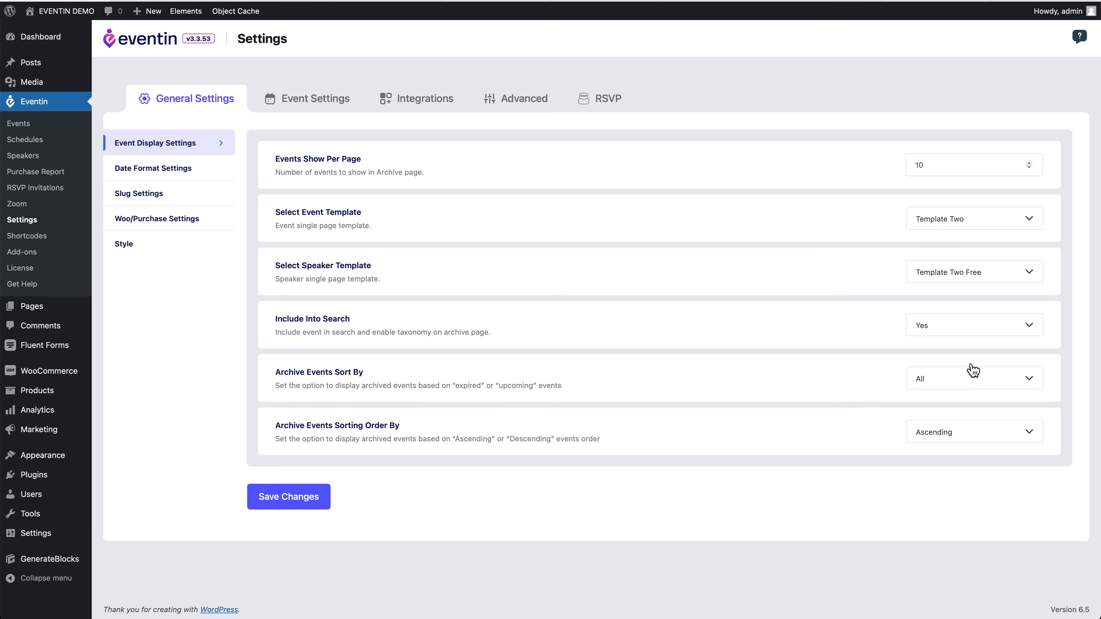
pyautogui.click(964, 280)
pyautogui.click(962, 379)
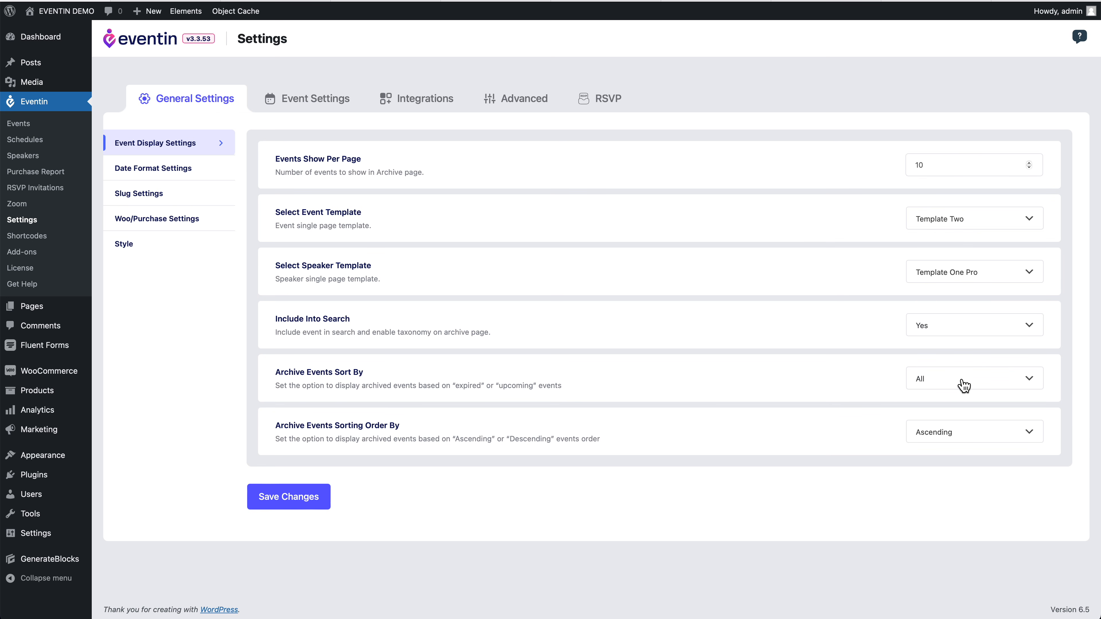
pyautogui.click(294, 503)
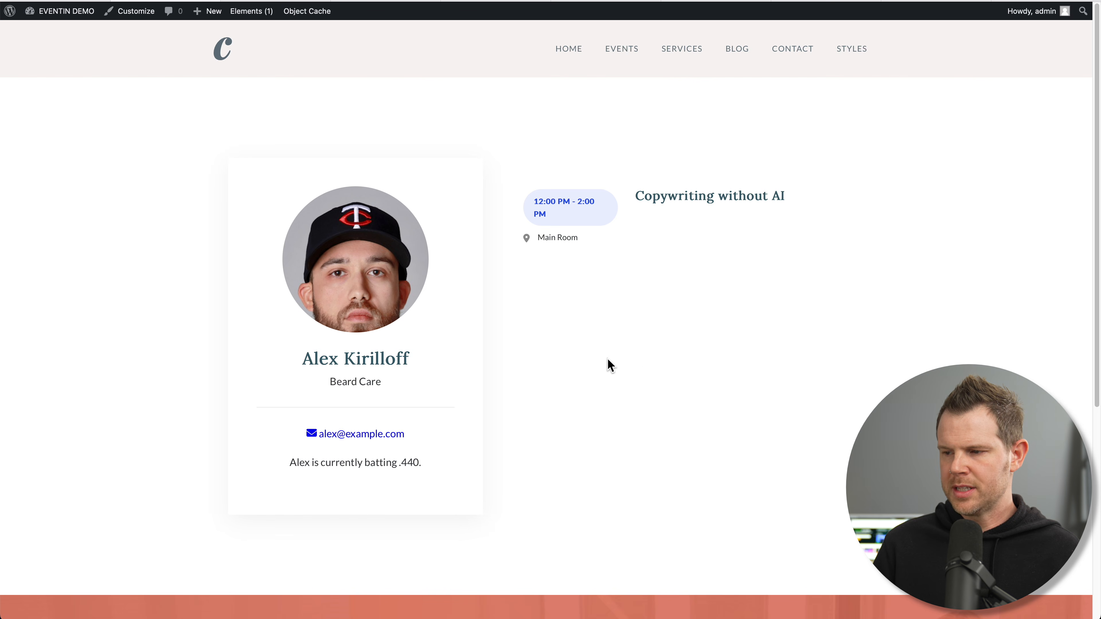
# Reload the speaker page to preview the profile in the new template
pyautogui.press('super+r')
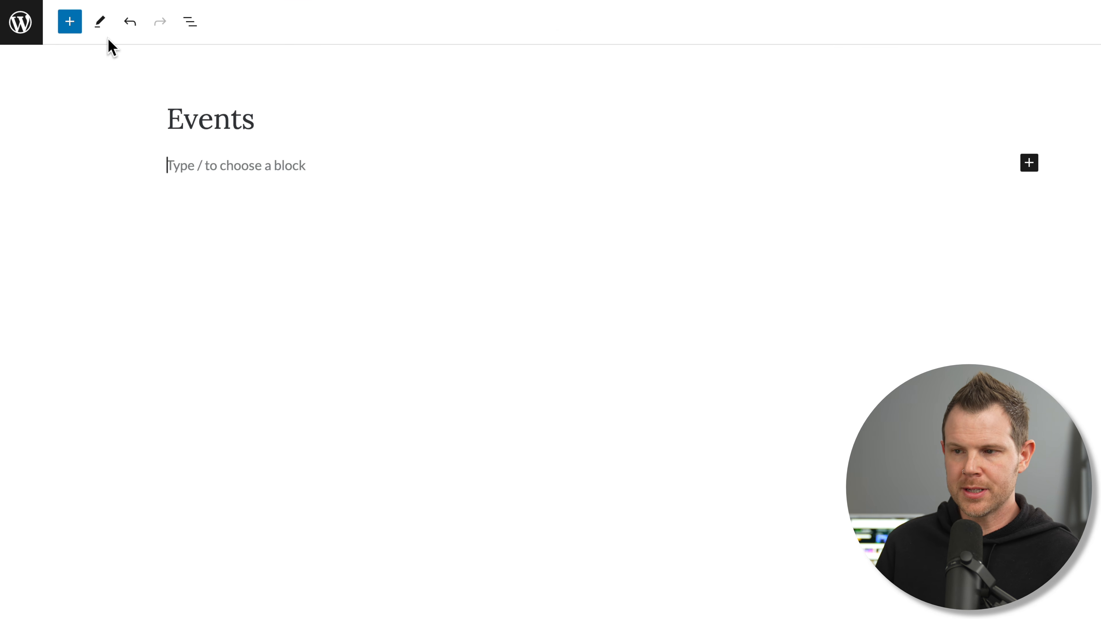
# Insert Eventin's Speaker List block into the Events page, showing three speaker cards
pyautogui.click(69, 26)
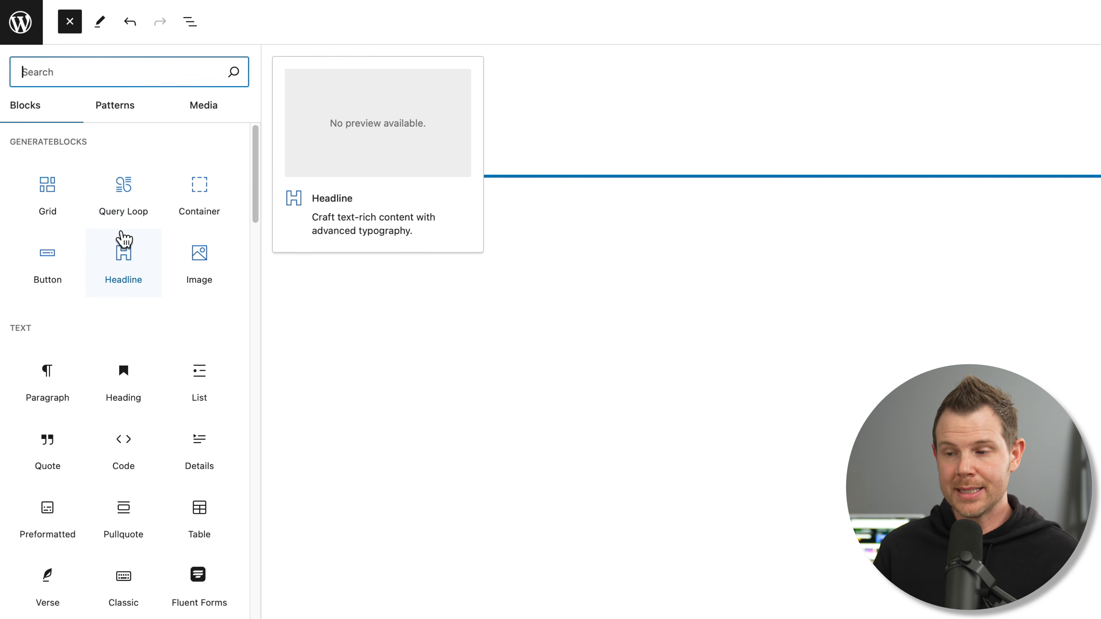
pyautogui.scroll(-6, 123, 346)
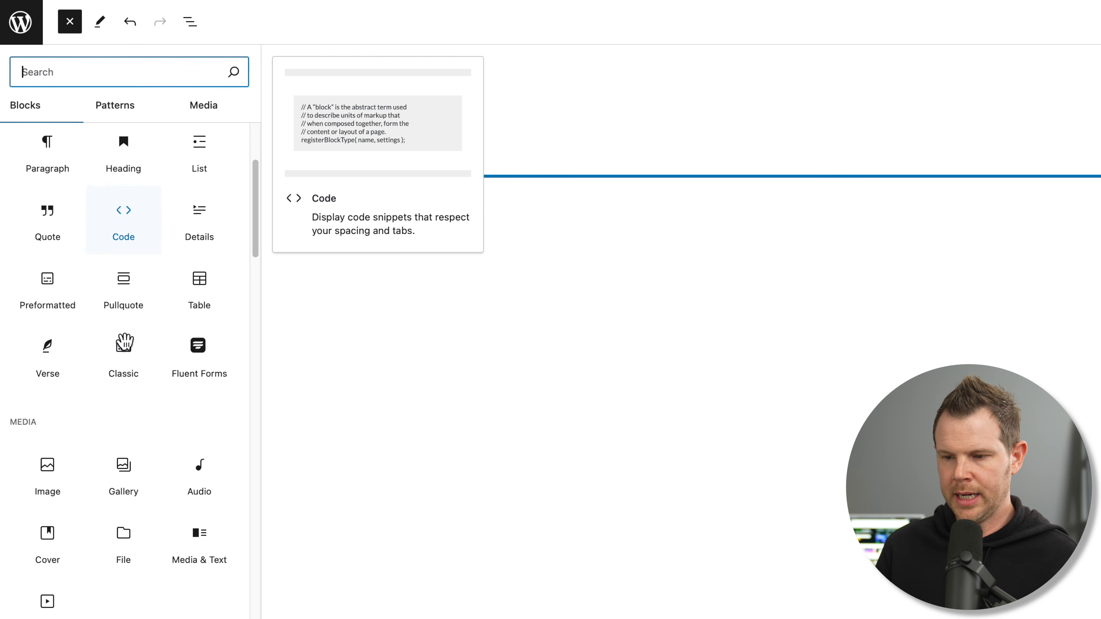
pyautogui.scroll(-13, 124, 343)
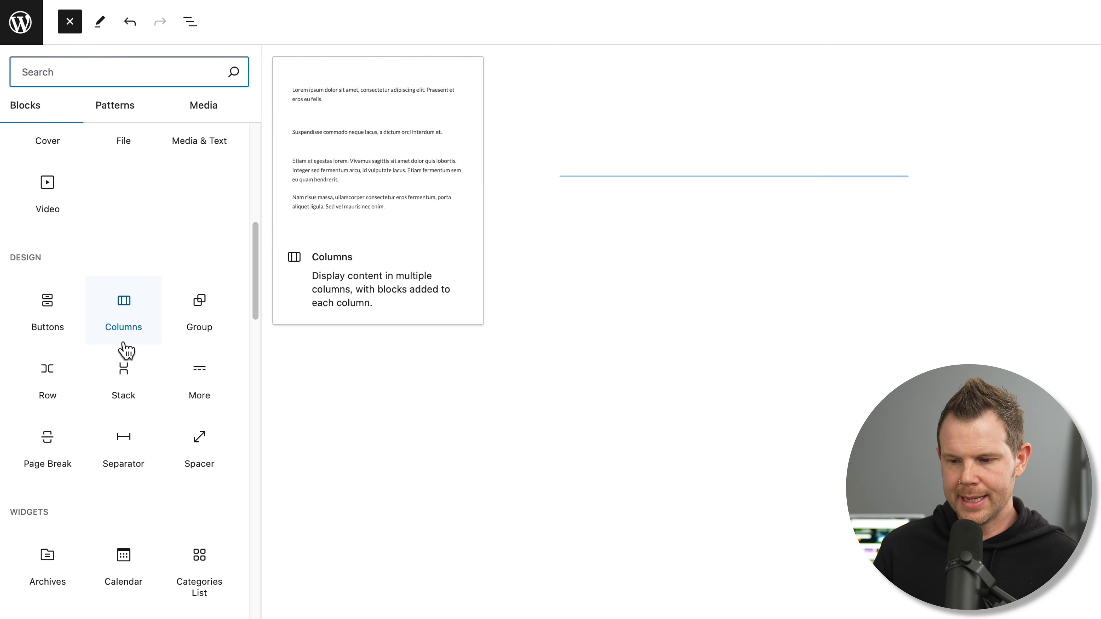
pyautogui.scroll(-20, 123, 343)
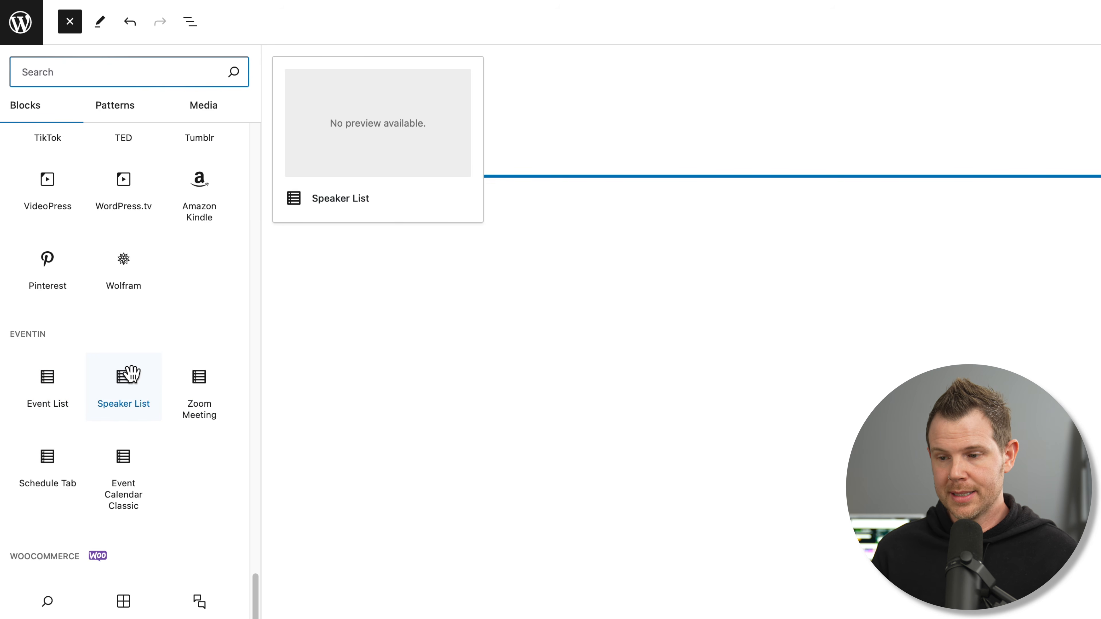
pyautogui.click(127, 378)
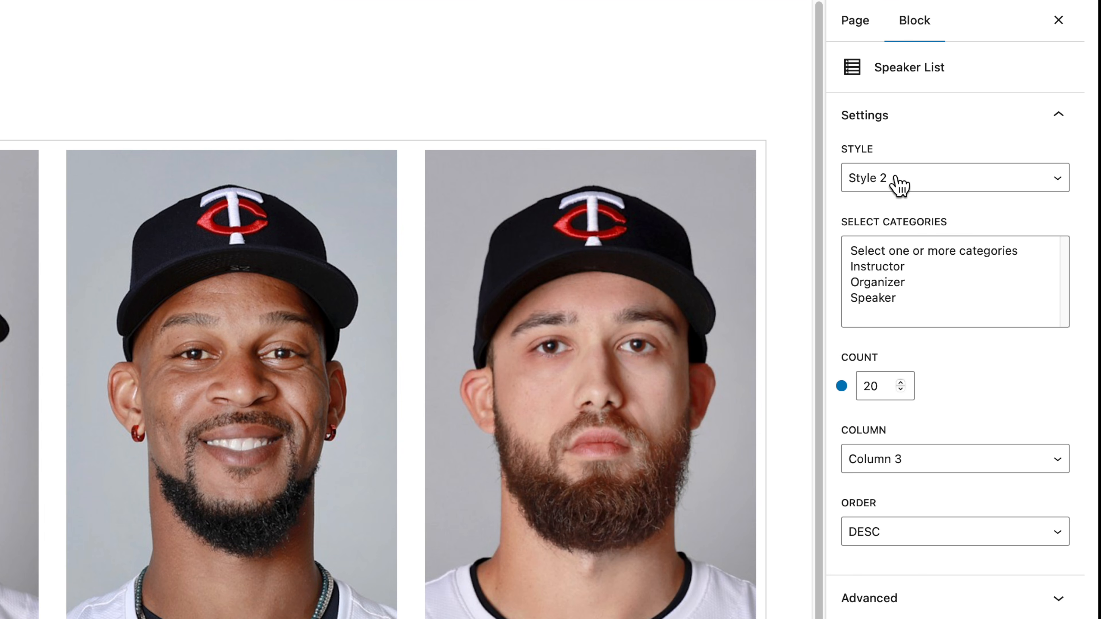
# Switch the Speaker List block to Style 1 and feature the selected speaker
pyautogui.click(898, 185)
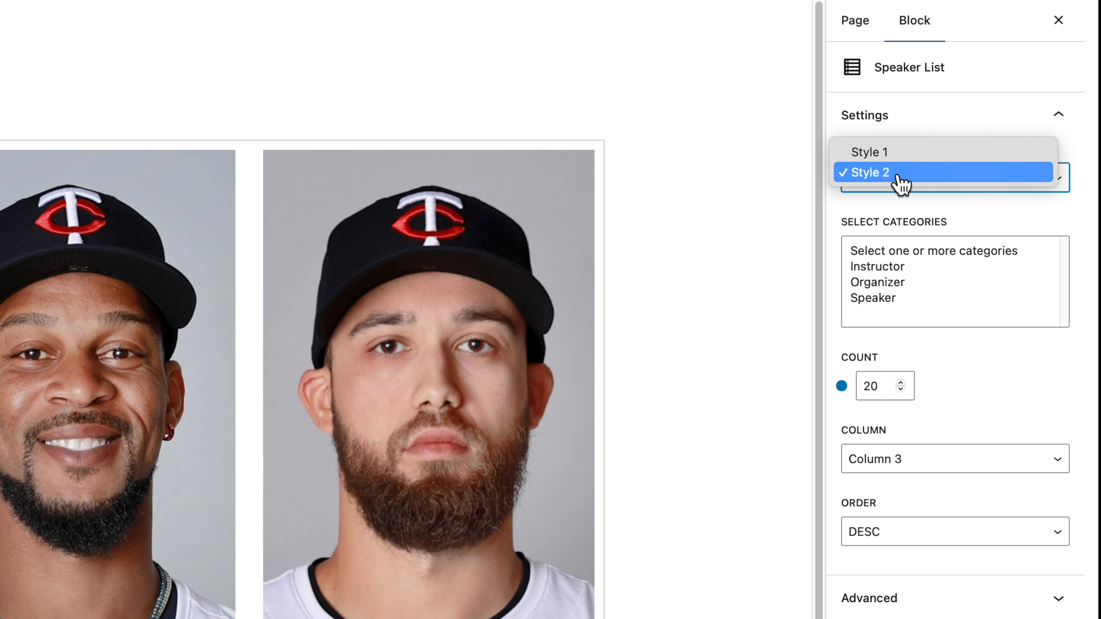
pyautogui.click(897, 154)
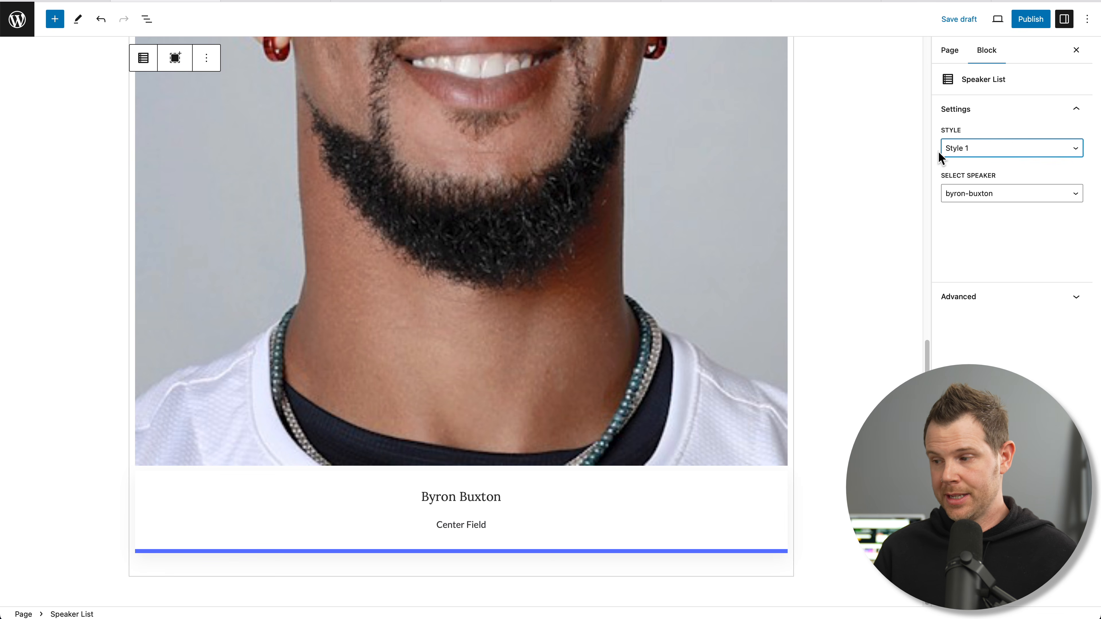
pyautogui.click(980, 195)
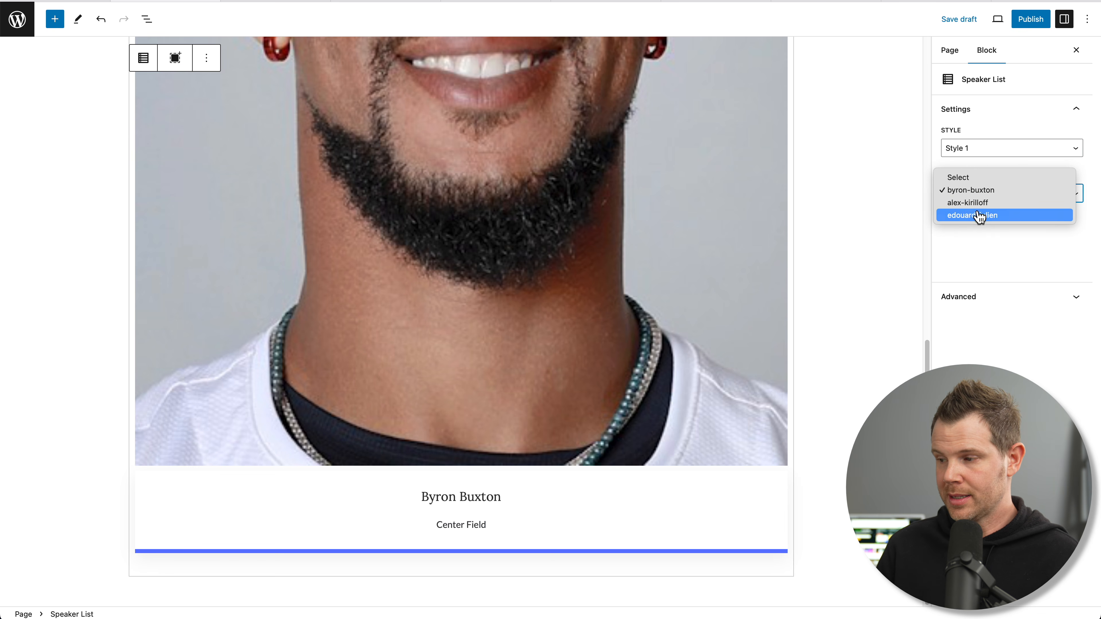
pyautogui.click(980, 205)
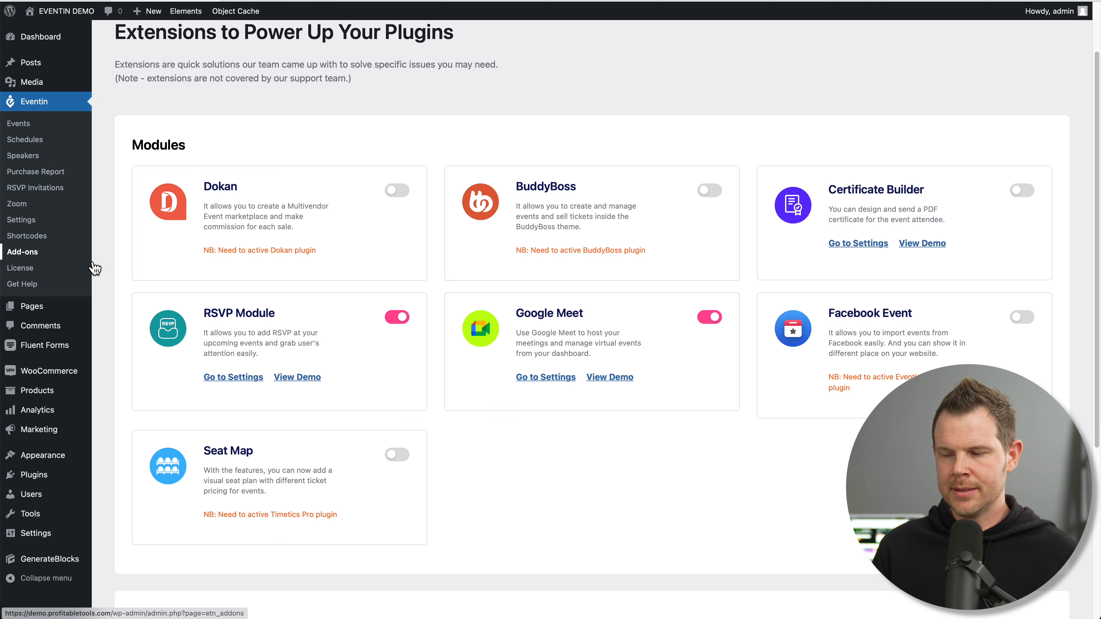
pyautogui.scroll(-5, 531, 285)
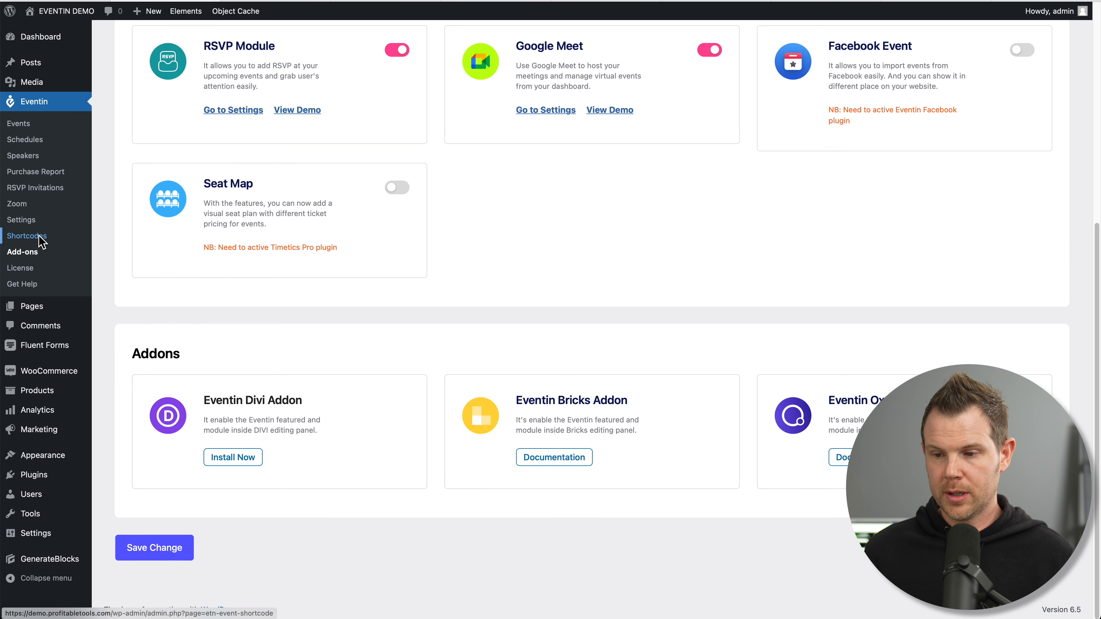
# Generate the Event Countdown shortcode using the Countdown Timer template, then start an Event shortcode
pyautogui.click(27, 236)
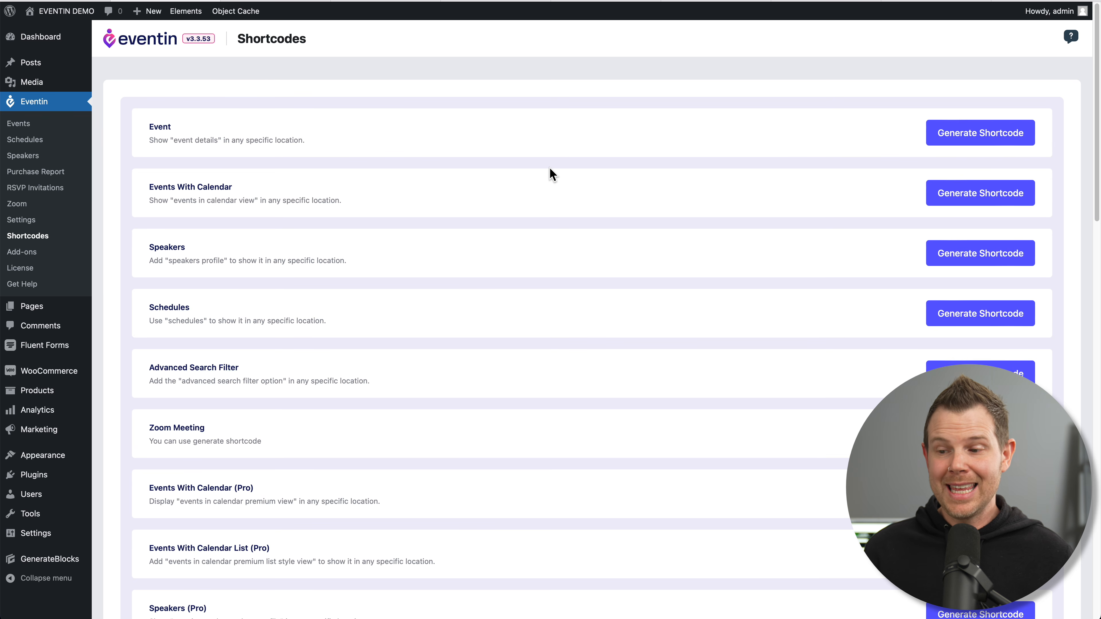
pyautogui.scroll(-5, 550, 168)
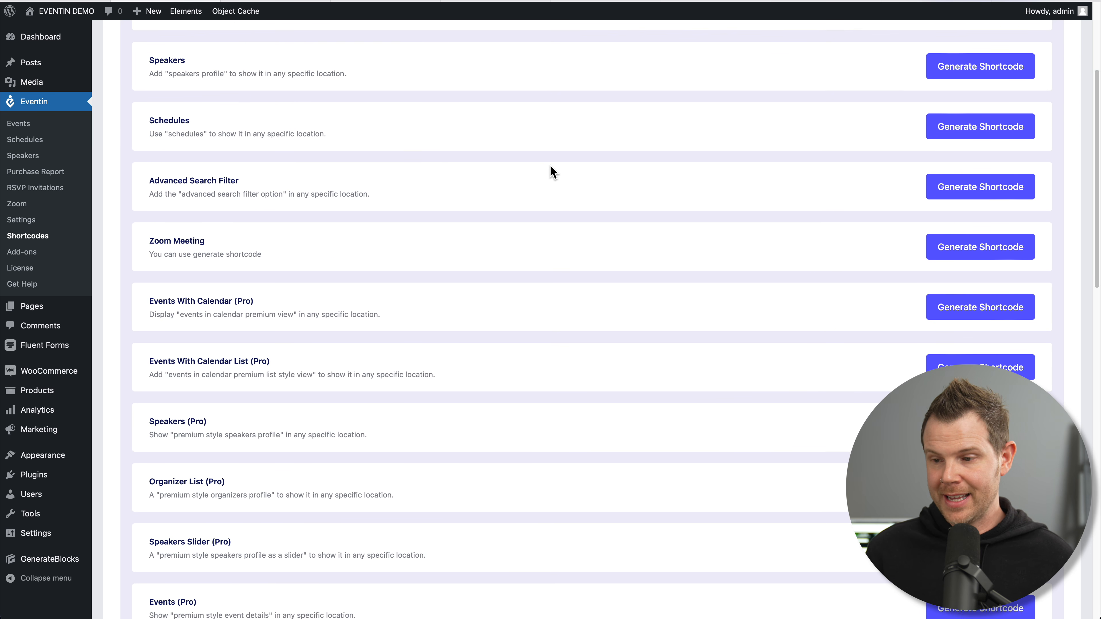
pyautogui.scroll(-2, 550, 171)
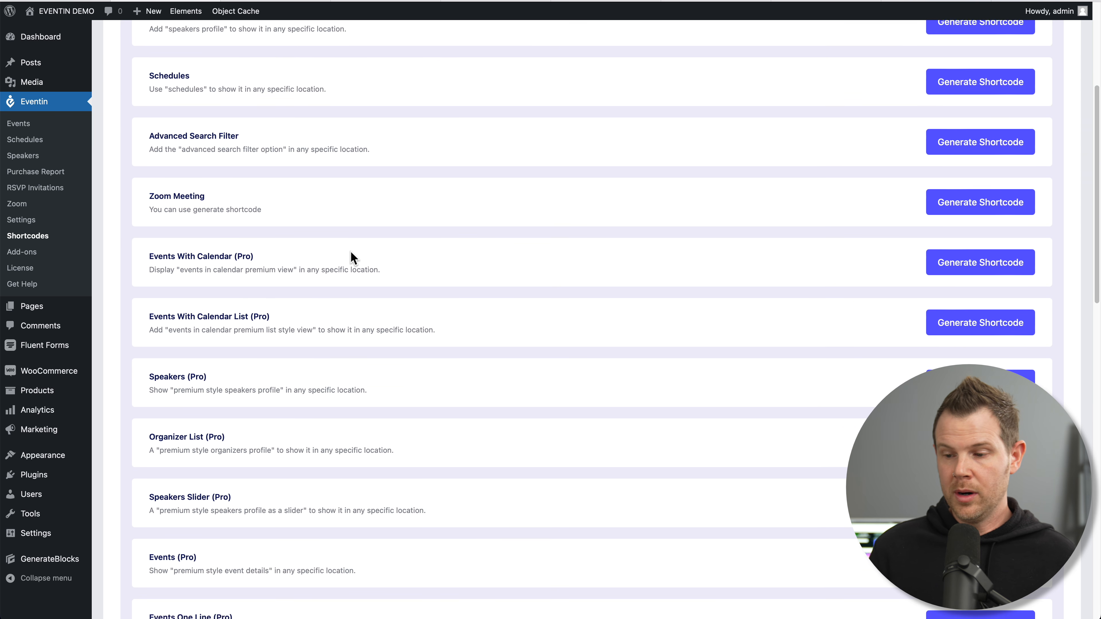
pyautogui.scroll(-3, 319, 344)
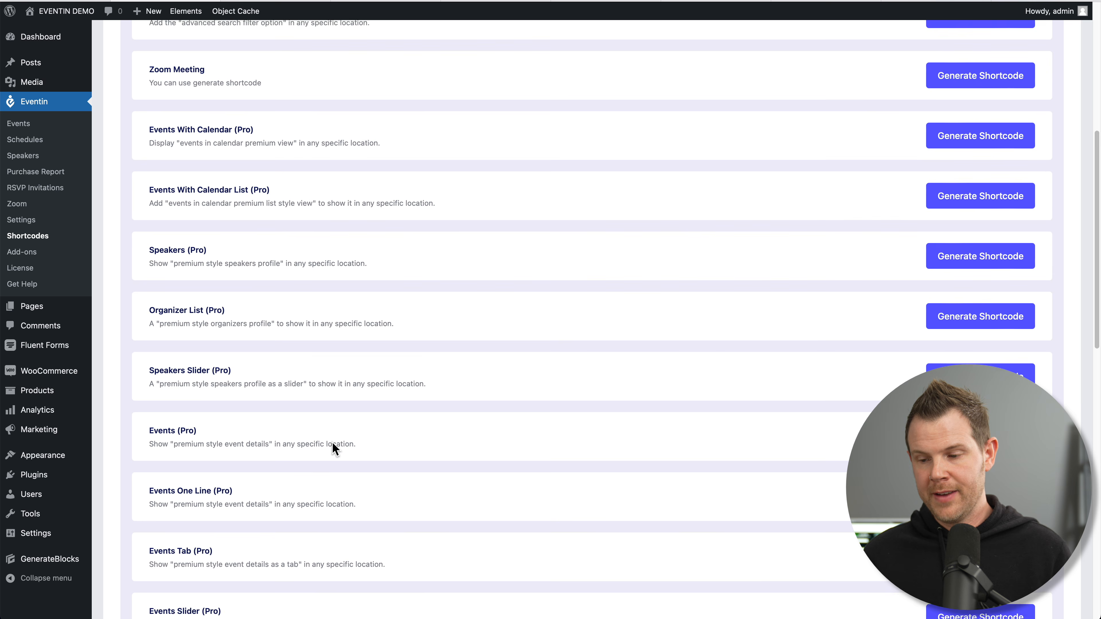
pyautogui.scroll(-2, 333, 445)
pyautogui.scroll(-6, 566, 448)
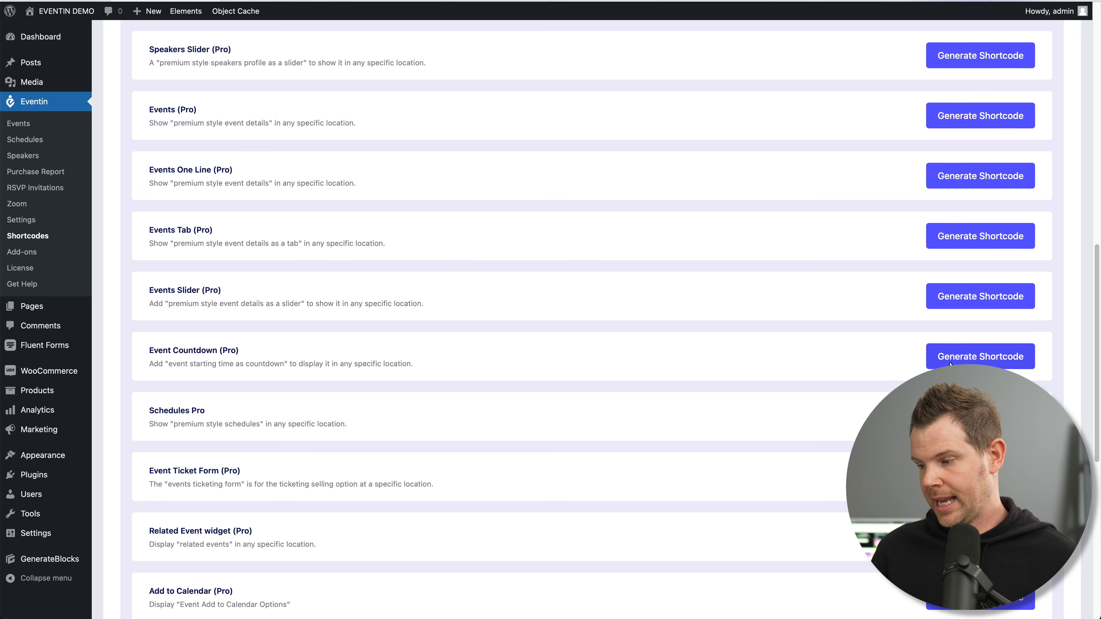
pyautogui.click(982, 362)
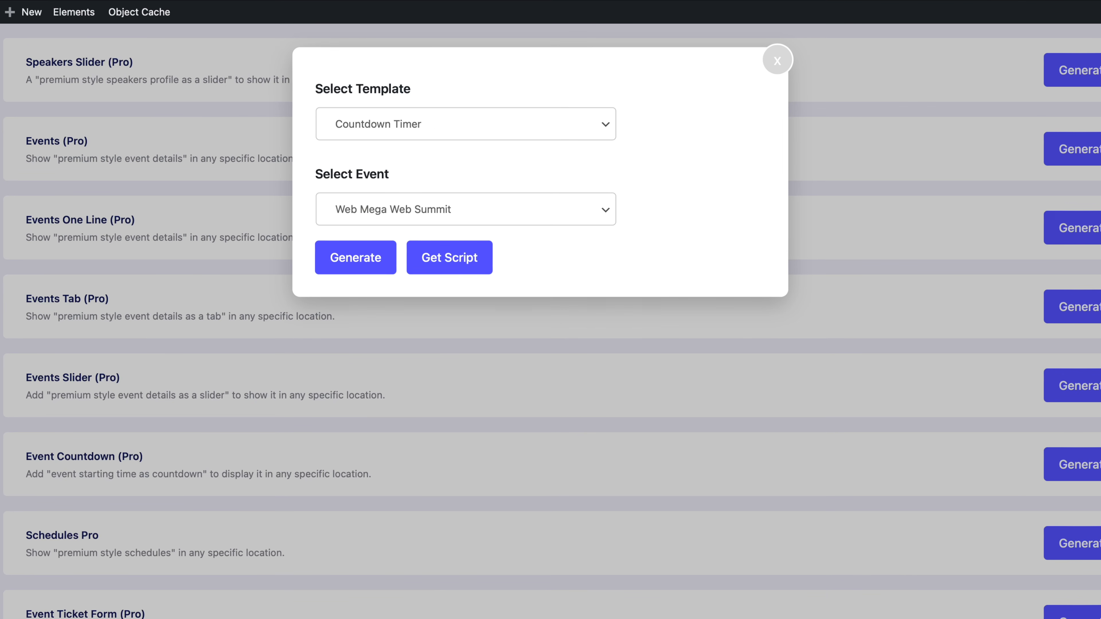
pyautogui.click(533, 128)
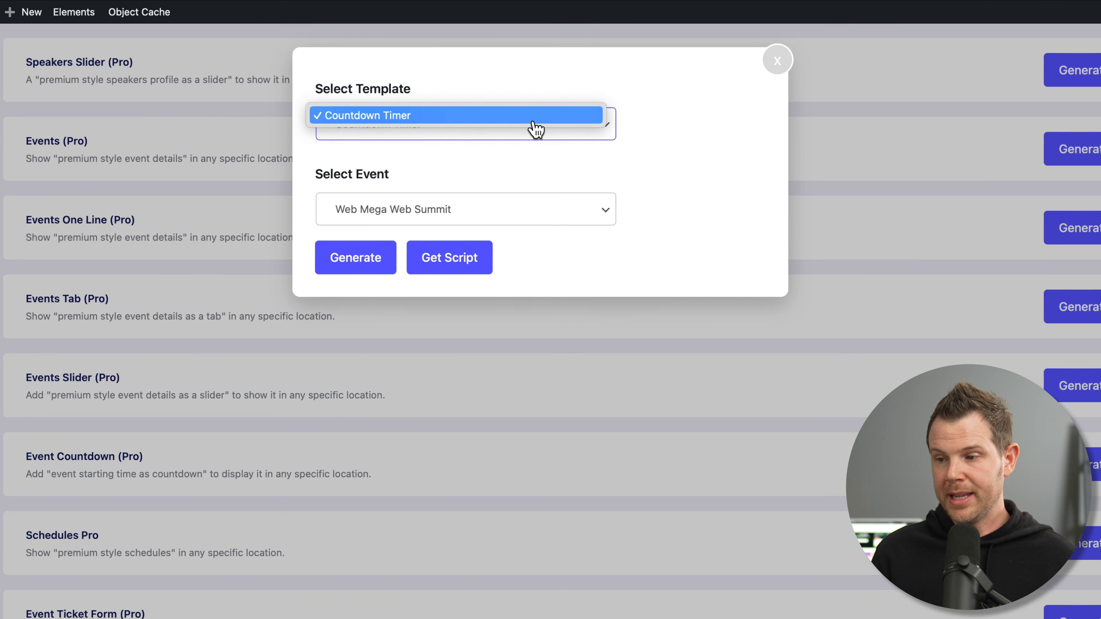
pyautogui.click(506, 144)
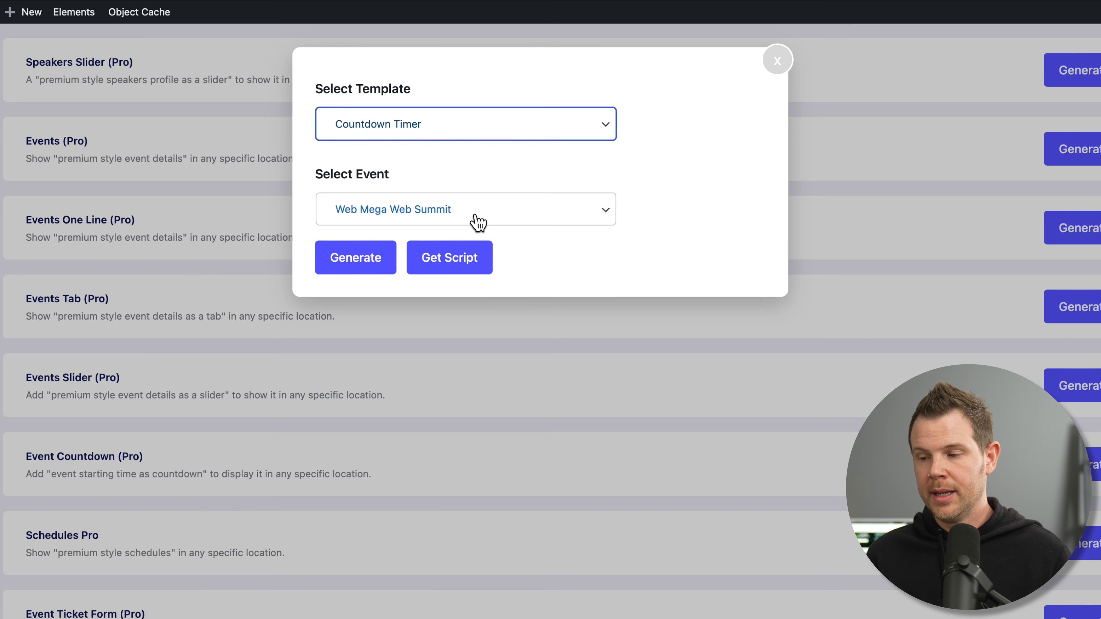
pyautogui.click(386, 256)
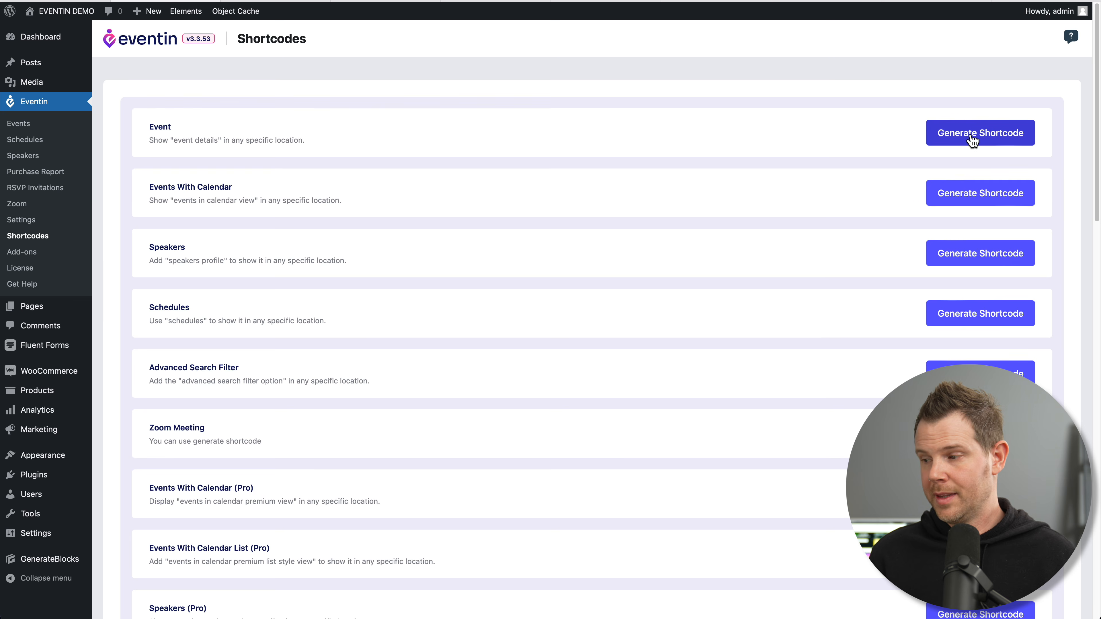
pyautogui.click(970, 135)
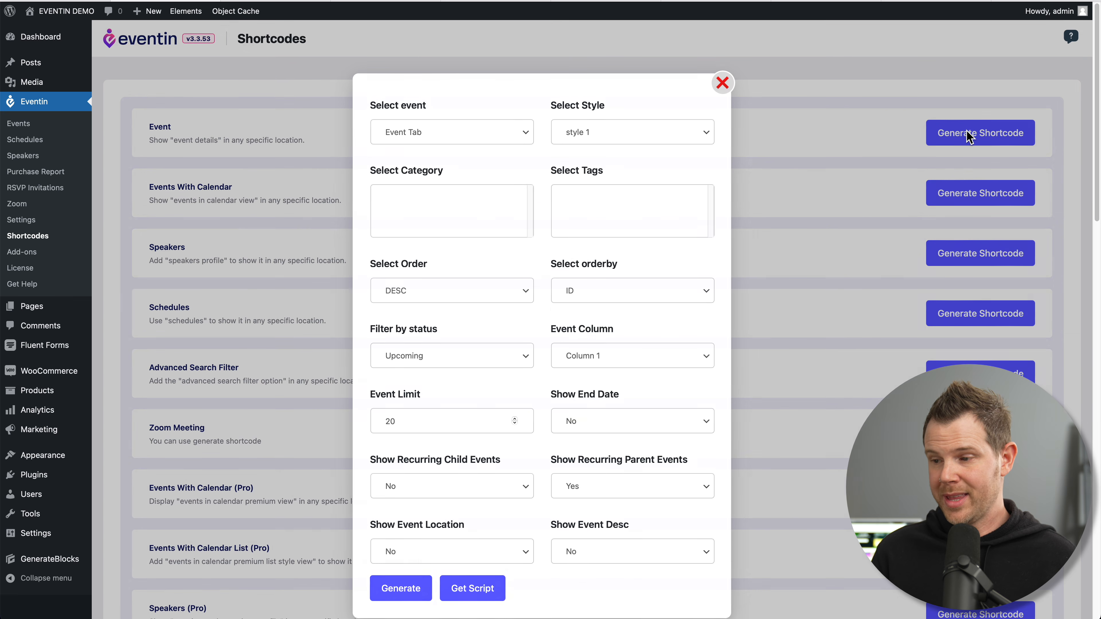
# Open the Recurring Event shortcode generator, keeping Recurring Event as the template
pyautogui.scroll(-1, 551, 308)
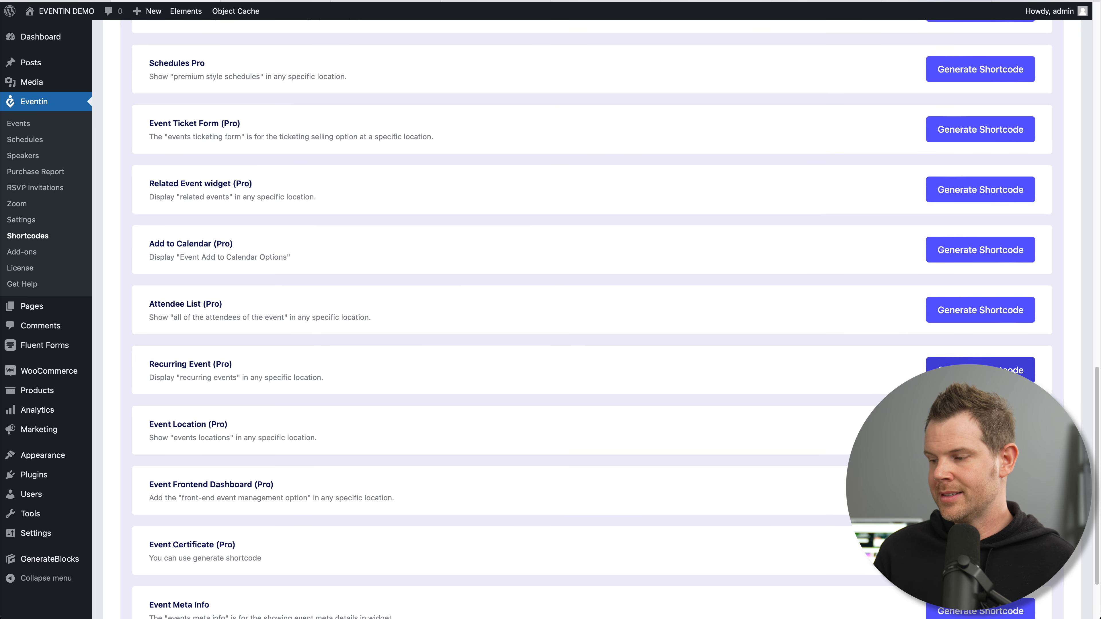
pyautogui.click(975, 368)
pyautogui.click(446, 90)
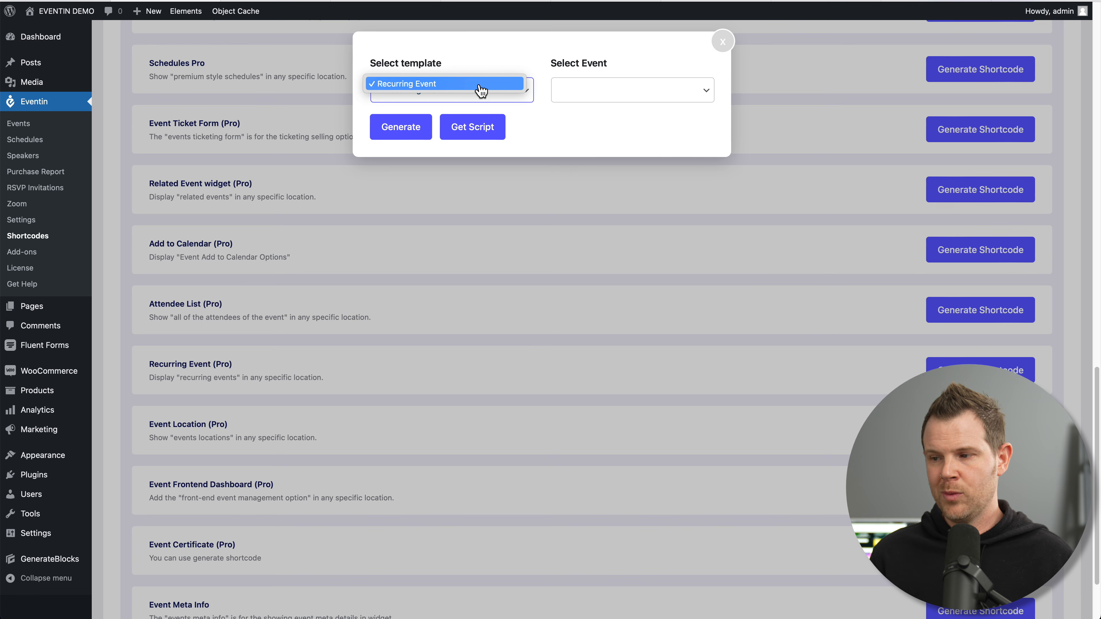
pyautogui.click(480, 85)
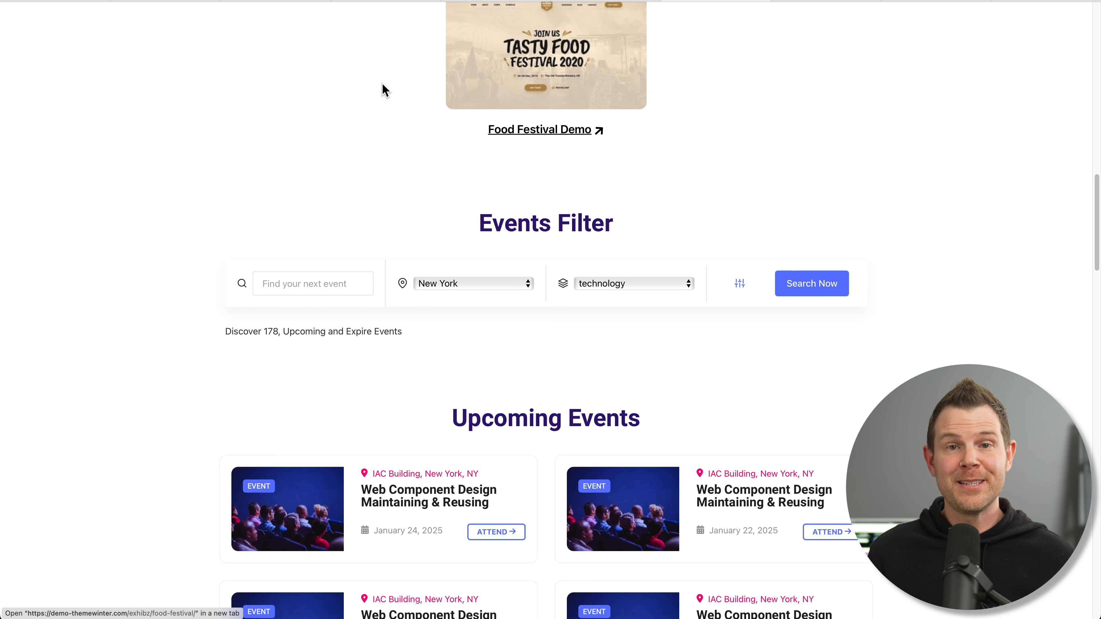
# Open the Advanced Search Filter shortcode generator and browse the upcoming events listing
pyautogui.click(172, 0)
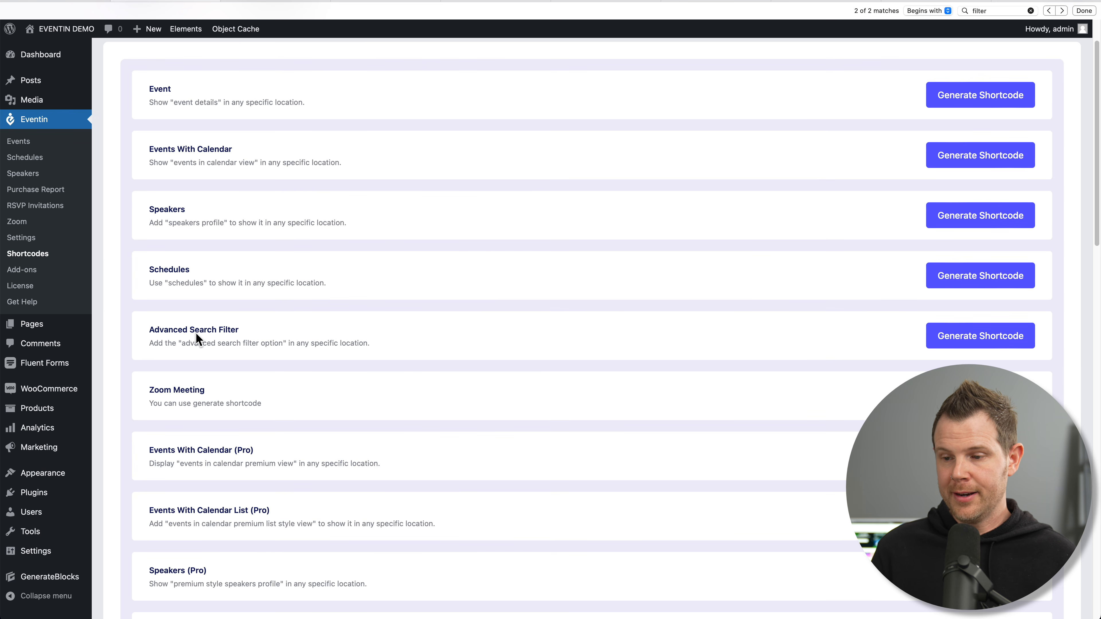
pyautogui.click(1001, 337)
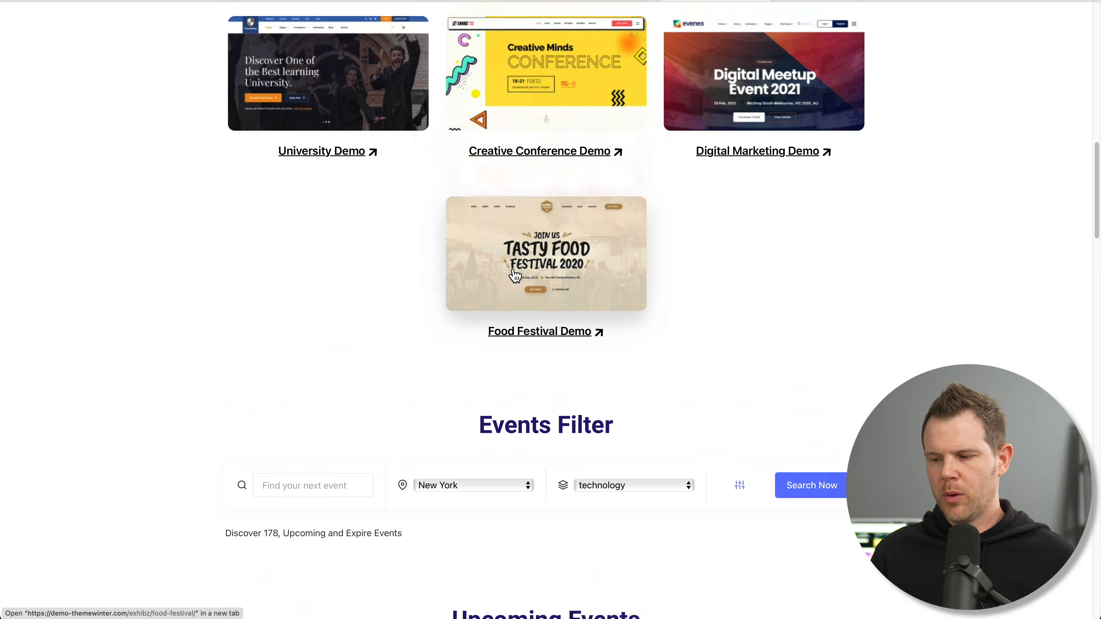
pyautogui.scroll(-10, 513, 276)
pyautogui.scroll(-3, 514, 275)
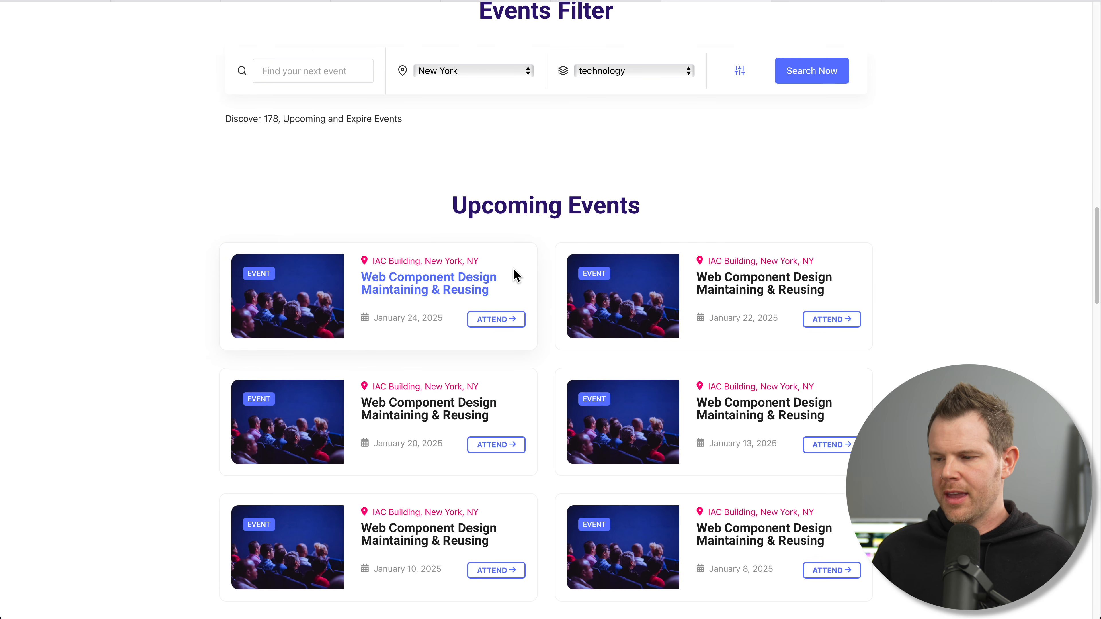
pyautogui.scroll(-3, 520, 272)
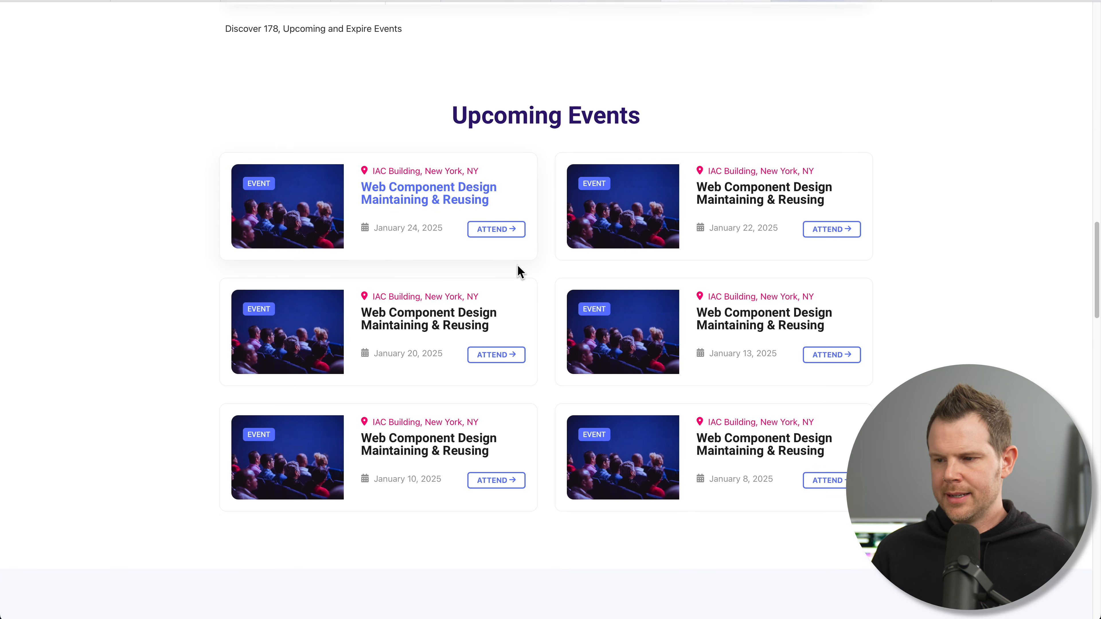
pyautogui.scroll(-3, 520, 272)
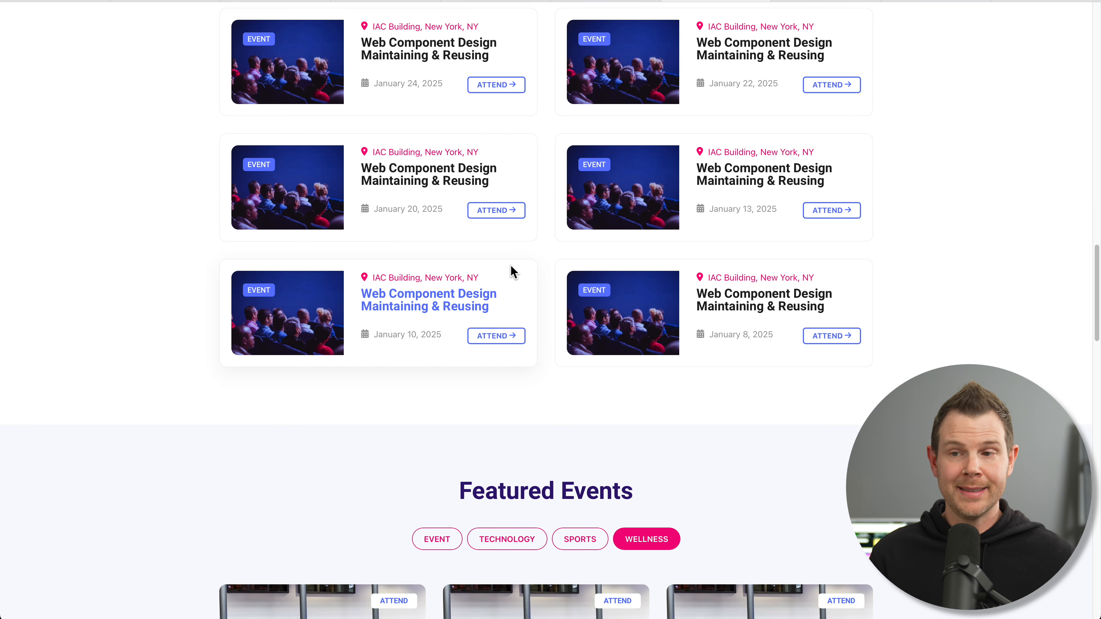
pyautogui.scroll(-3, 512, 269)
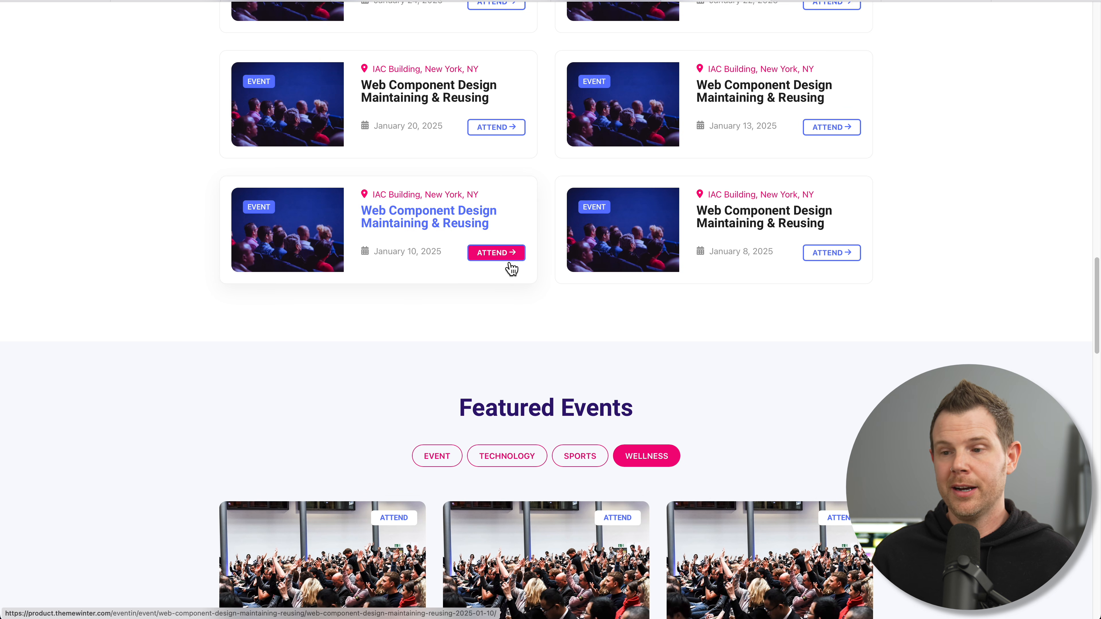
pyautogui.scroll(-2, 511, 269)
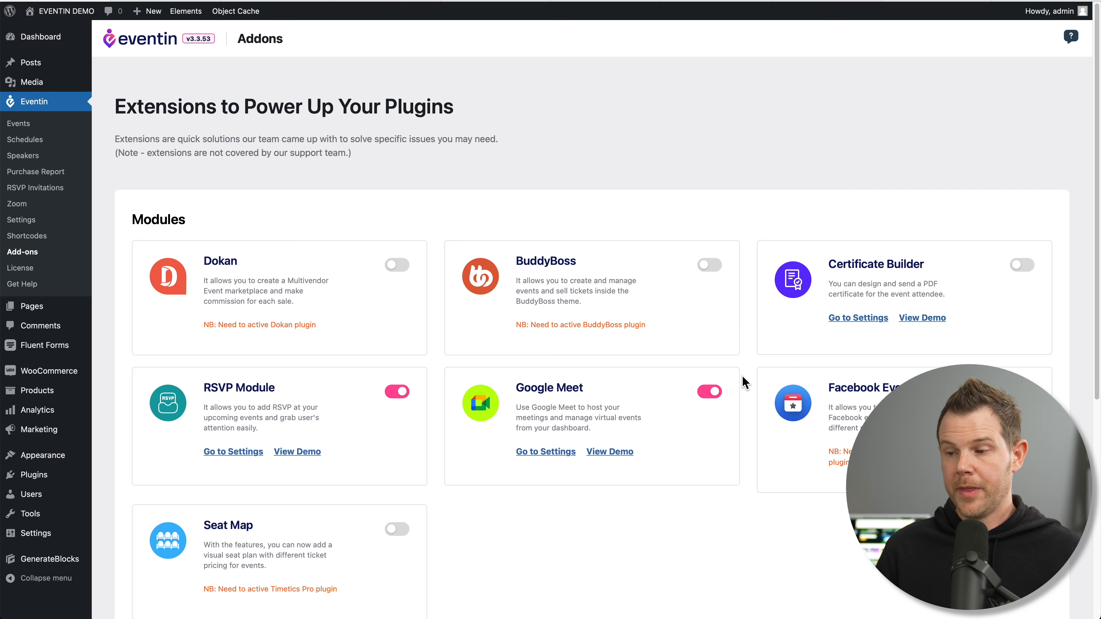
pyautogui.scroll(-3, 742, 382)
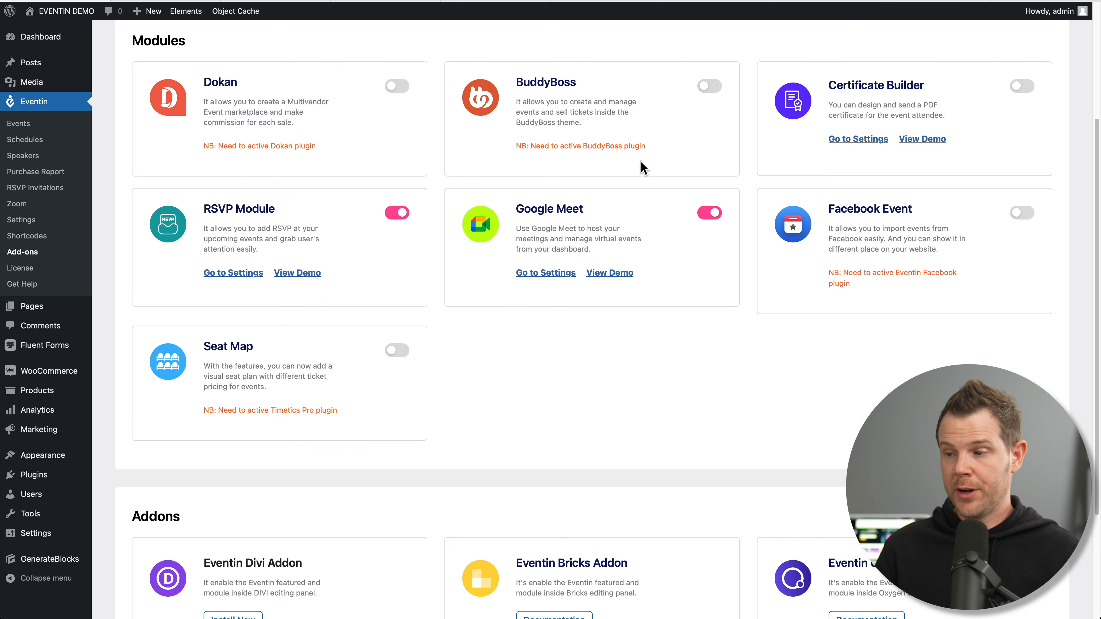